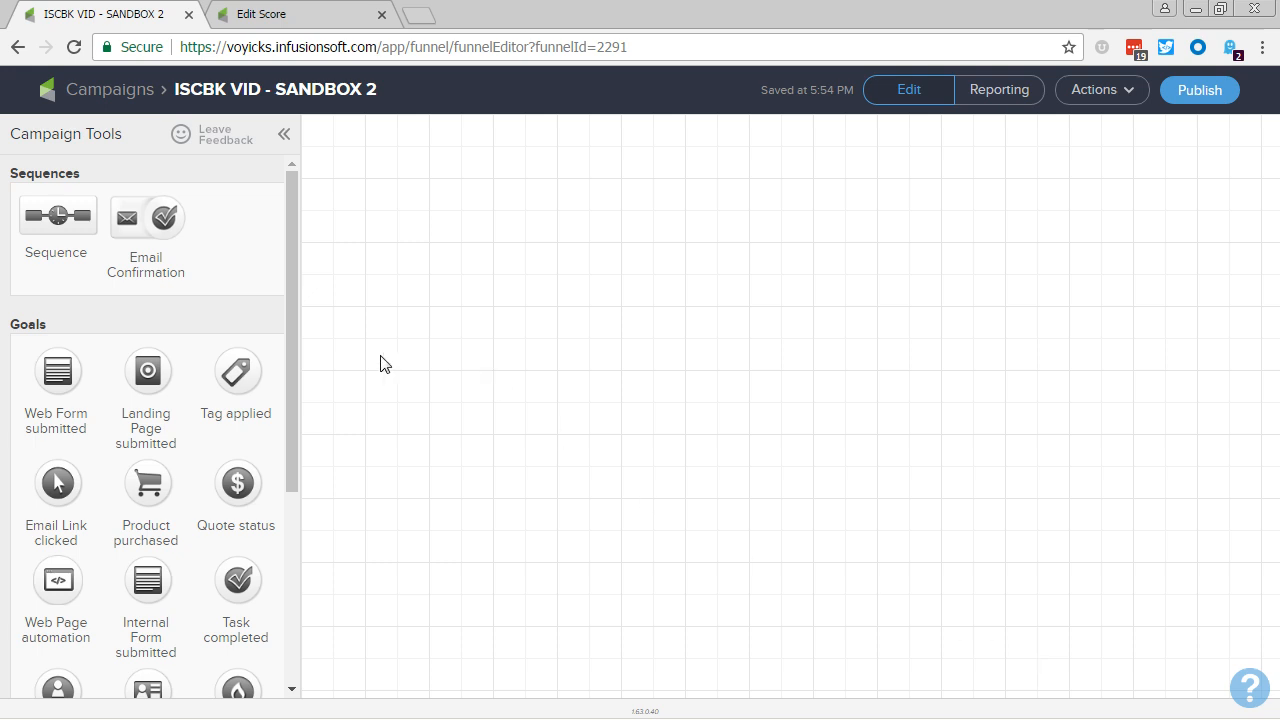
- Add a Tag applied goal to the empty campaign canvas and name it "Start Email Engagement Tracking"
{"action": "left_click_drag", "start_coordinate": [237, 372], "coordinate": [518, 320]}
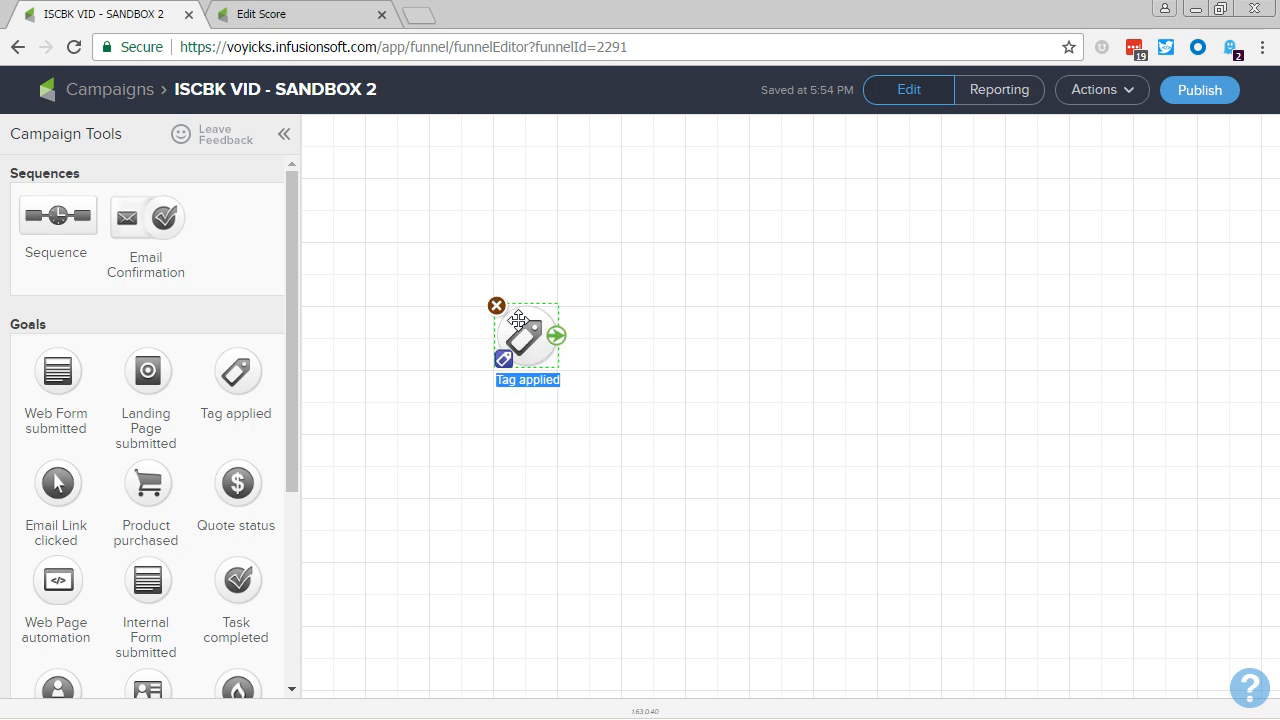
{"action": "type", "text": "Star"}
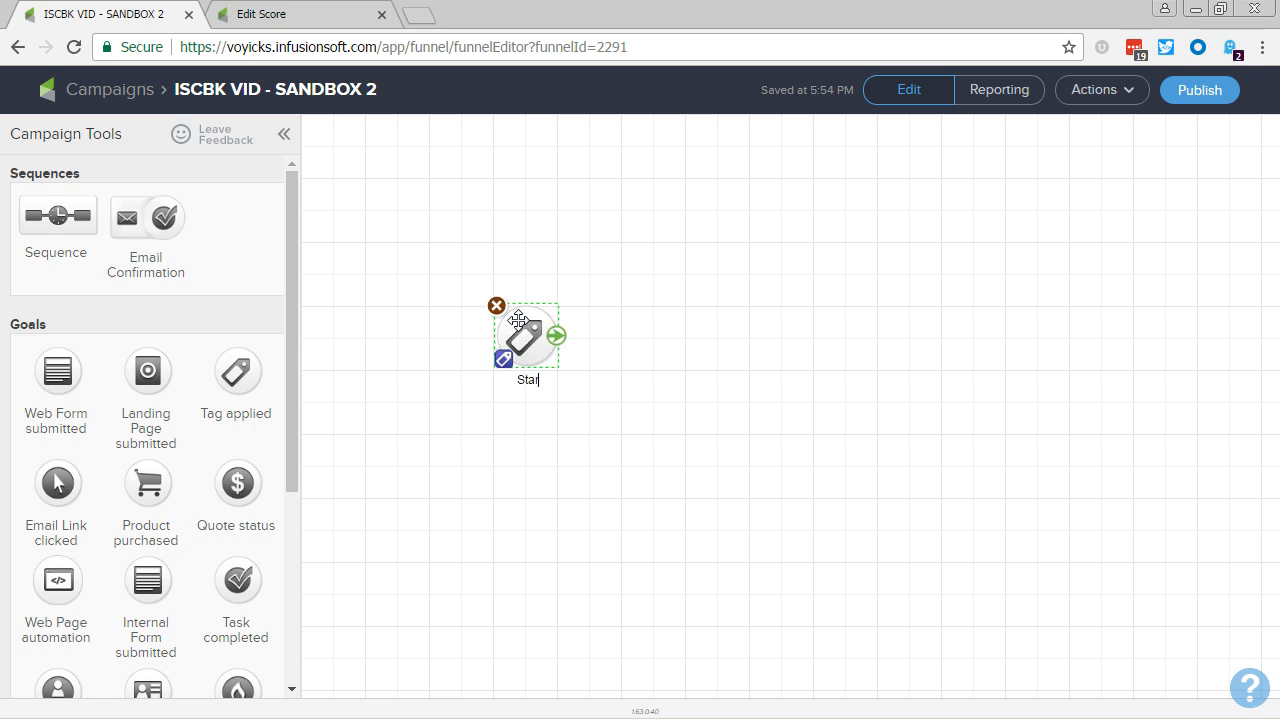
{"action": "type", "text": "t Email Engageme"}
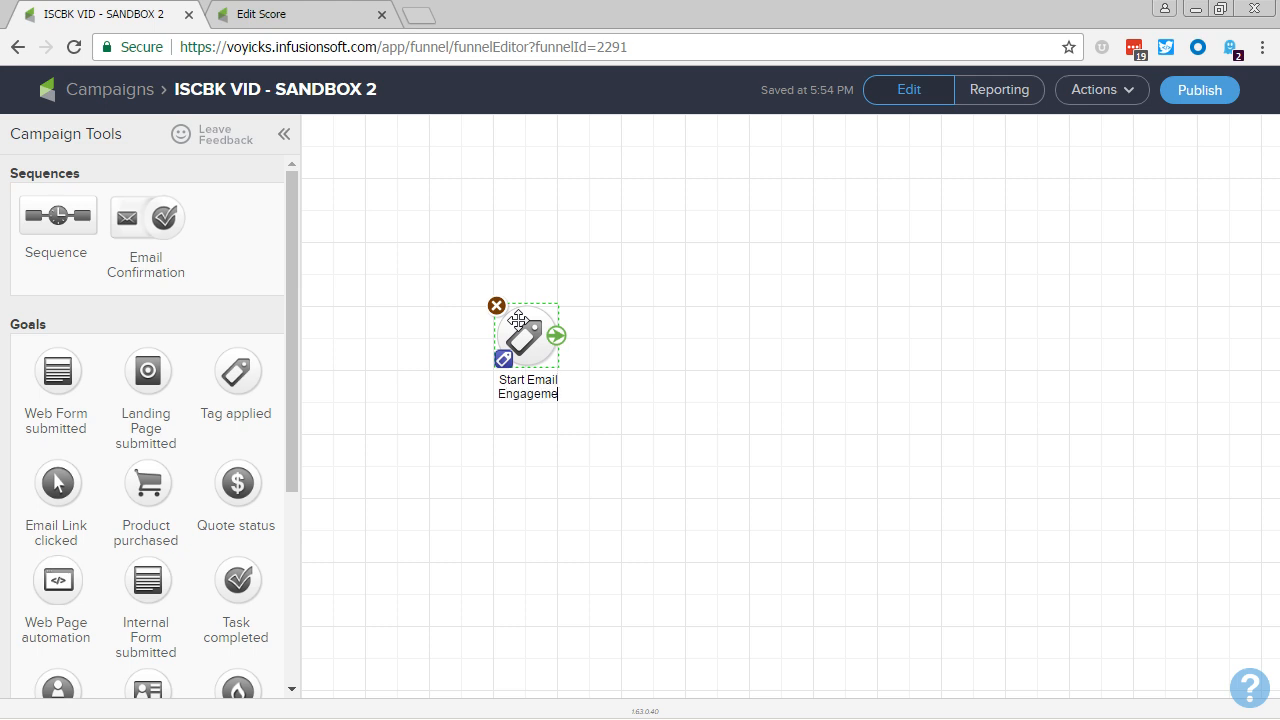
{"action": "type", "text": "nt Tracking"}
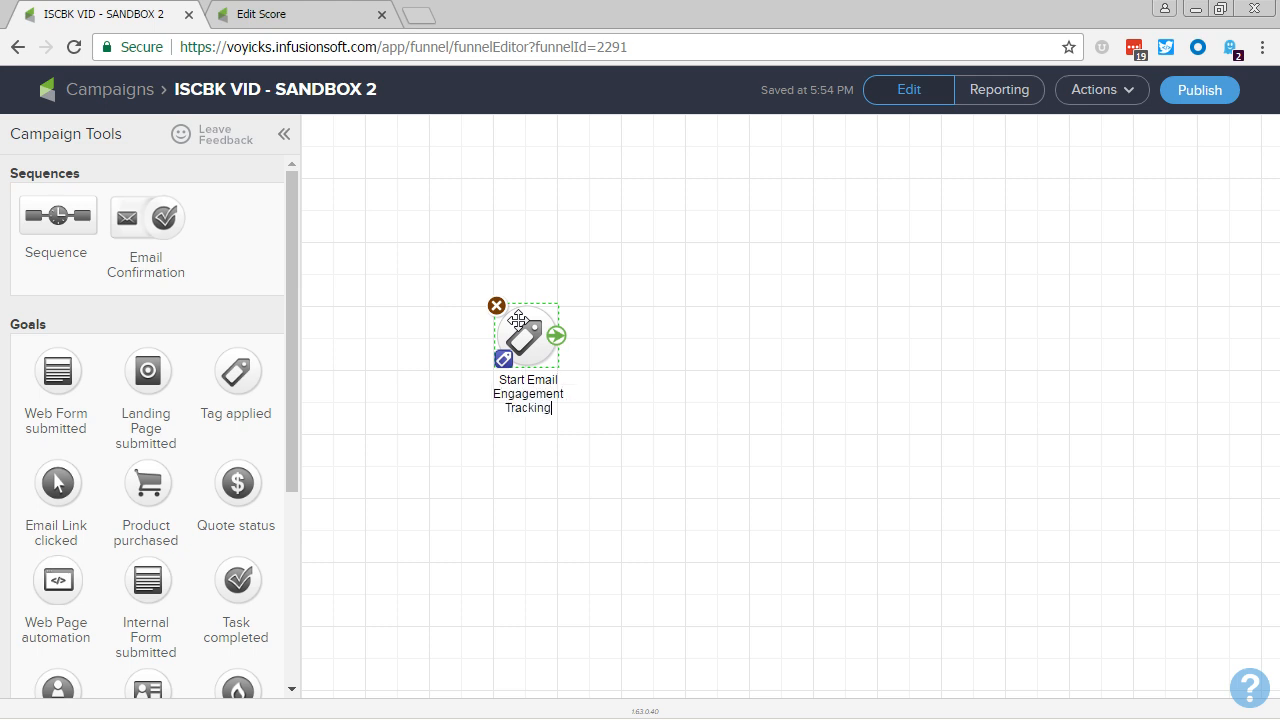
{"action": "left_click", "coordinate": [424, 336]}
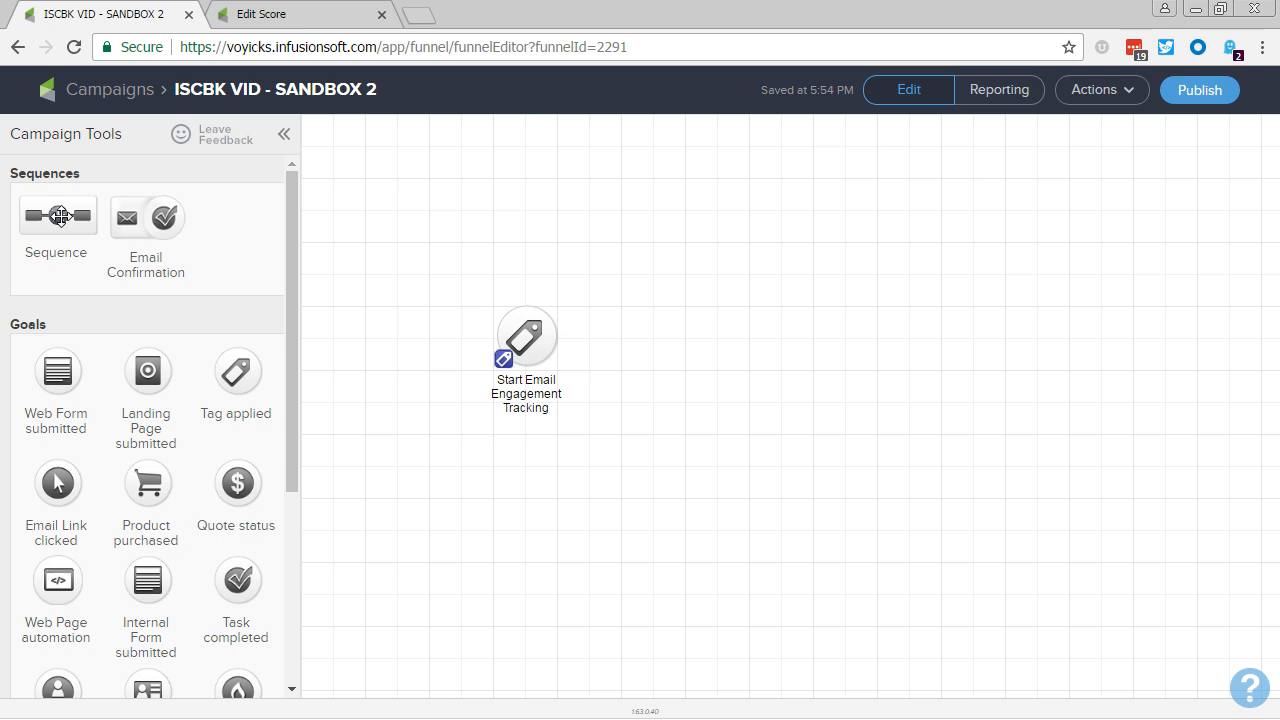
- Add a sequence after the start tag goal and name it "Email Engagement Tracking"
{"action": "left_click_drag", "start_coordinate": [58, 216], "coordinate": [641, 313]}
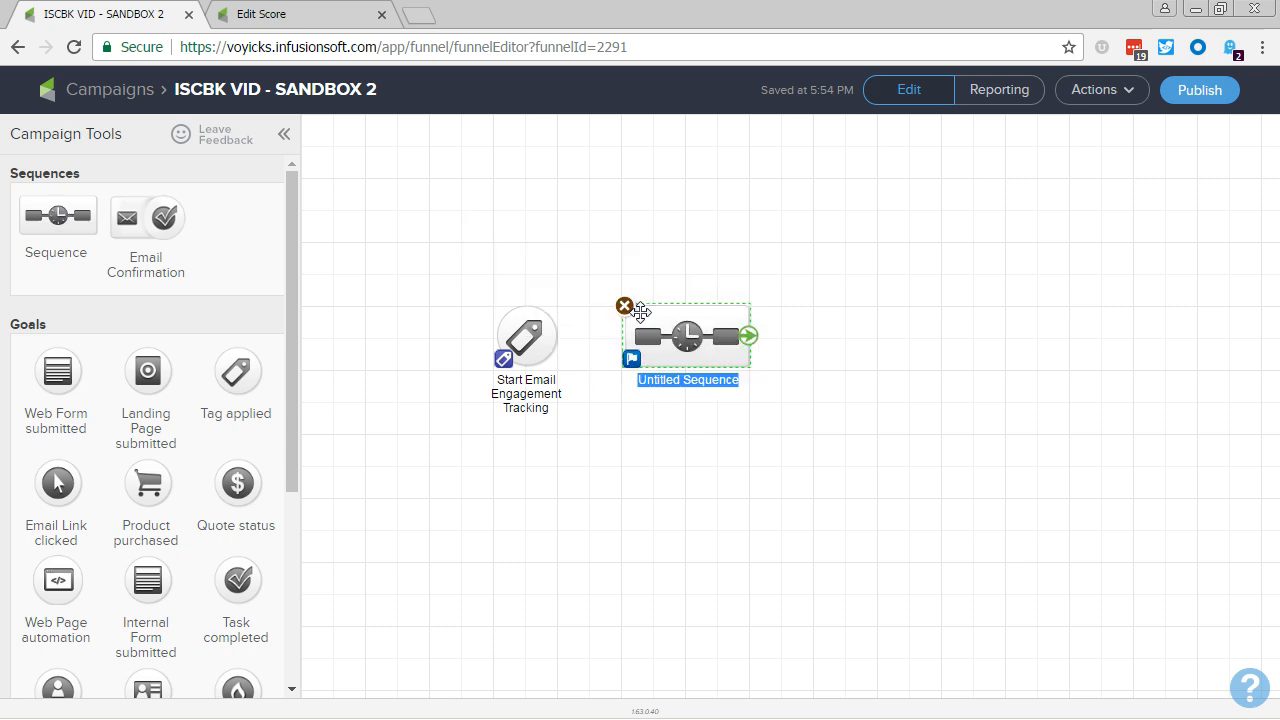
{"action": "type", "text": "Emgil "}
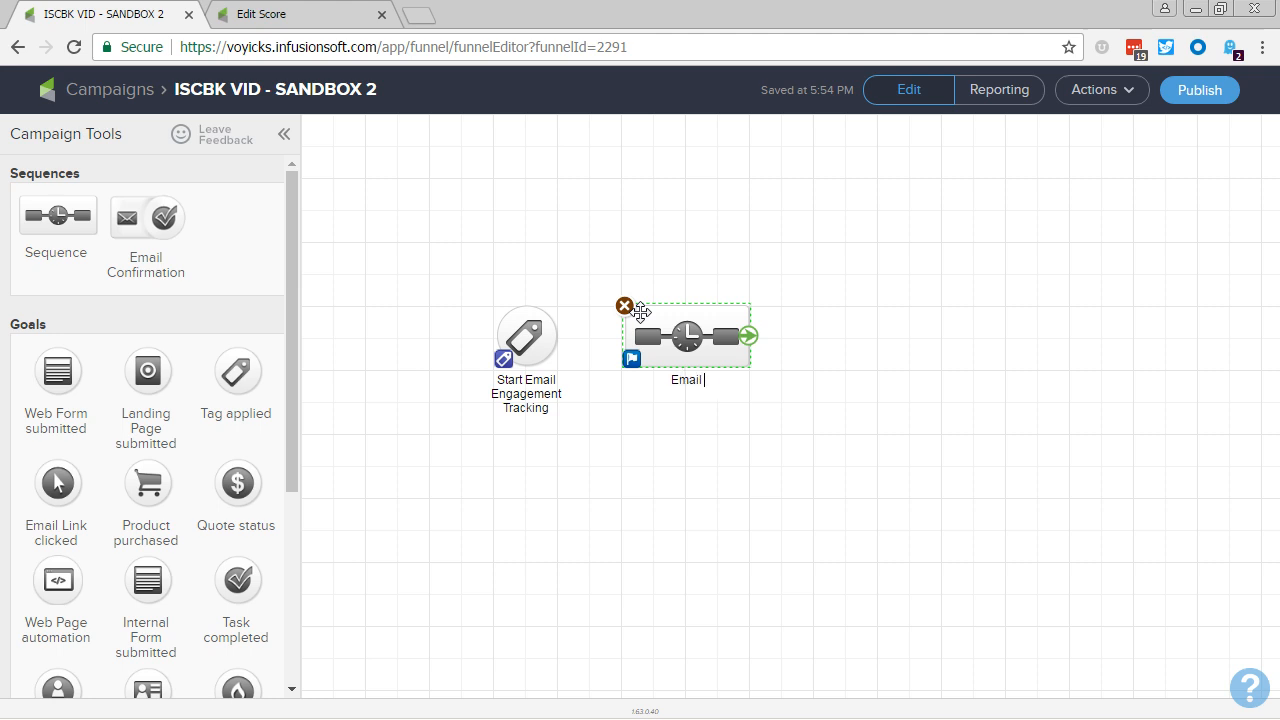
{"action": "type", "text": "Engagement Tracking"}
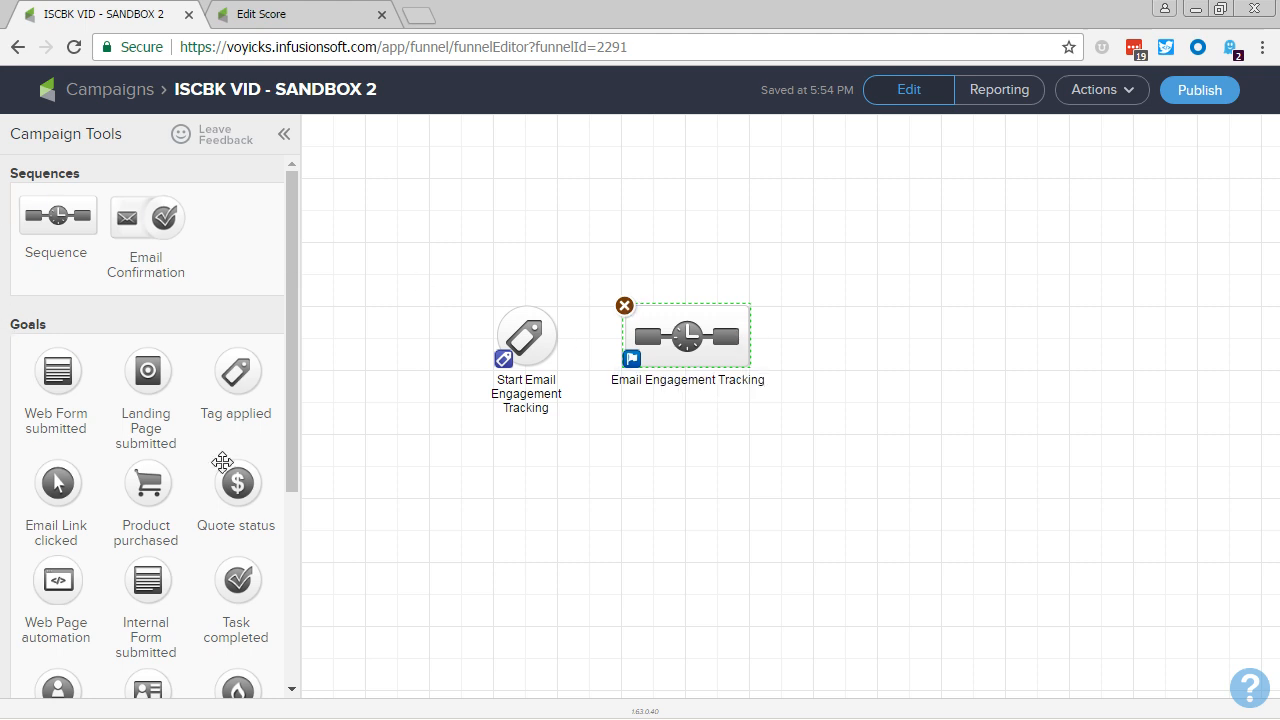
- Add a Tag applied goal named "Restart Email Engagement Tracking" after the sequence and connect start goal, sequence and restart goal in order
{"action": "left_click_drag", "start_coordinate": [240, 368], "coordinate": [838, 328]}
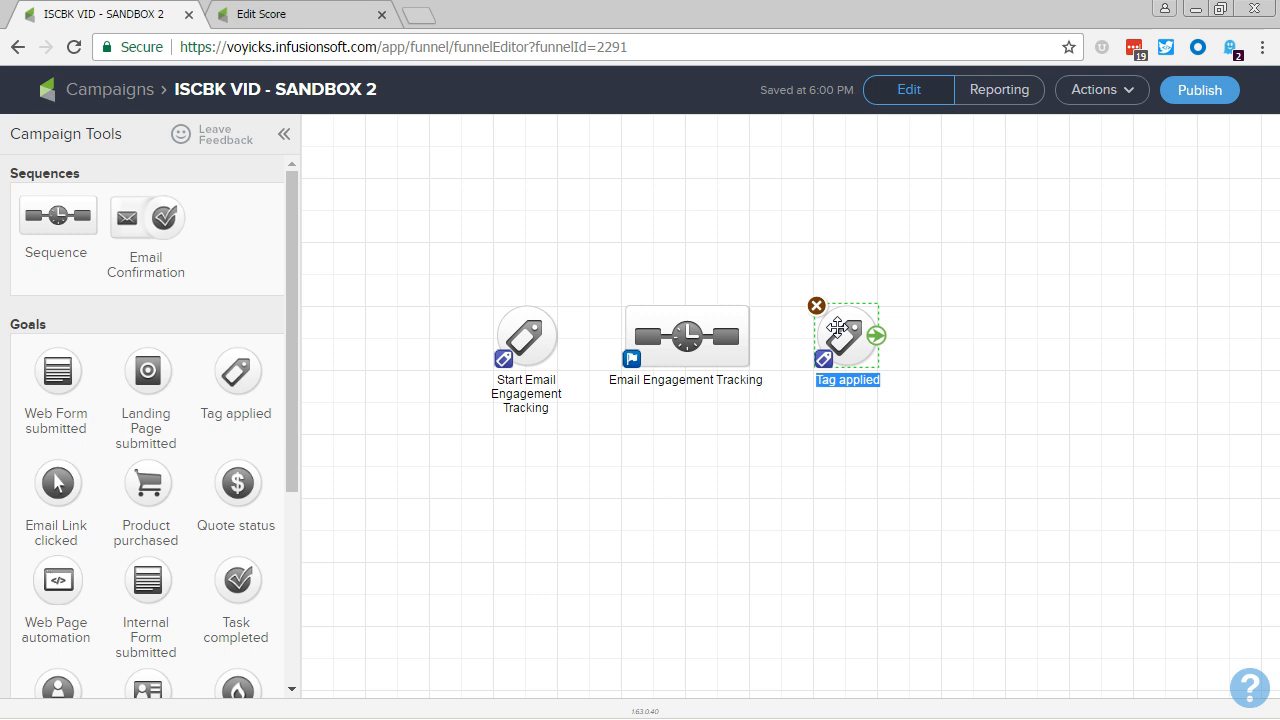
{"action": "type", "text": "Restart"}
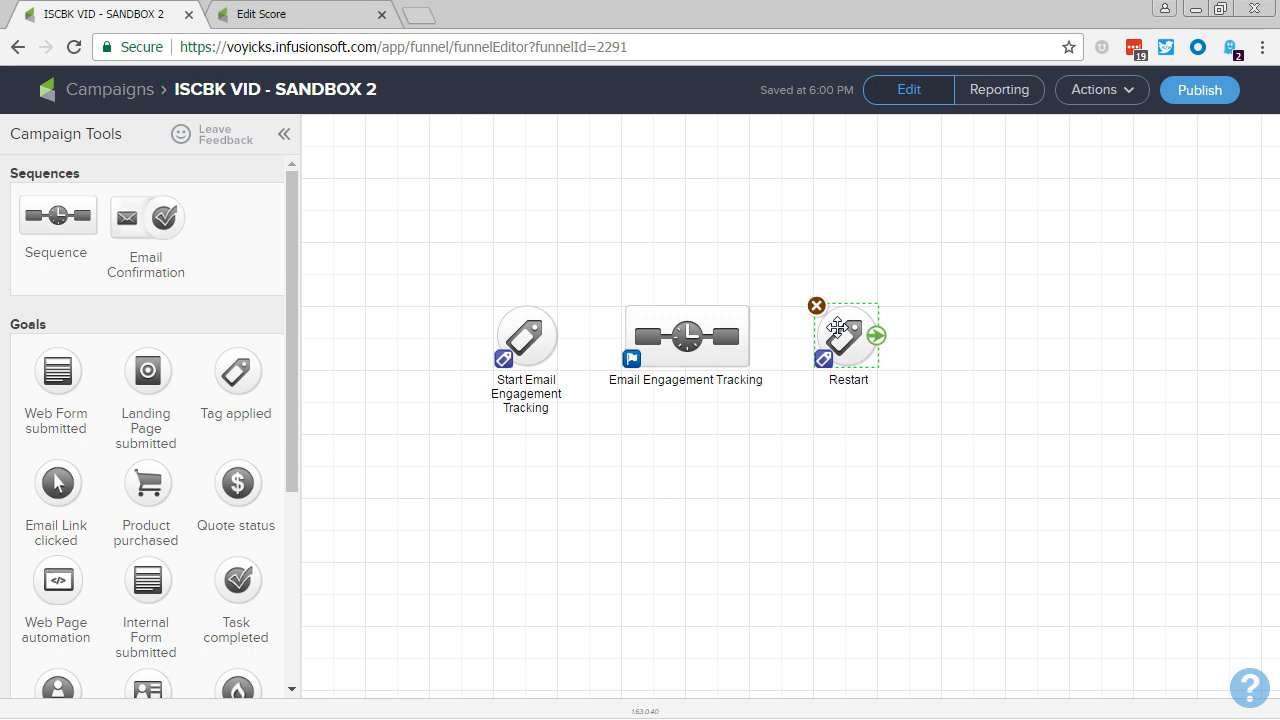
{"action": "type", "text": " Email Engagement Tracking"}
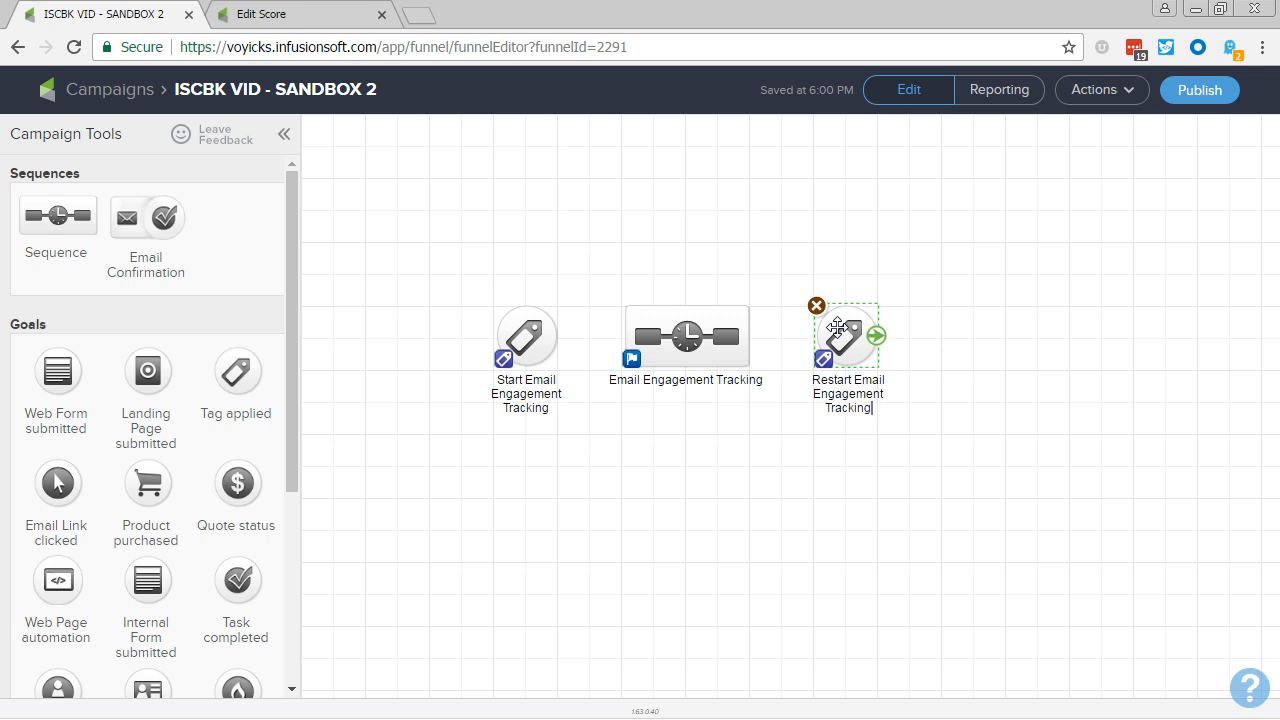
{"action": "left_click", "coordinate": [694, 449]}
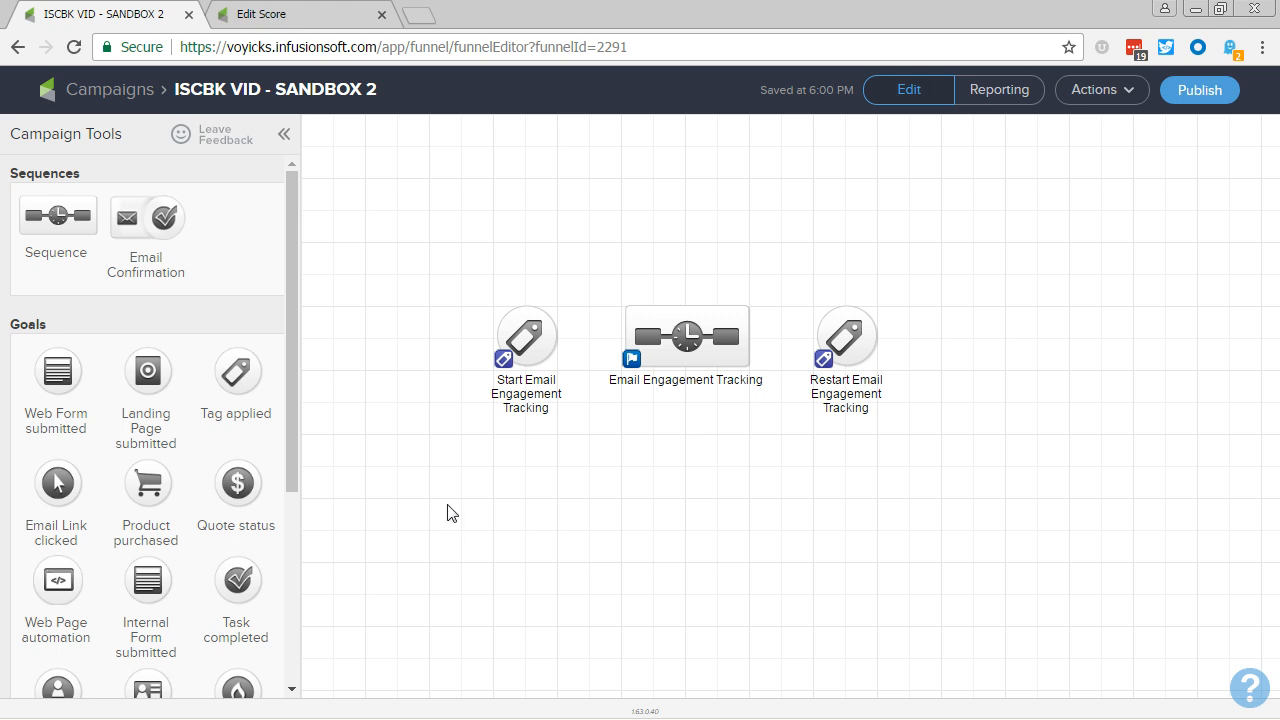
{"action": "left_click_drag", "start_coordinate": [567, 350], "coordinate": [810, 398]}
- Configure the Start Email Engagement Tracking goal to be achieved by the tag "Email Engagement -> Timer Start" and save it
{"action": "left_click", "coordinate": [539, 360]}
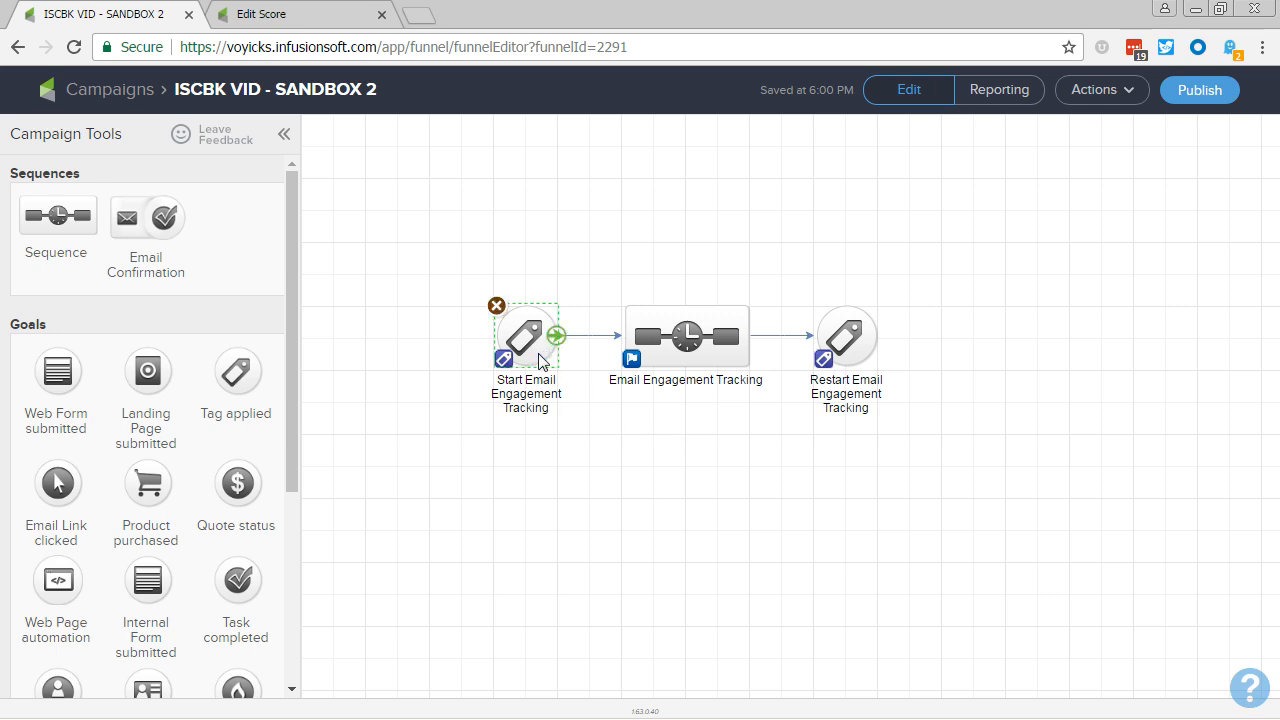
{"action": "double_click", "coordinate": [539, 360]}
{"action": "left_click", "coordinate": [529, 392]}
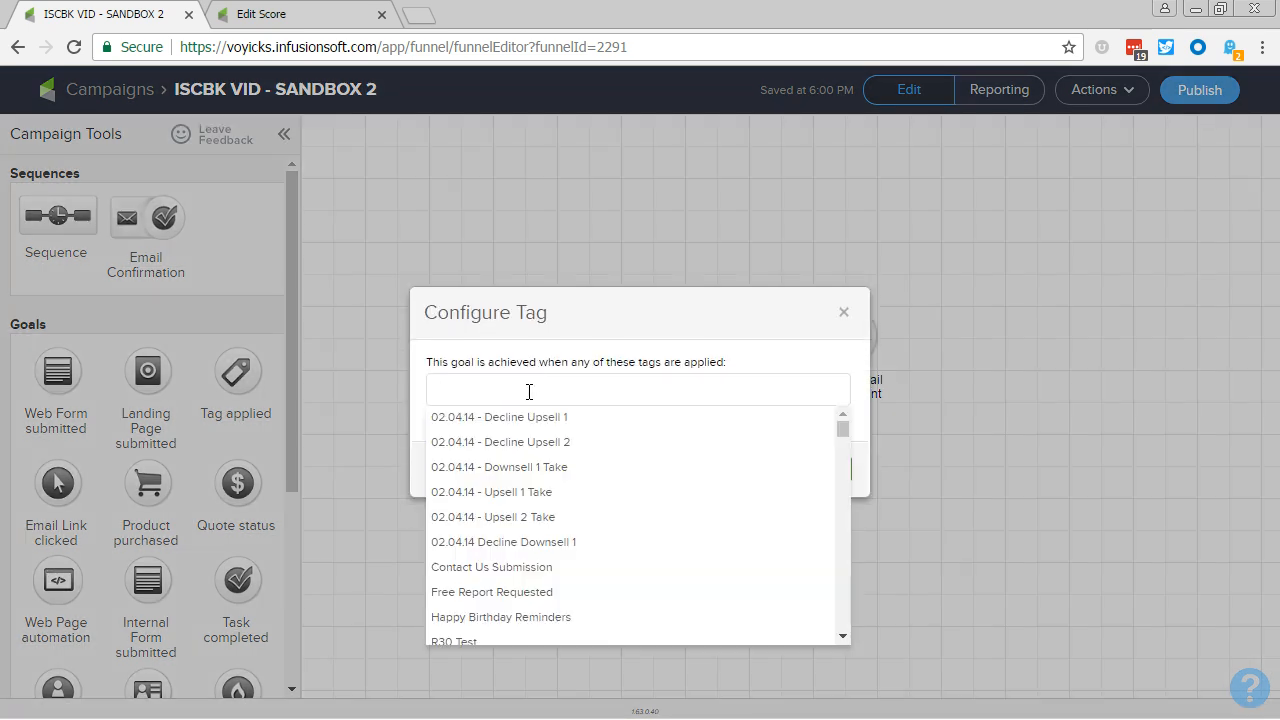
{"action": "type", "text": "timer"}
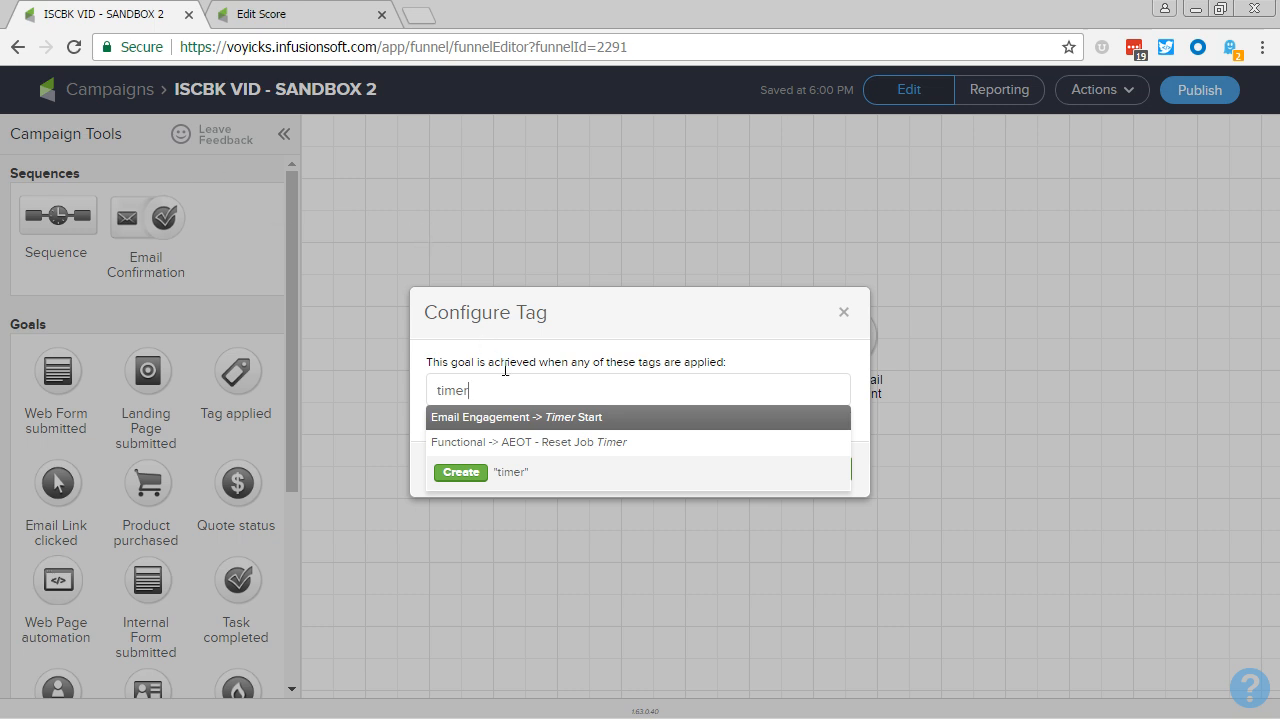
{"action": "left_click", "coordinate": [541, 418]}
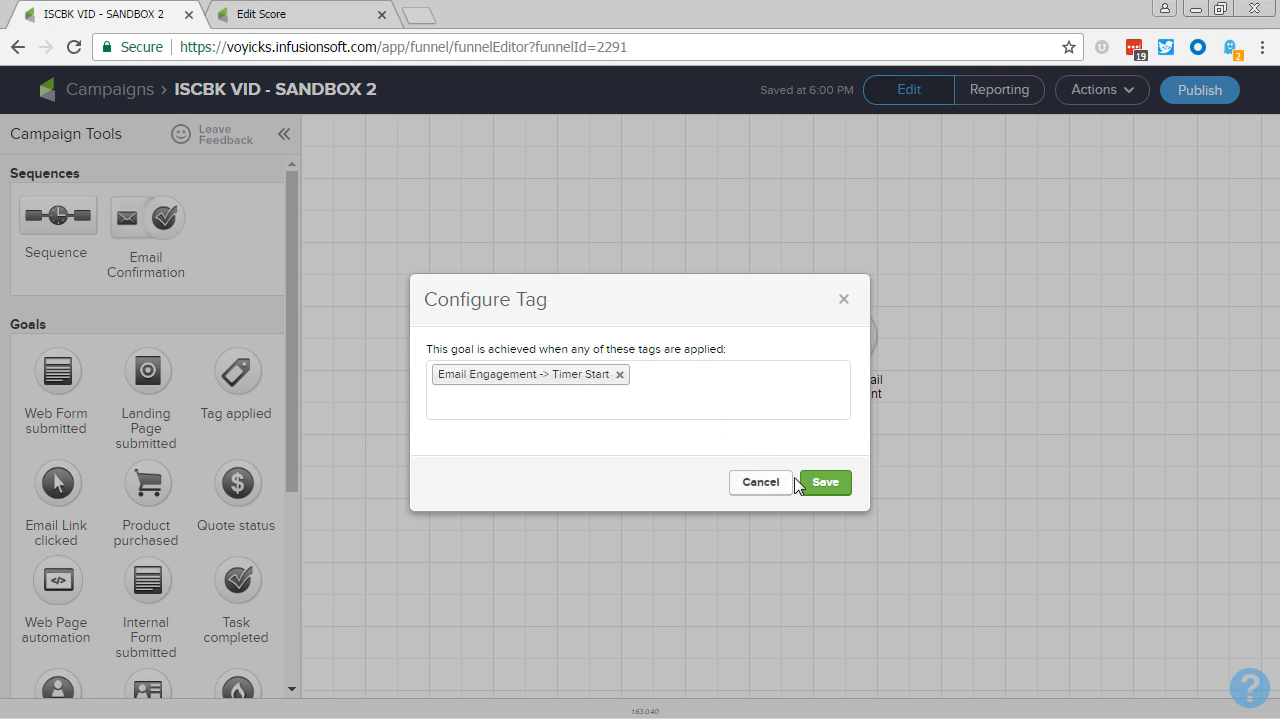
{"action": "left_click", "coordinate": [826, 484]}
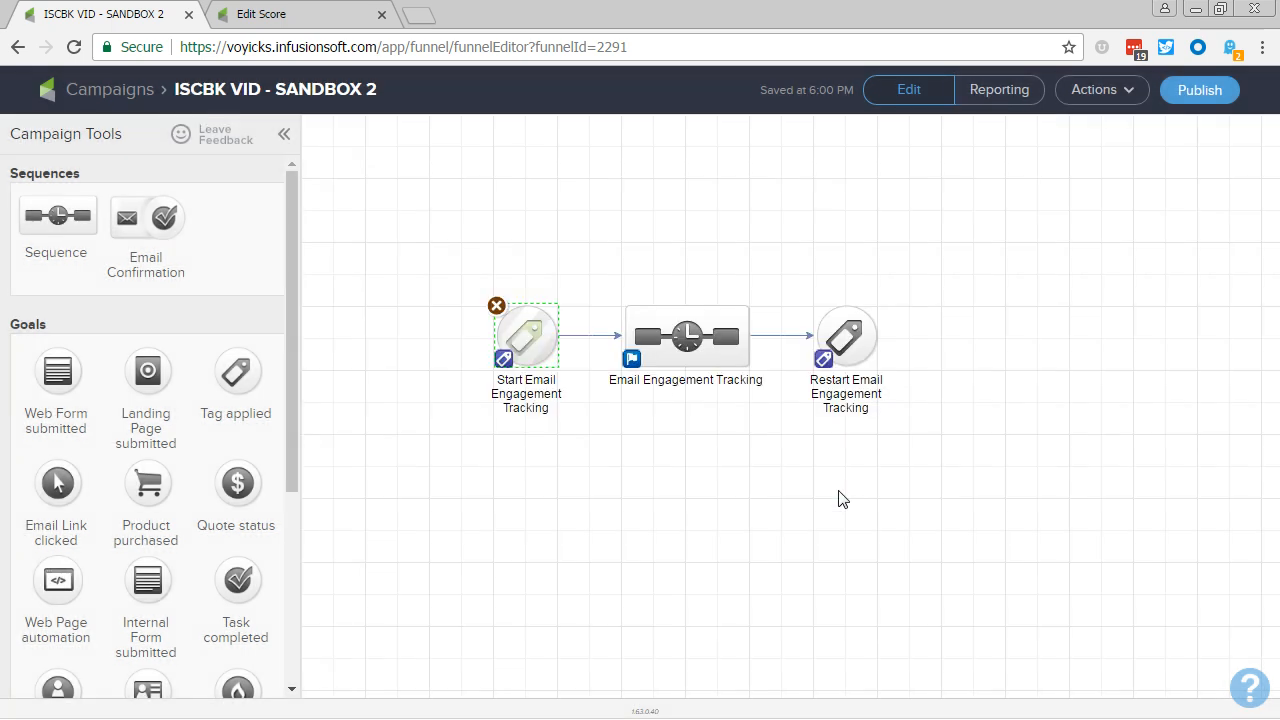
- Configure the Restart Email Engagement Tracking goal with the tag "Email Engagement -> Timer Start" and save it
{"action": "left_click", "coordinate": [860, 350]}
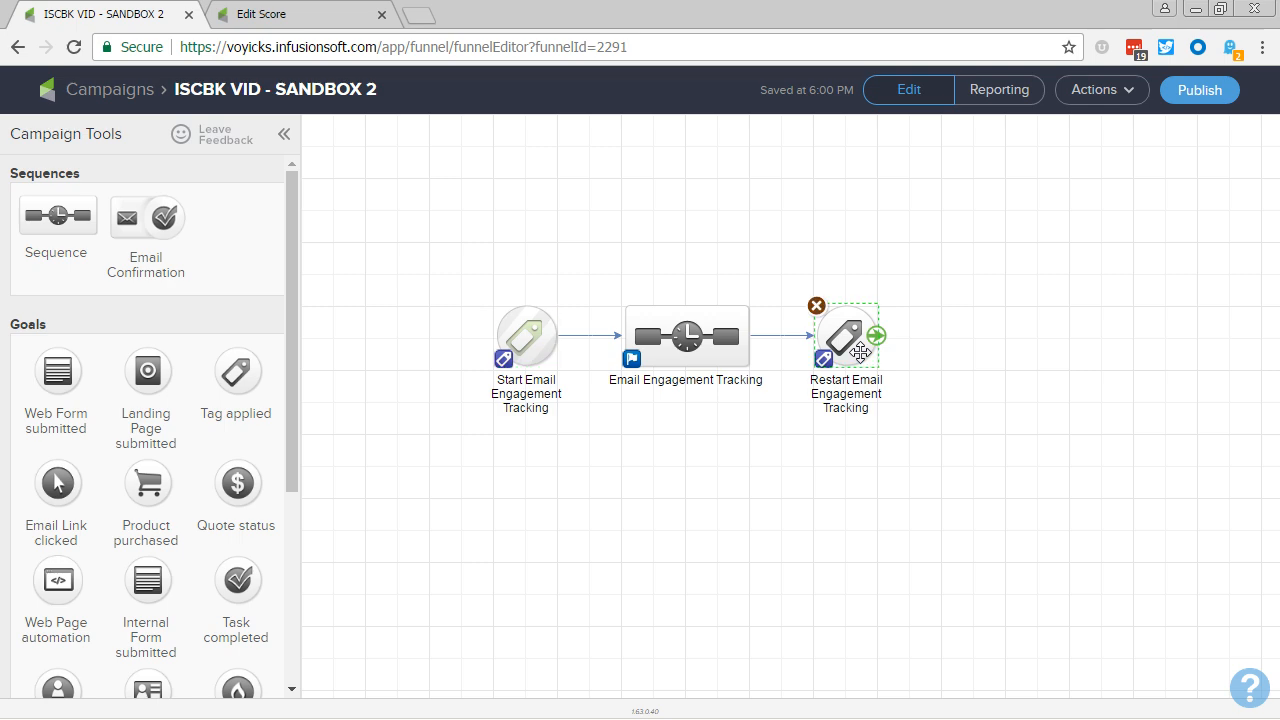
{"action": "double_click", "coordinate": [860, 350]}
{"action": "left_click", "coordinate": [632, 392]}
{"action": "type", "text": "t"}
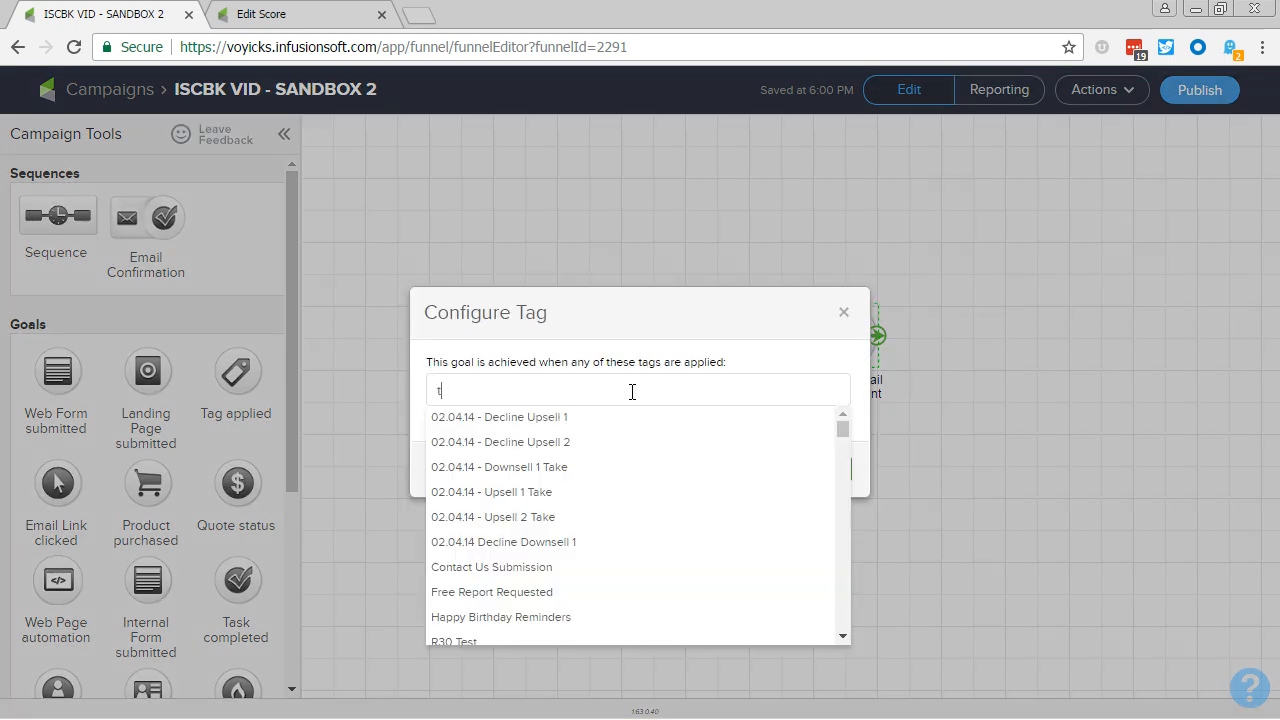
{"action": "type", "text": "imer"}
{"action": "key", "text": "Return"}
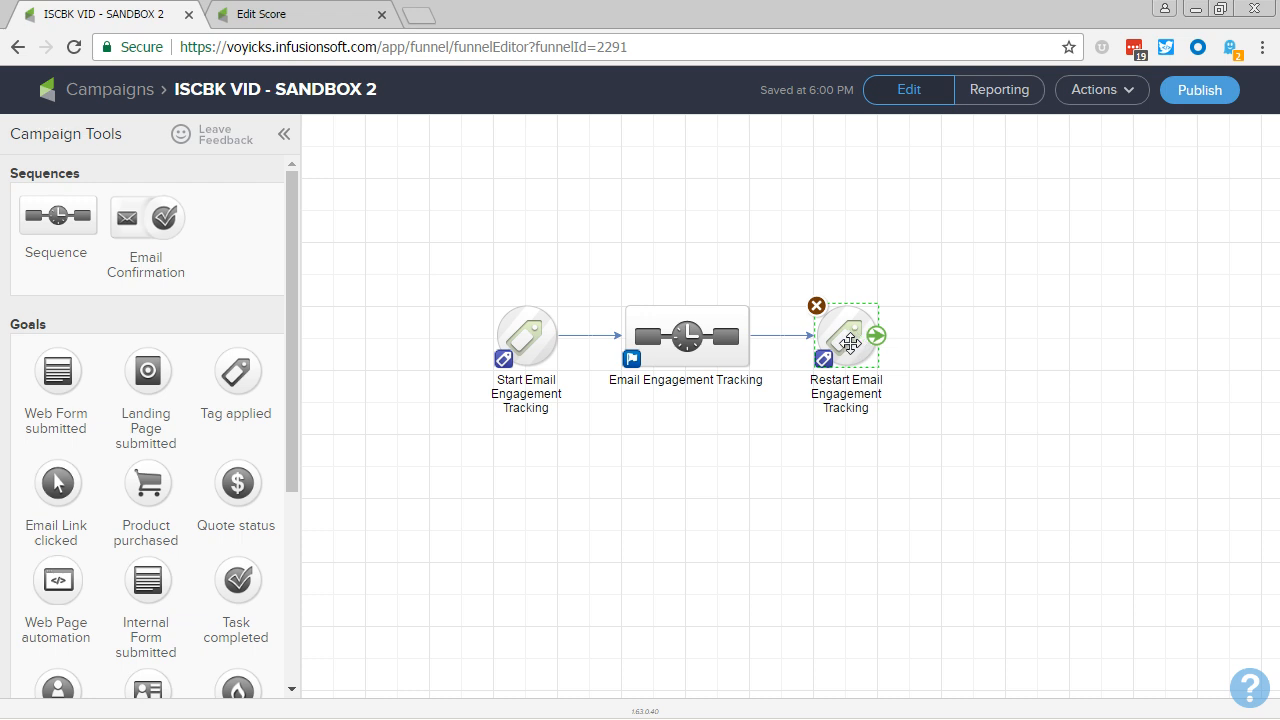
- Set the restart goal's settings so that it can be achieved by Any Contact, and save them
{"action": "left_click", "coordinate": [824, 362]}
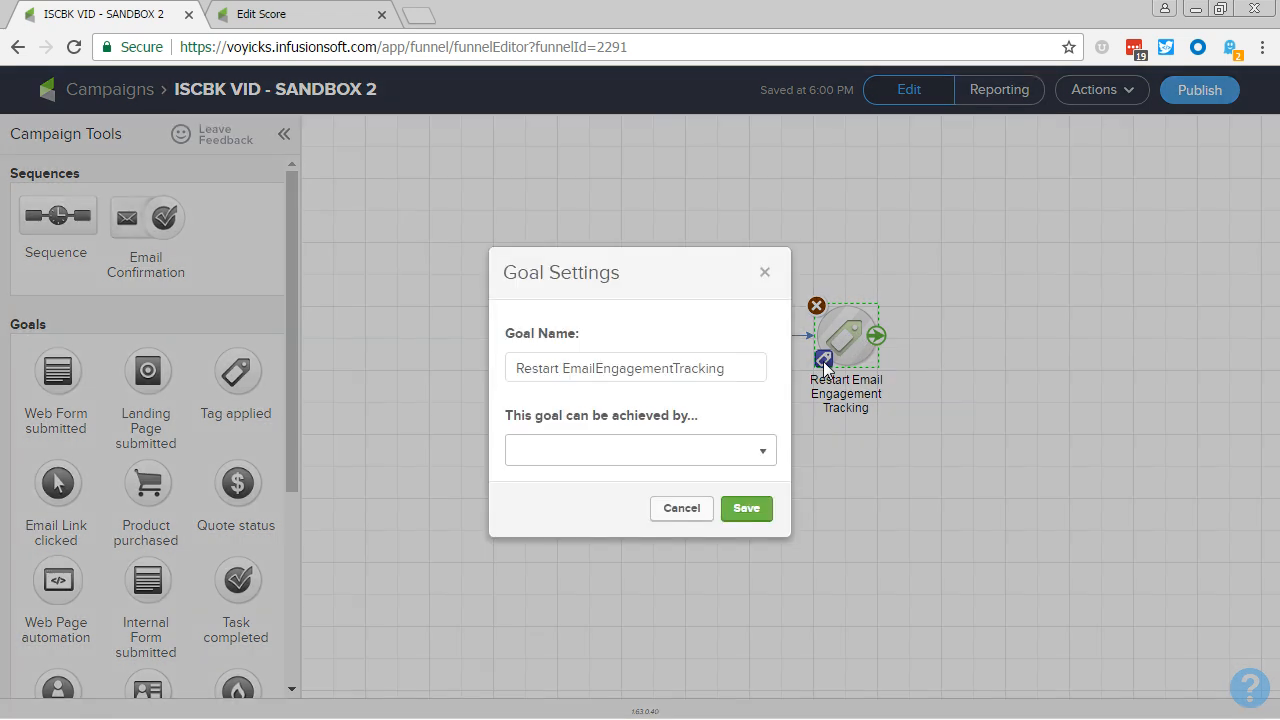
{"action": "left_click", "coordinate": [632, 455]}
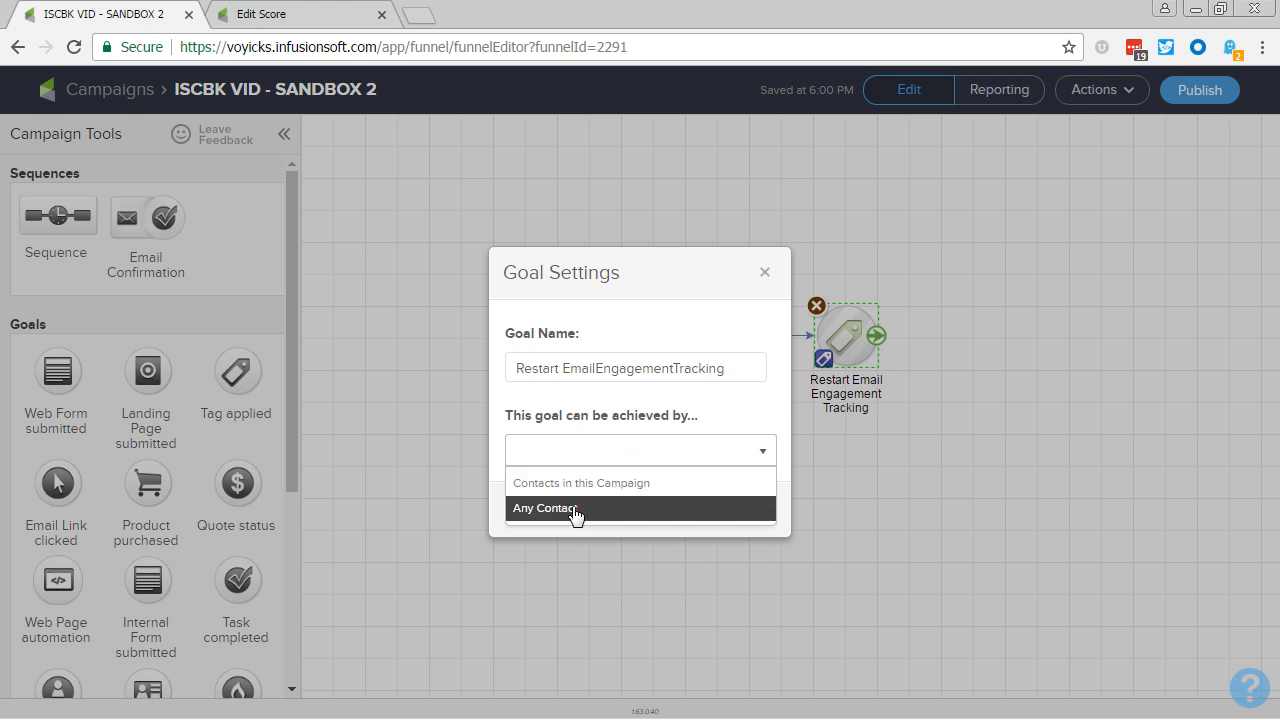
{"action": "left_click", "coordinate": [575, 510]}
{"action": "left_click", "coordinate": [736, 511]}
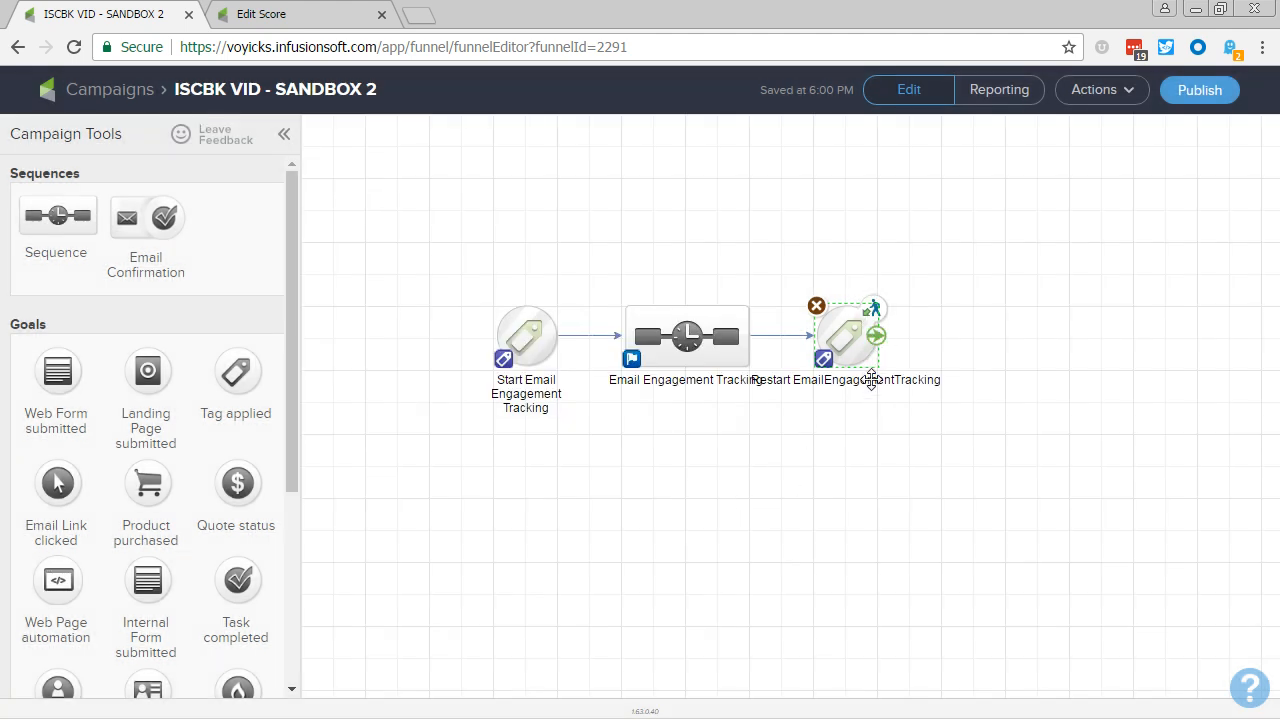
- Split the restart goal's label into three lines: "Restart Email", "Engagement" and "Tracking"
{"action": "double_click", "coordinate": [872, 381]}
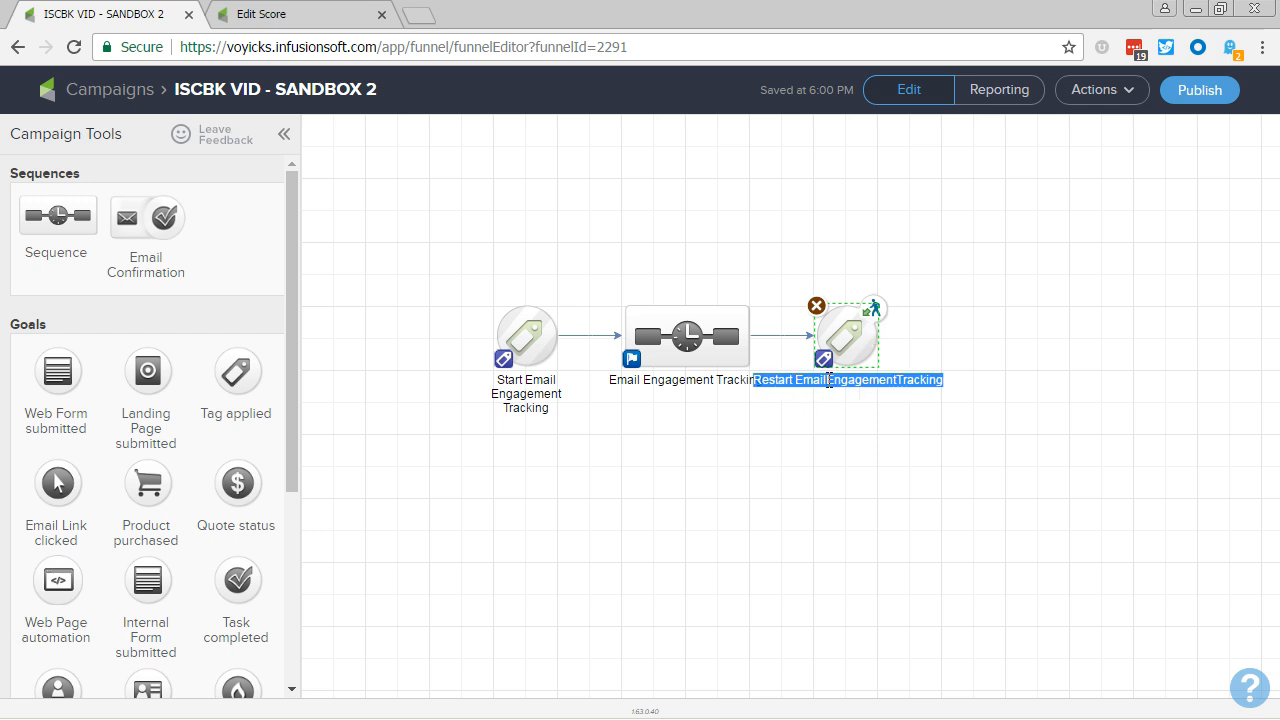
{"action": "left_click", "coordinate": [828, 380]}
{"action": "key", "text": "Return"}
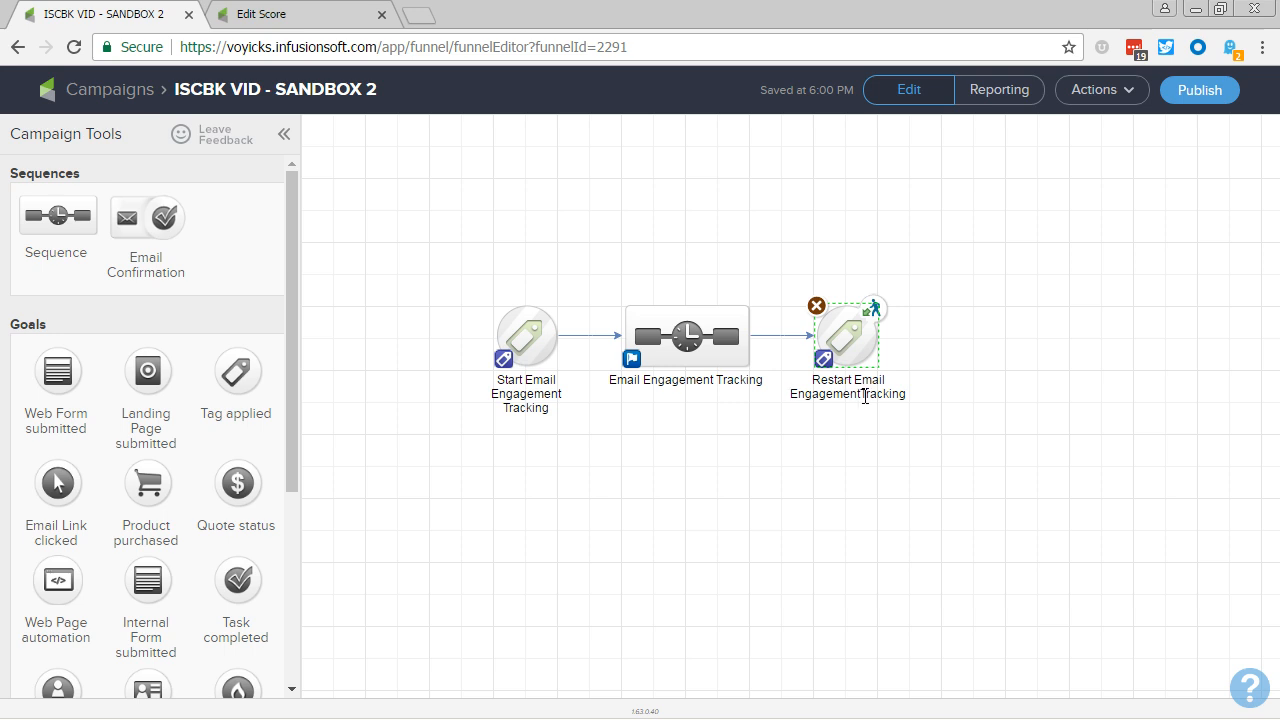
{"action": "left_click", "coordinate": [865, 396]}
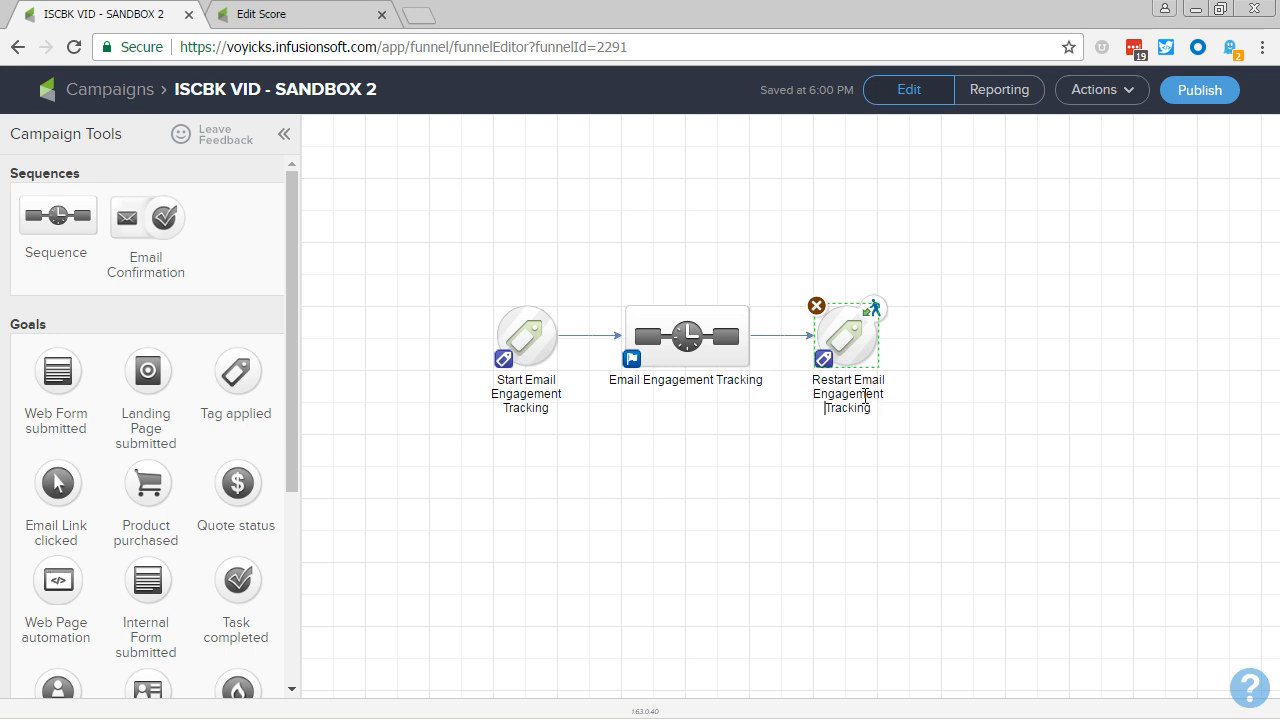
{"action": "left_click", "coordinate": [1076, 532]}
{"action": "left_click", "coordinate": [679, 327]}
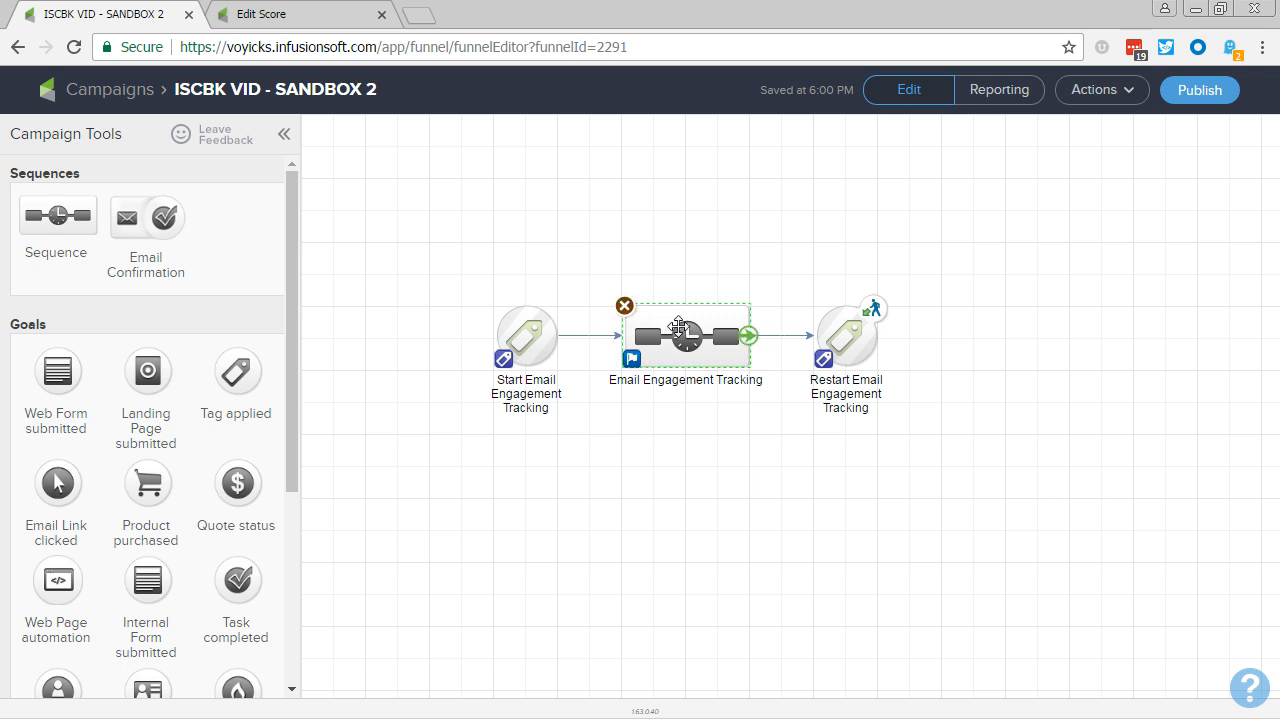
{"action": "left_click", "coordinate": [828, 315]}
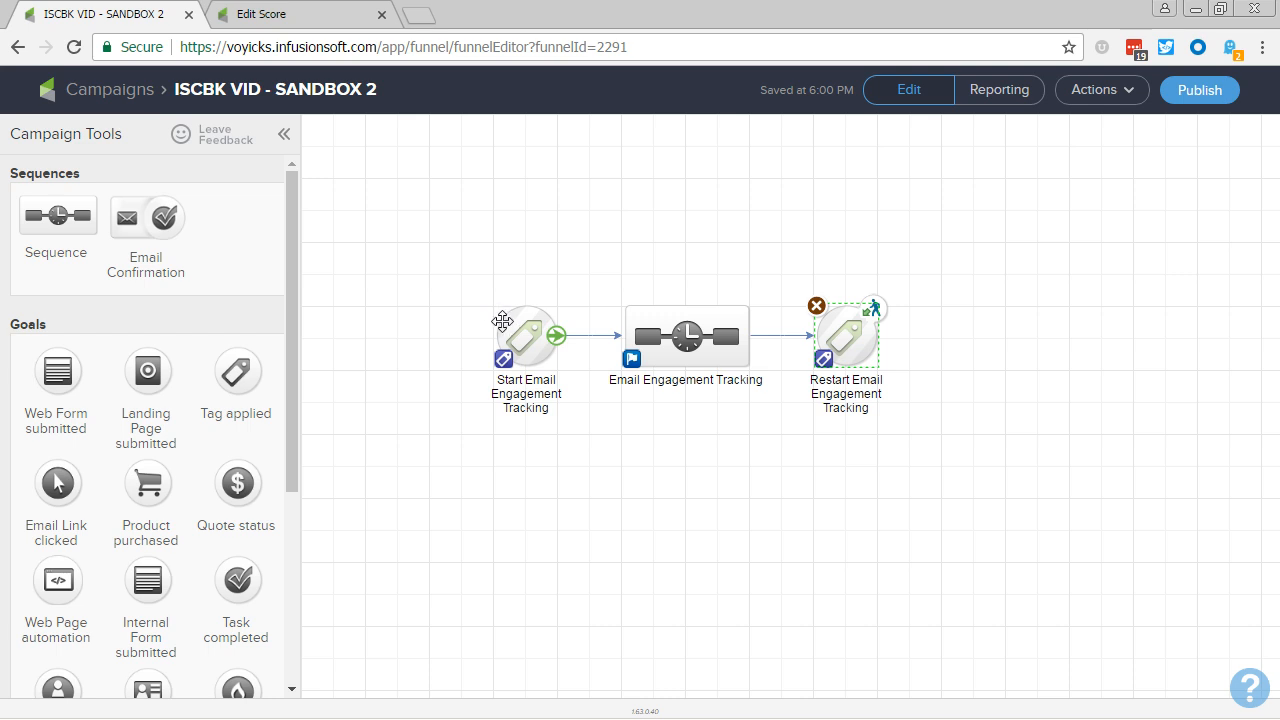
{"action": "left_click", "coordinate": [510, 325]}
{"action": "left_click", "coordinate": [688, 320]}
{"action": "left_click", "coordinate": [686, 394]}
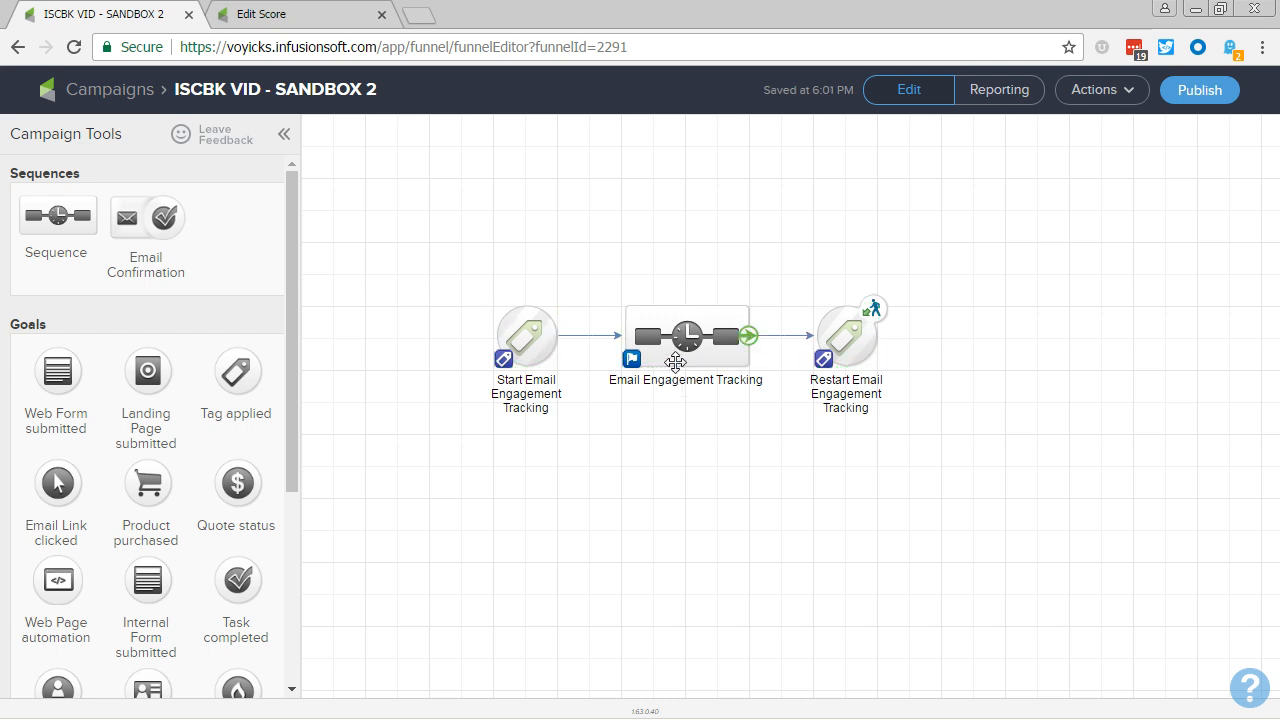
- In the Email Engagement Tracking sequence, add a tag step after Start that applies "Email Engagement -> Hot", and save it
{"action": "double_click", "coordinate": [676, 362]}
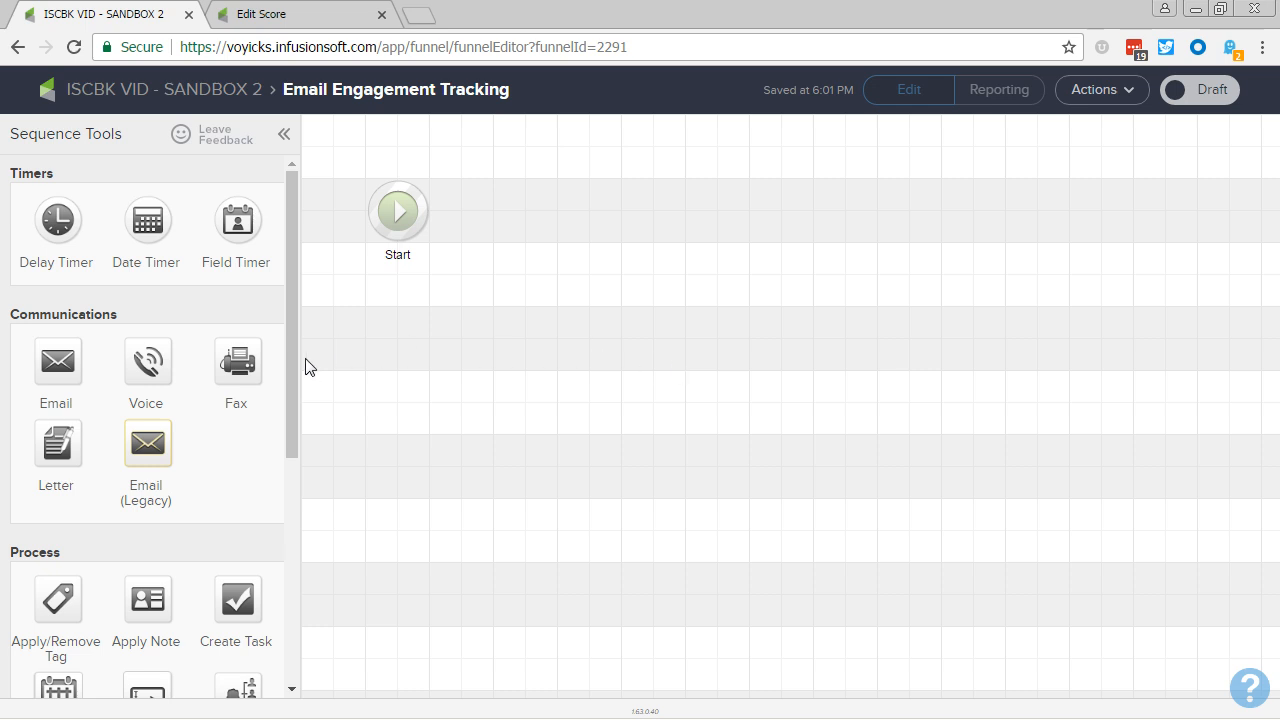
{"action": "left_click_drag", "start_coordinate": [62, 602], "coordinate": [497, 210]}
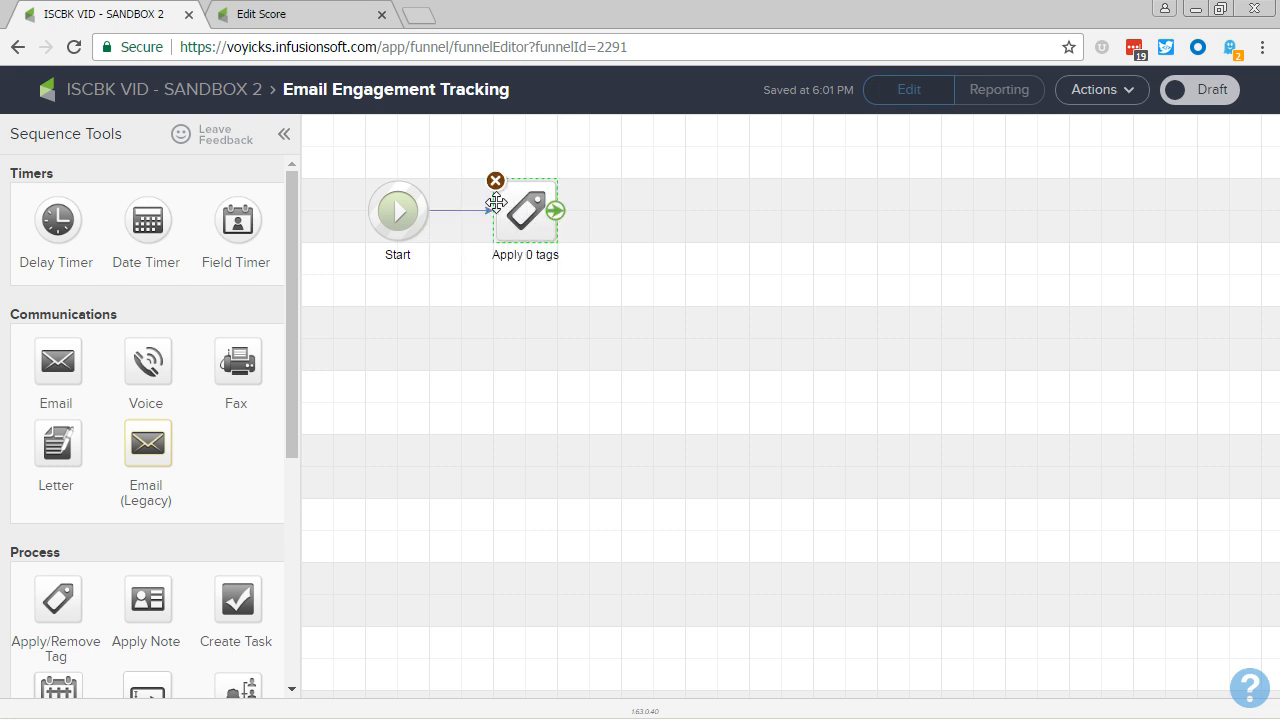
{"action": "double_click", "coordinate": [513, 222]}
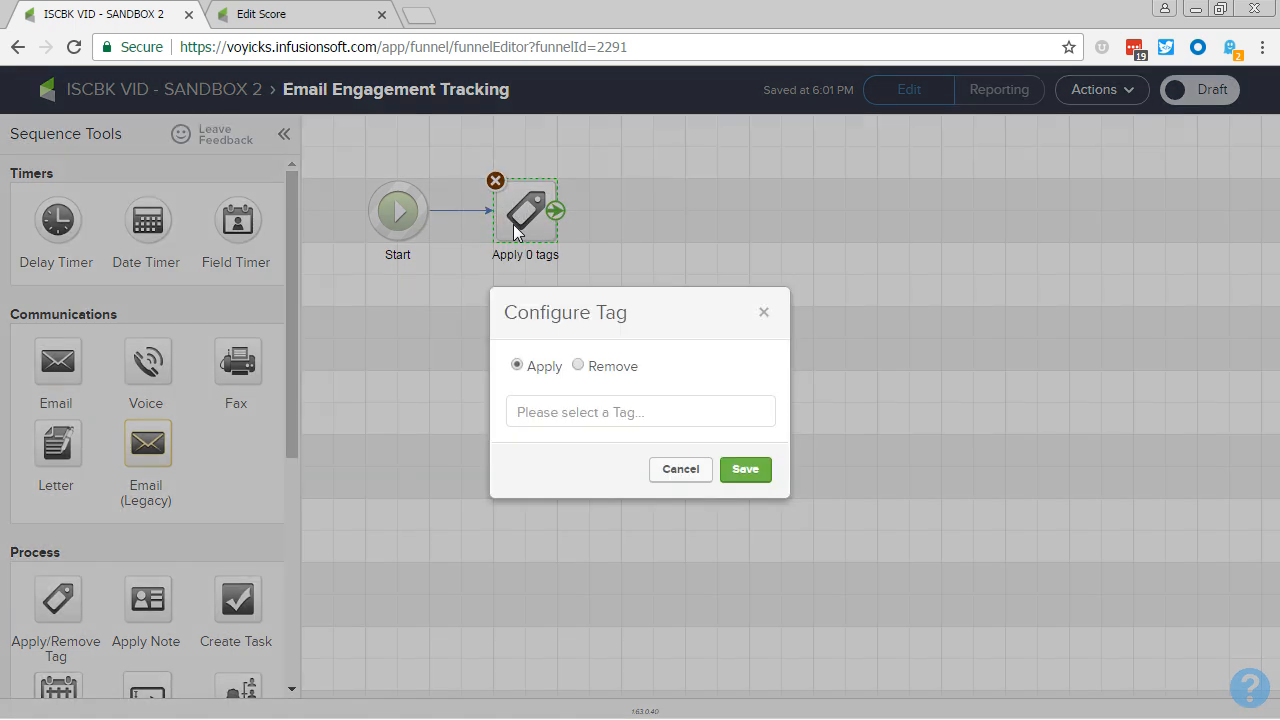
{"action": "left_click", "coordinate": [549, 401]}
{"action": "type", "text": "hot"}
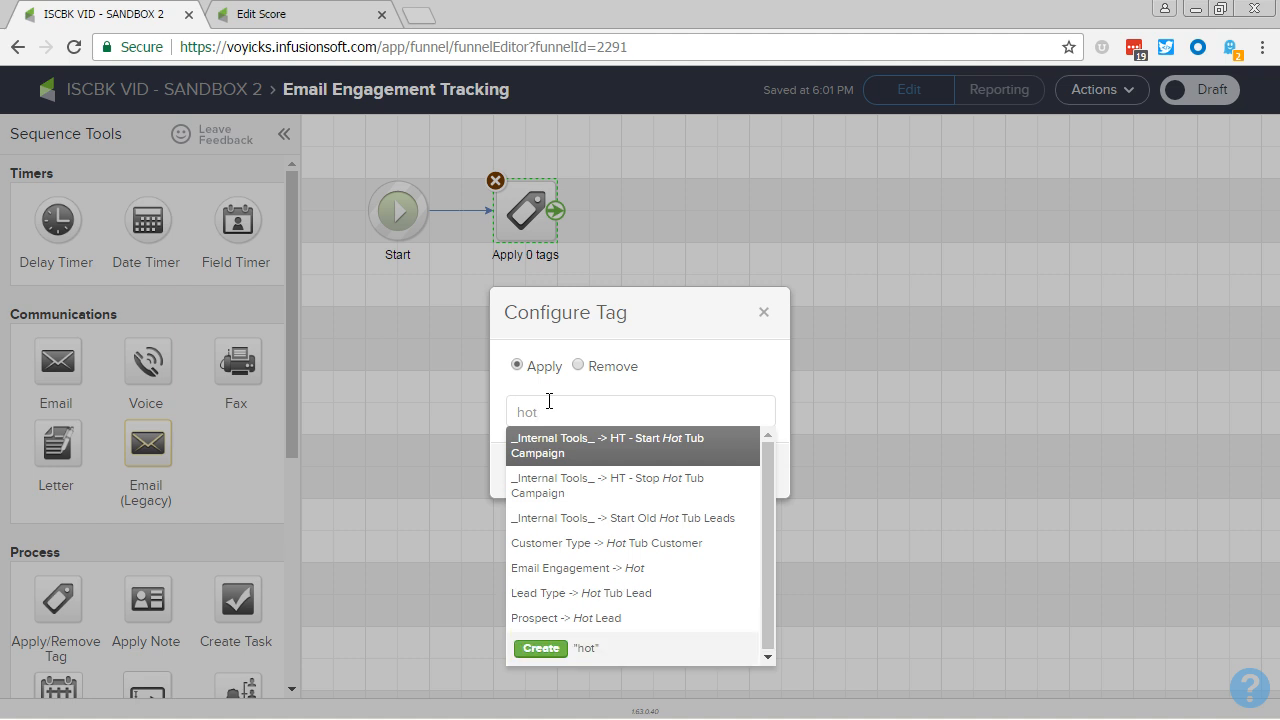
{"action": "left_click", "coordinate": [605, 569]}
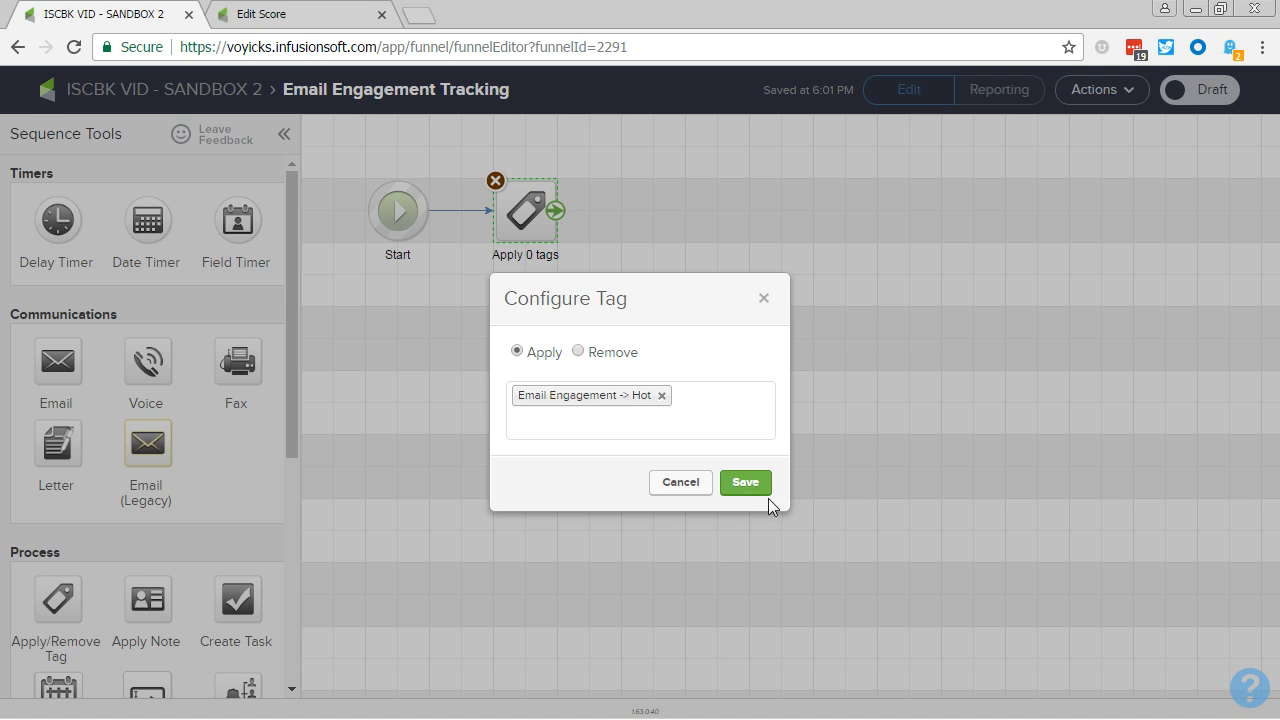
{"action": "left_click", "coordinate": [745, 484]}
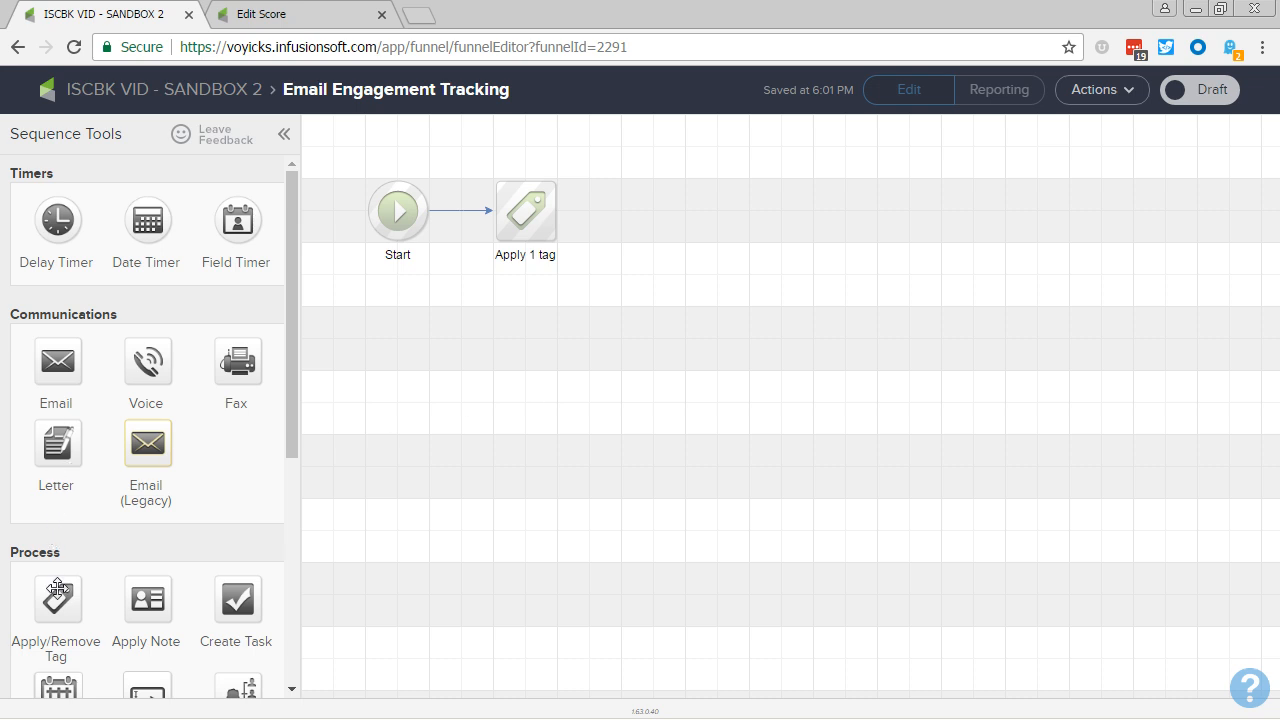
- Add a second tag step that removes "Email Engagement -> Warm", "Email Engagement -> Cold" and "Email Engagement -> Timer Start", and save it
{"action": "left_click_drag", "start_coordinate": [58, 596], "coordinate": [652, 205]}
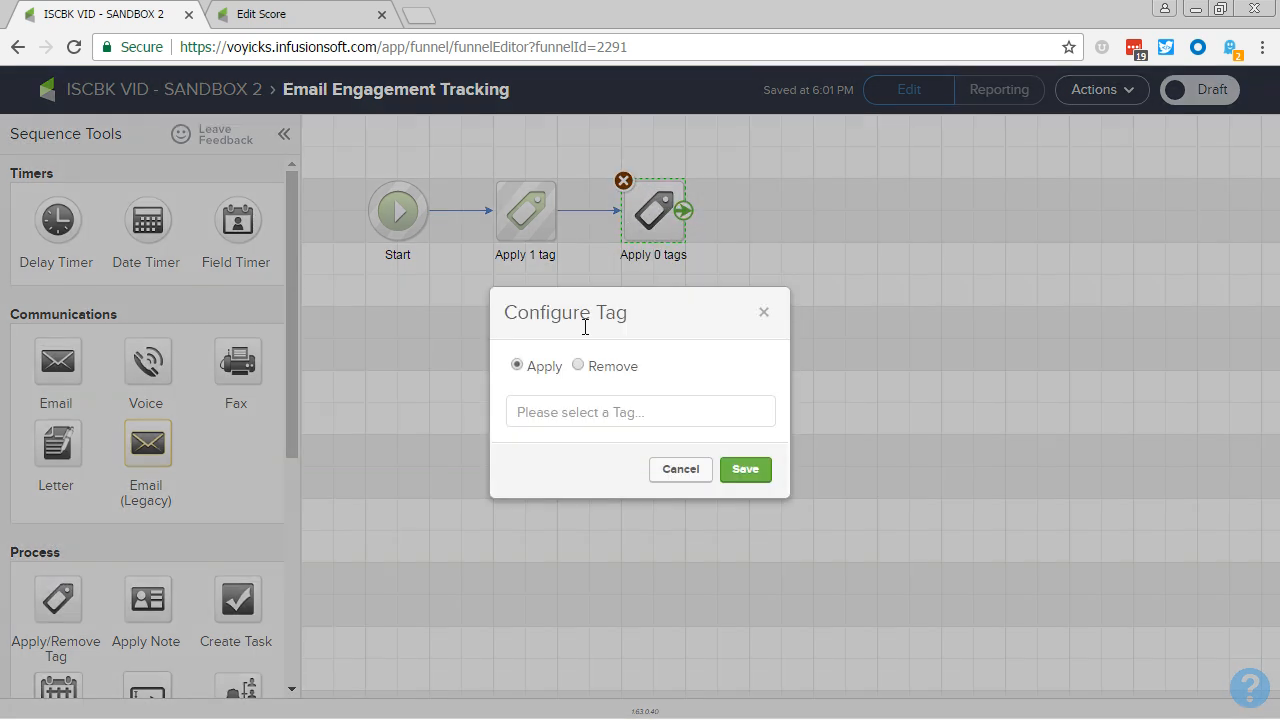
{"action": "left_click", "coordinate": [586, 366]}
{"action": "left_click", "coordinate": [586, 404]}
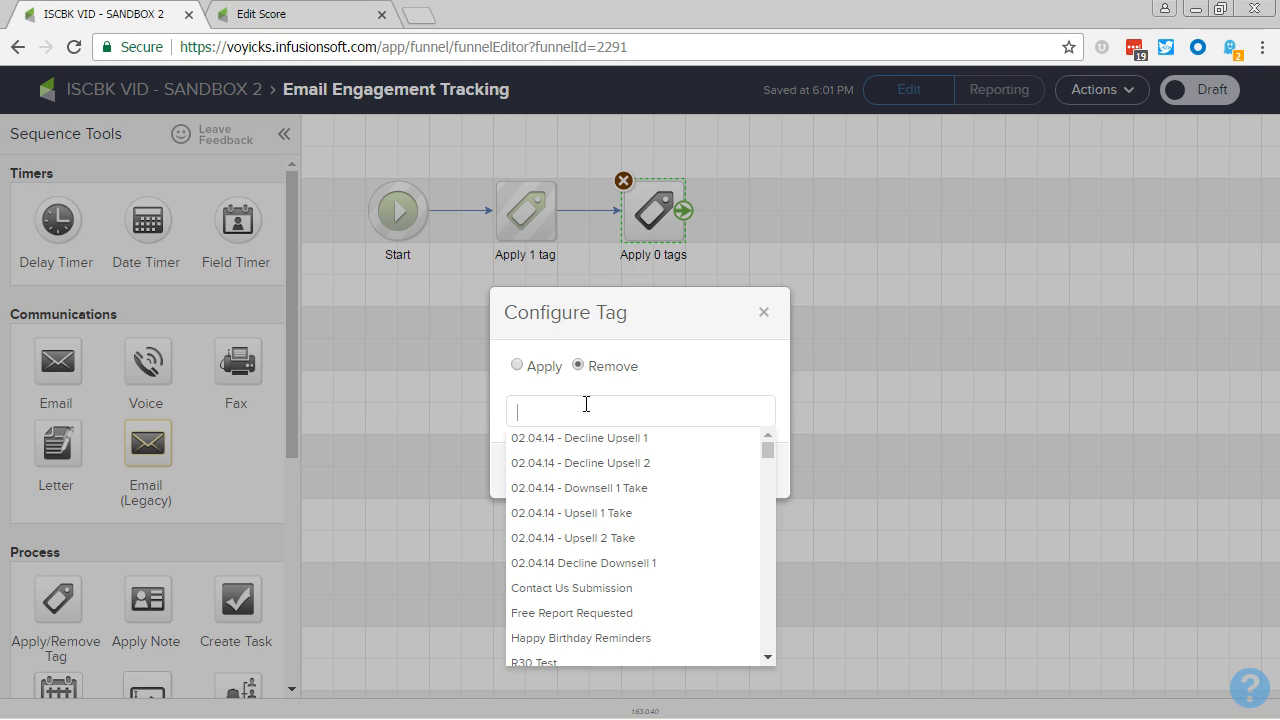
{"action": "type", "text": "warm"}
{"action": "key", "text": "Return"}
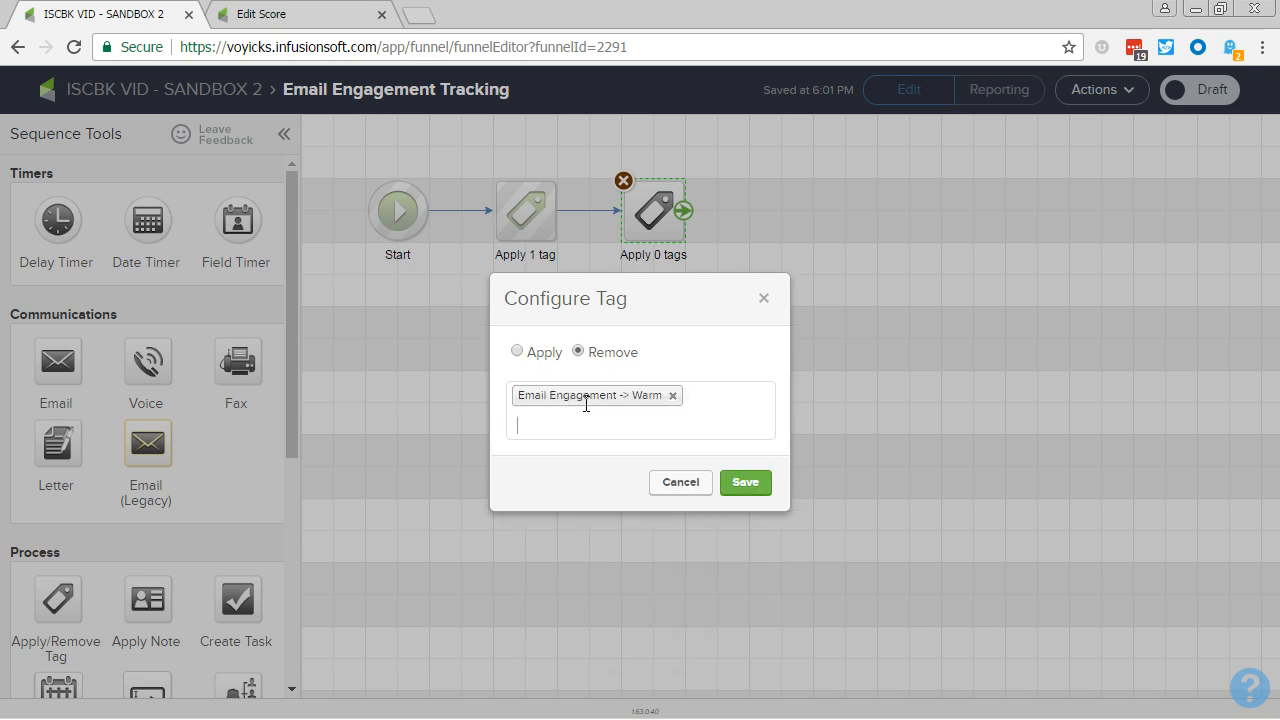
{"action": "type", "text": "cold"}
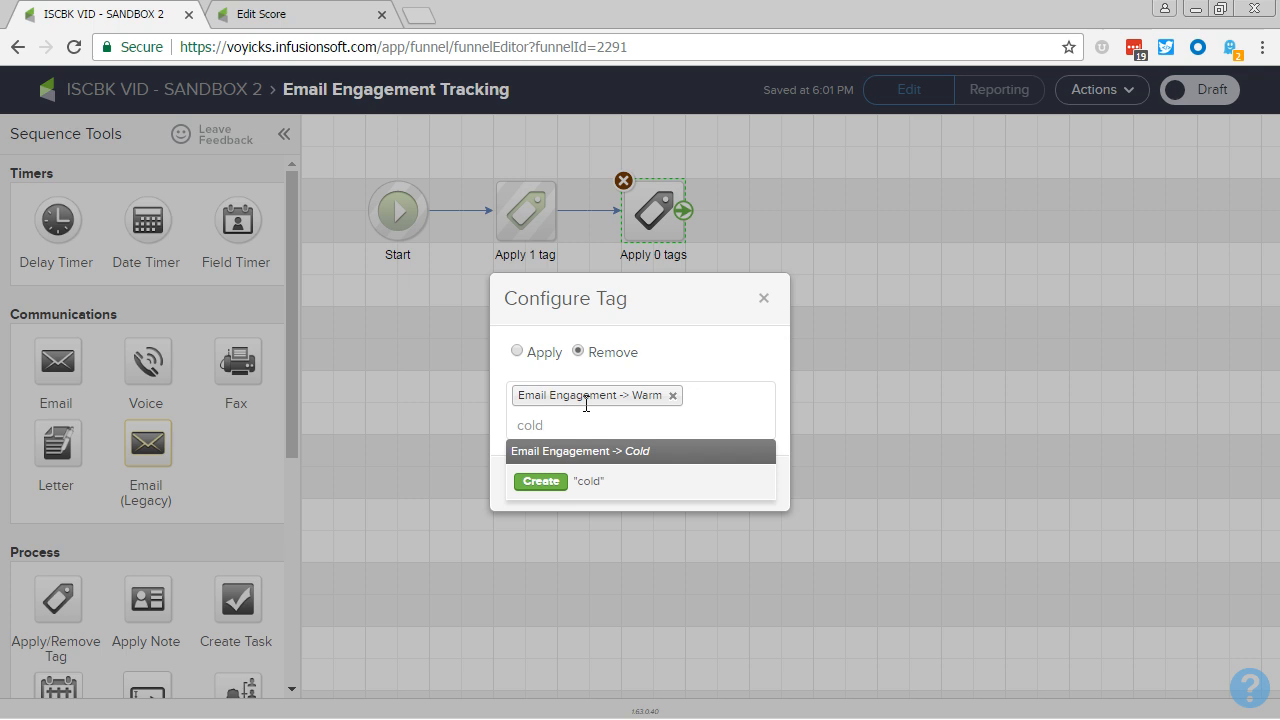
{"action": "left_click", "coordinate": [571, 455]}
{"action": "left_click", "coordinate": [563, 441]}
{"action": "type", "text": "timer"}
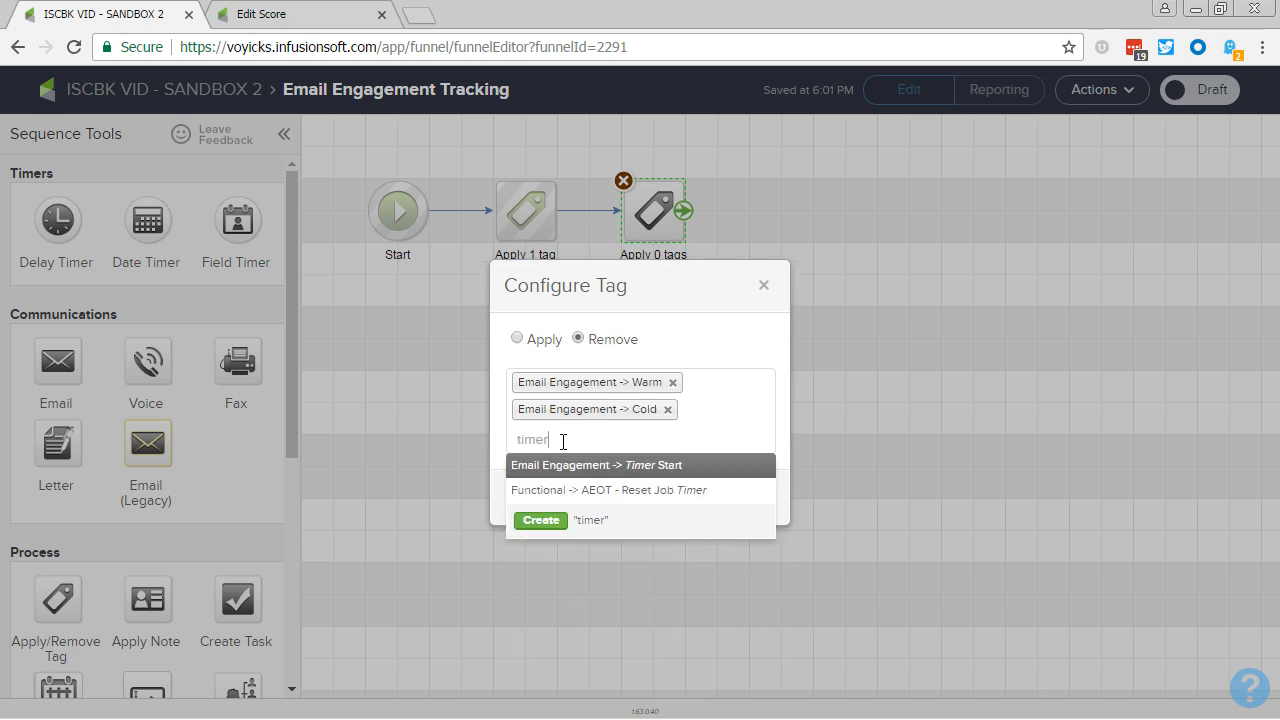
{"action": "key", "text": "Return"}
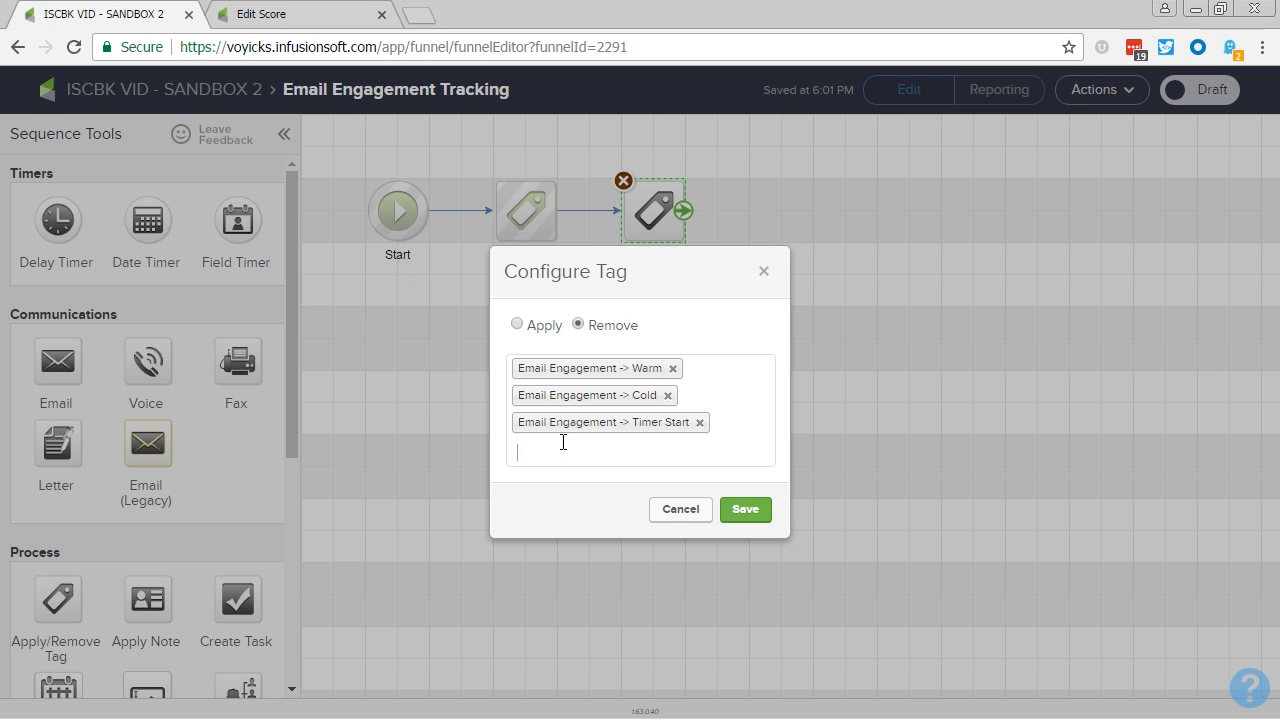
{"action": "left_click", "coordinate": [745, 512]}
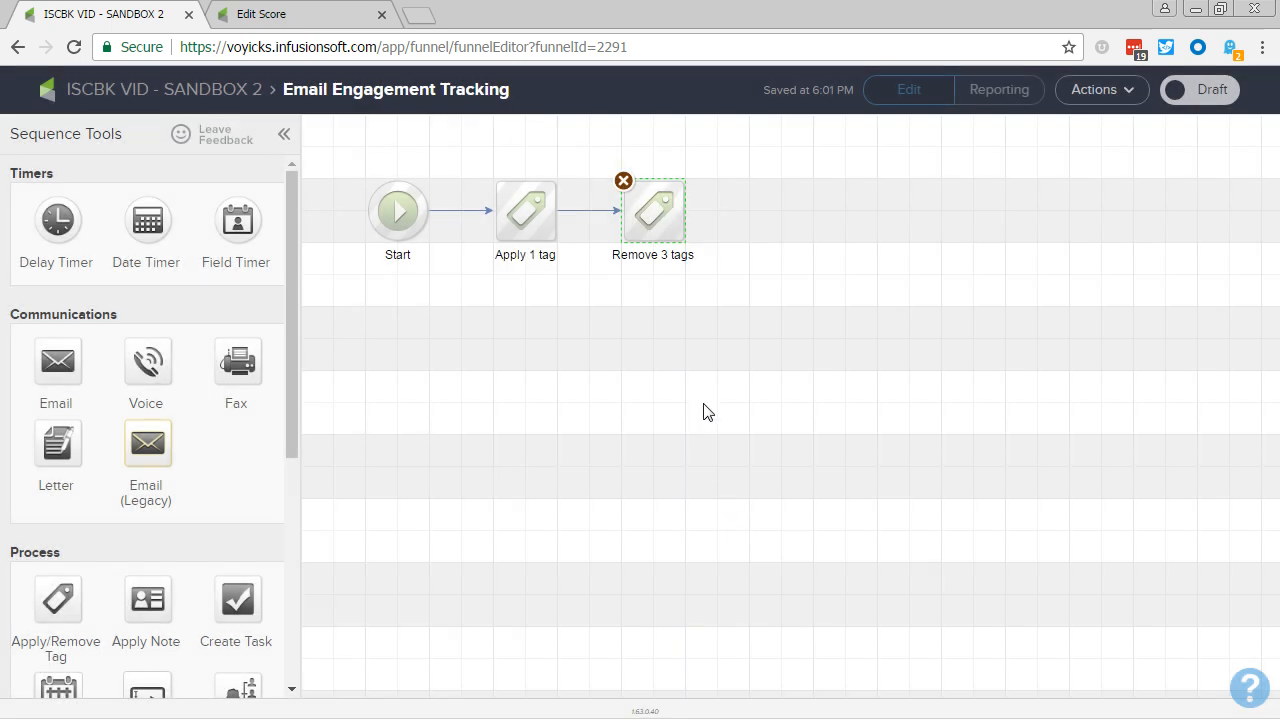
- Add a delay timer after the tag removal step that waits at least 30 days and runs on Any Day at 12:00 AM, and save it
{"action": "left_click_drag", "start_coordinate": [58, 220], "coordinate": [781, 209]}
{"action": "double_click", "coordinate": [780, 210]}
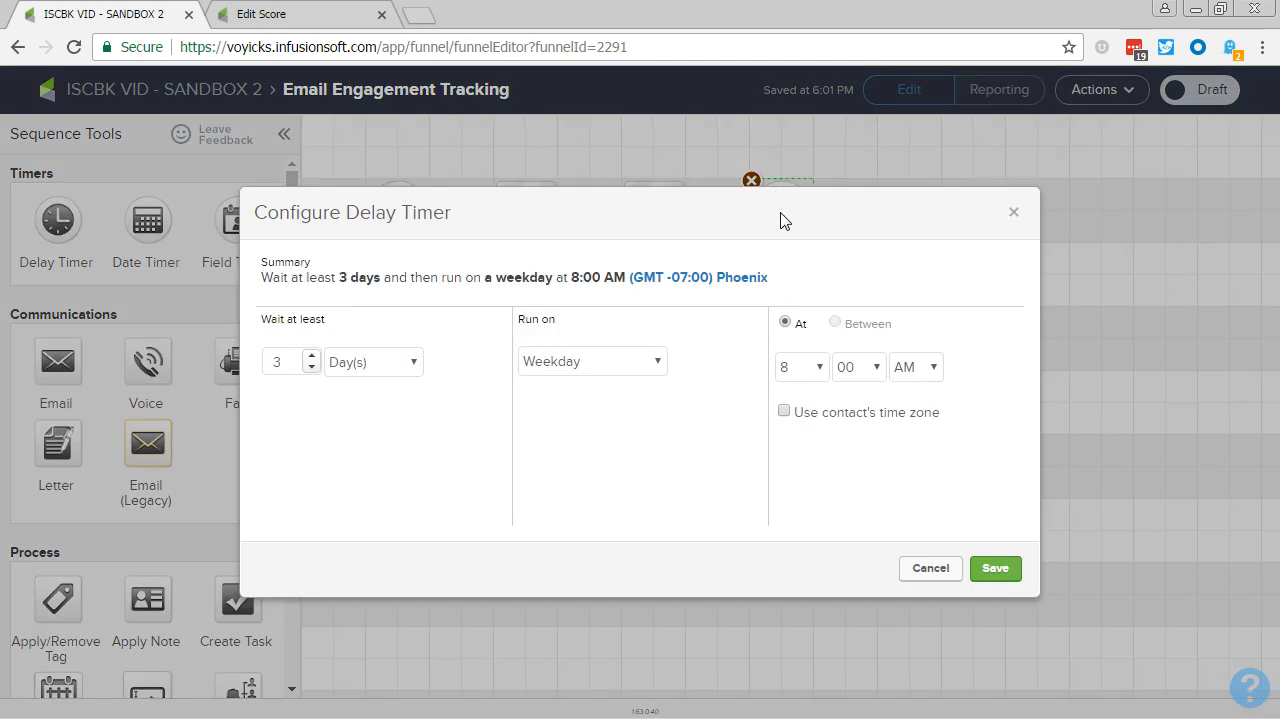
{"action": "left_click", "coordinate": [293, 360]}
{"action": "type", "text": "0"}
{"action": "left_click", "coordinate": [538, 369]}
{"action": "left_click", "coordinate": [538, 391]}
{"action": "left_click", "coordinate": [786, 370]}
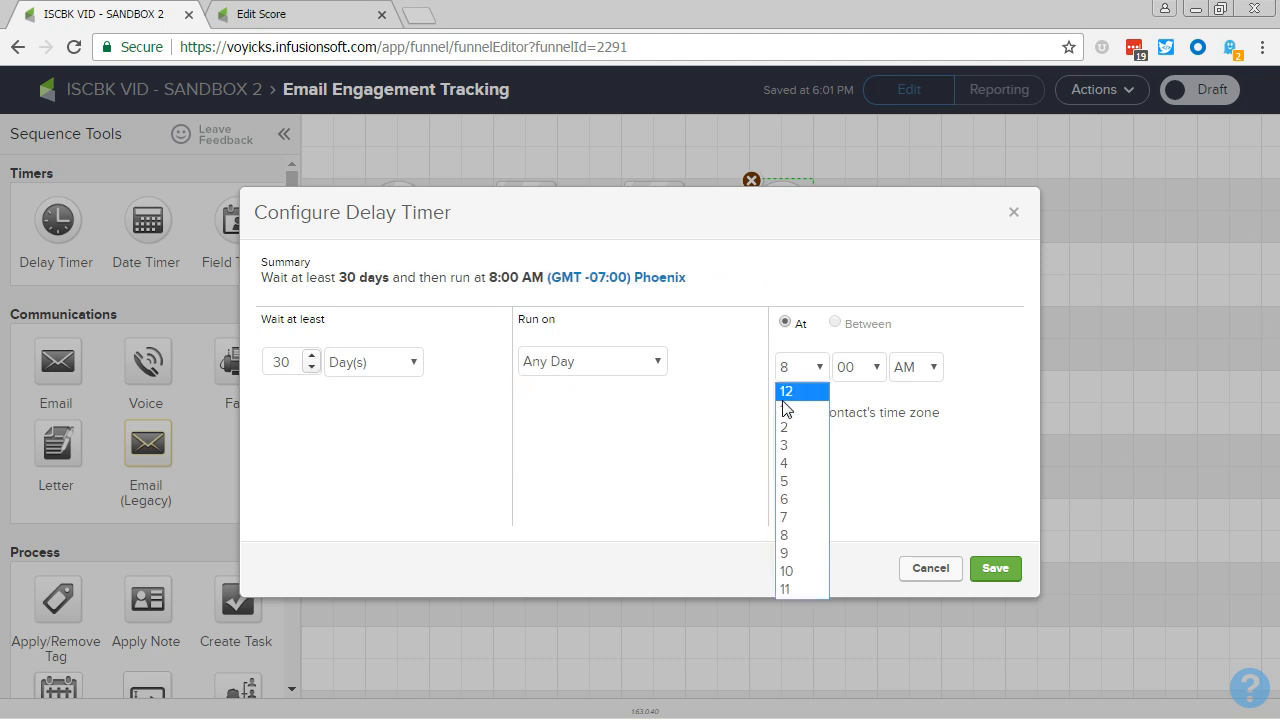
{"action": "left_click", "coordinate": [786, 391]}
{"action": "left_click", "coordinate": [988, 570]}
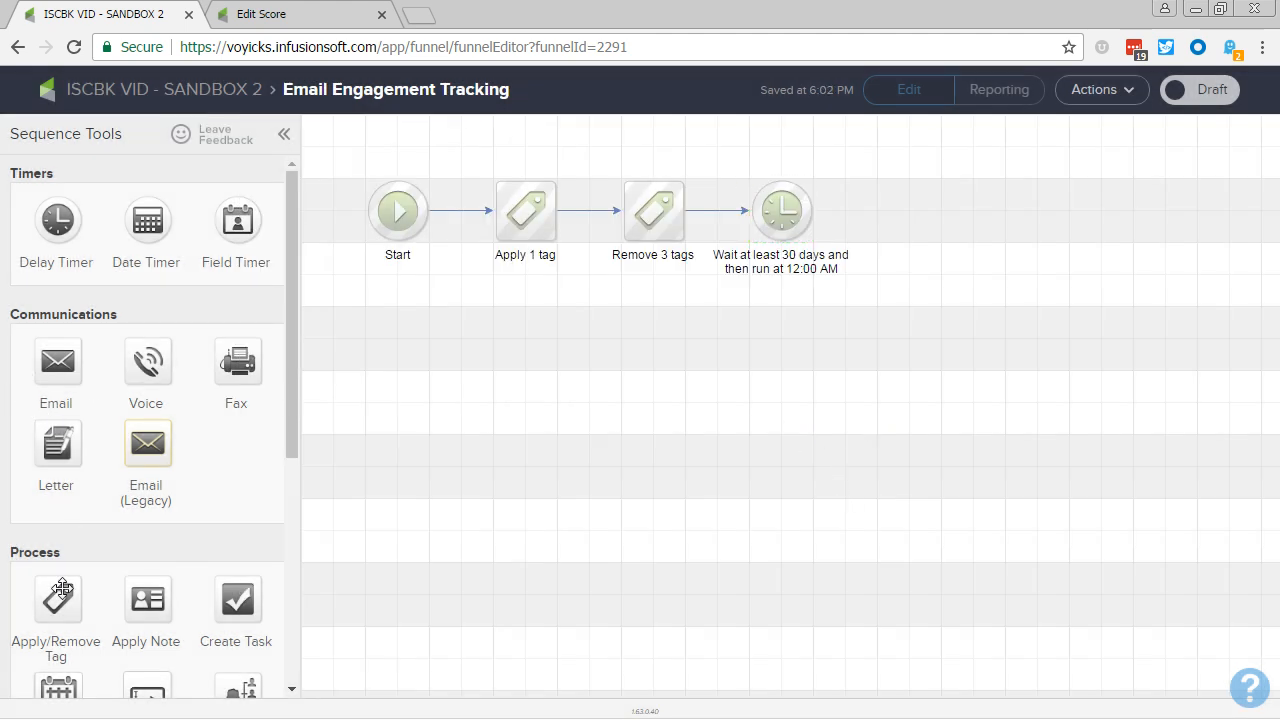
- Add a tag step after the delay timer that removes "Email Engagement -> Hot", and save it
{"action": "left_click_drag", "start_coordinate": [58, 598], "coordinate": [906, 212]}
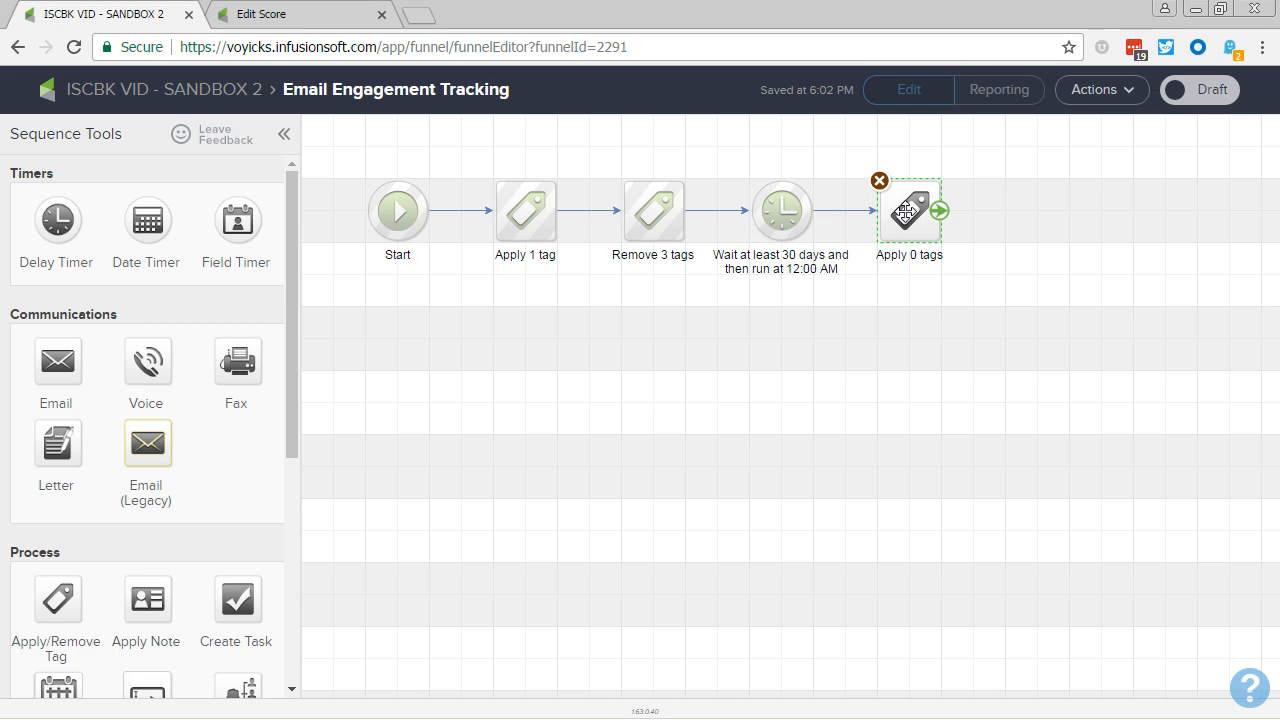
{"action": "double_click", "coordinate": [905, 211]}
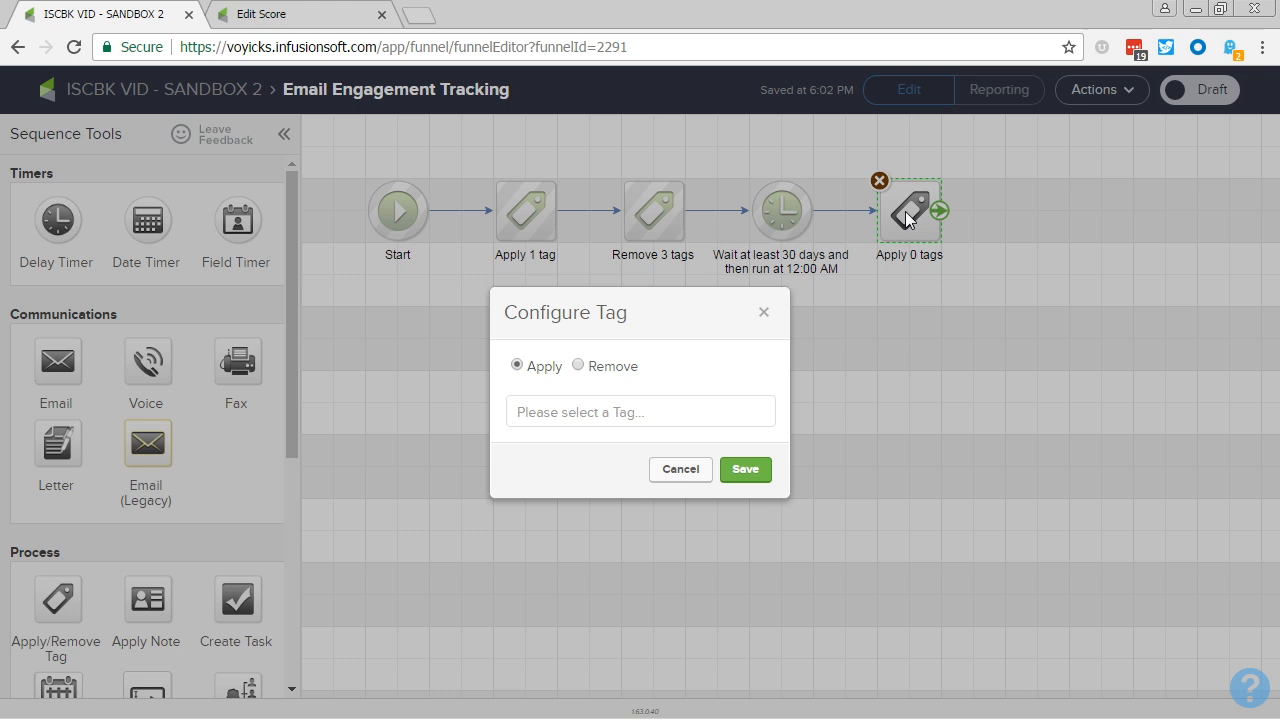
{"action": "left_click", "coordinate": [577, 365]}
{"action": "left_click", "coordinate": [578, 411]}
{"action": "type", "text": "hot"}
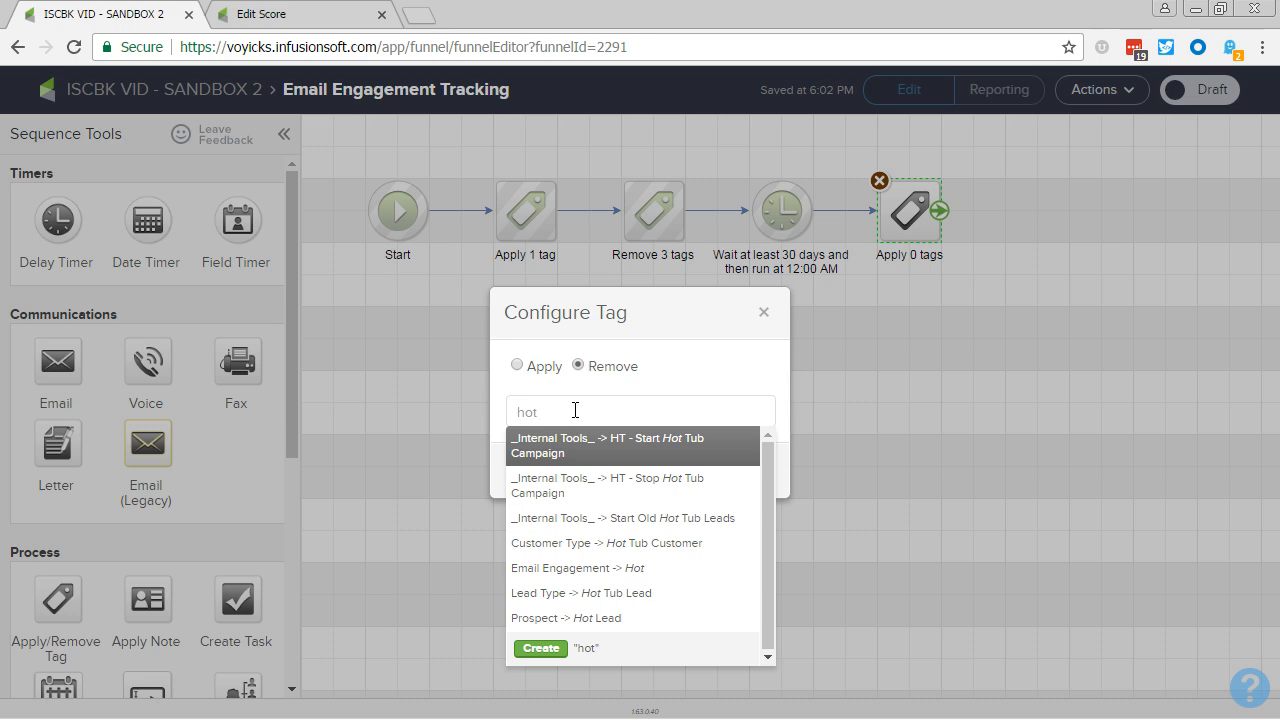
{"action": "left_click", "coordinate": [578, 568]}
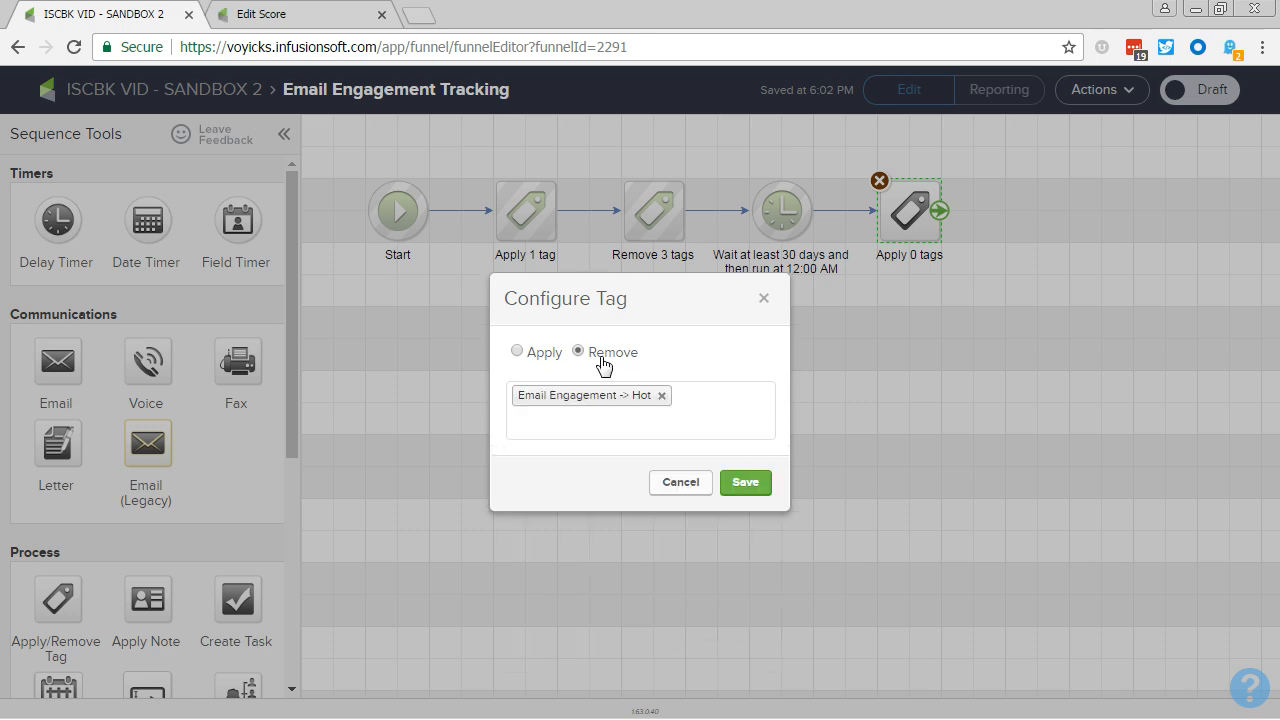
{"action": "left_click", "coordinate": [748, 484]}
- Add a tag step at the end of the sequence that applies "Email Engagement -> Warm", and save it
{"action": "left_click_drag", "start_coordinate": [58, 598], "coordinate": [1028, 210]}
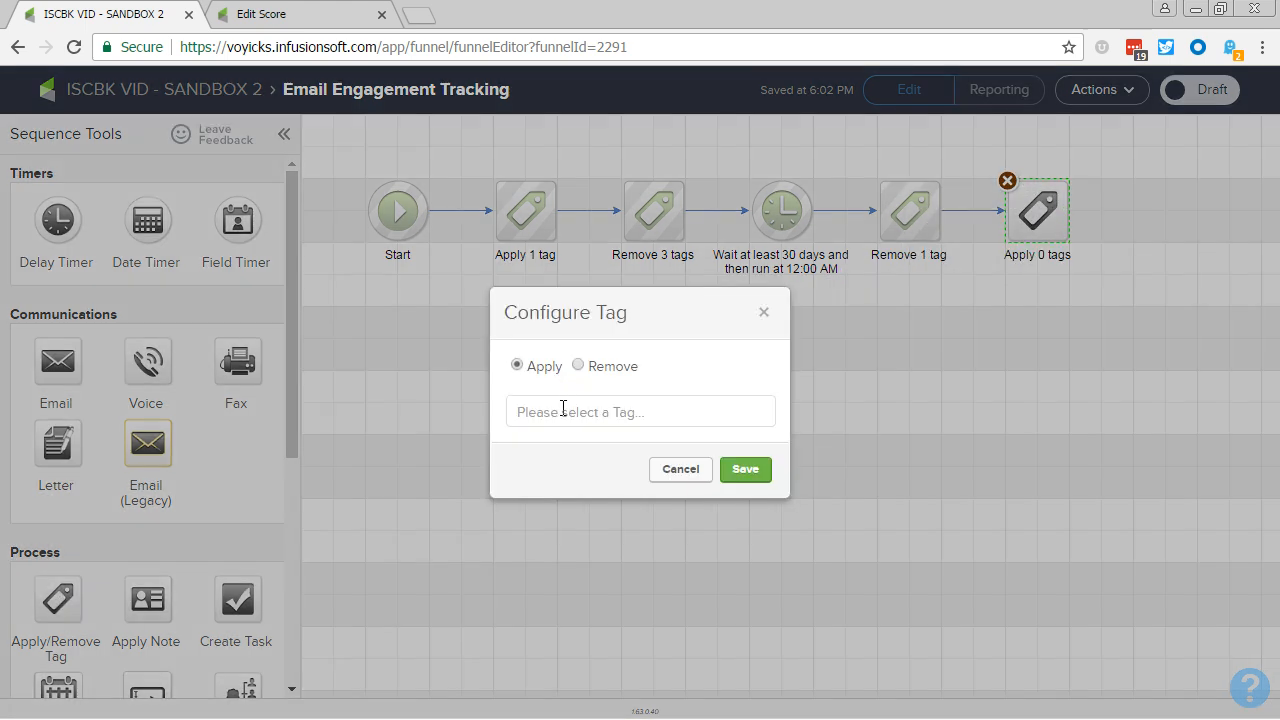
{"action": "left_click", "coordinate": [563, 408]}
{"action": "type", "text": "warm"}
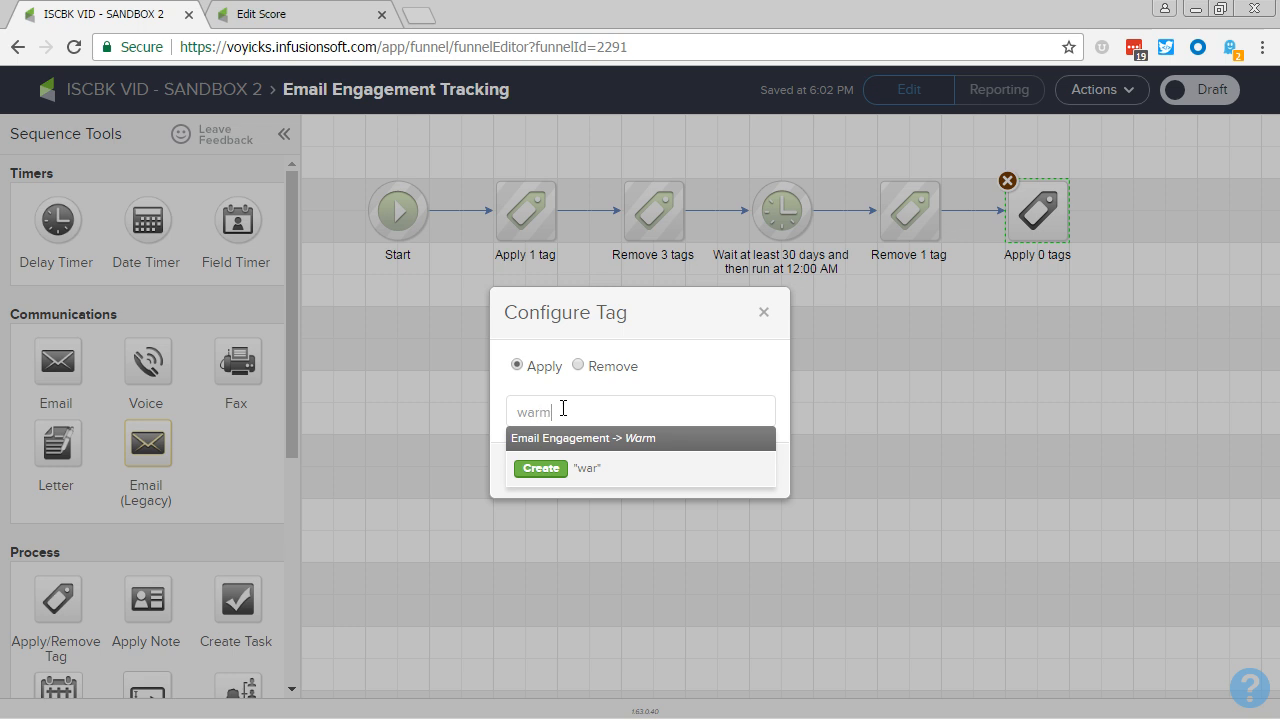
{"action": "key", "text": "Return"}
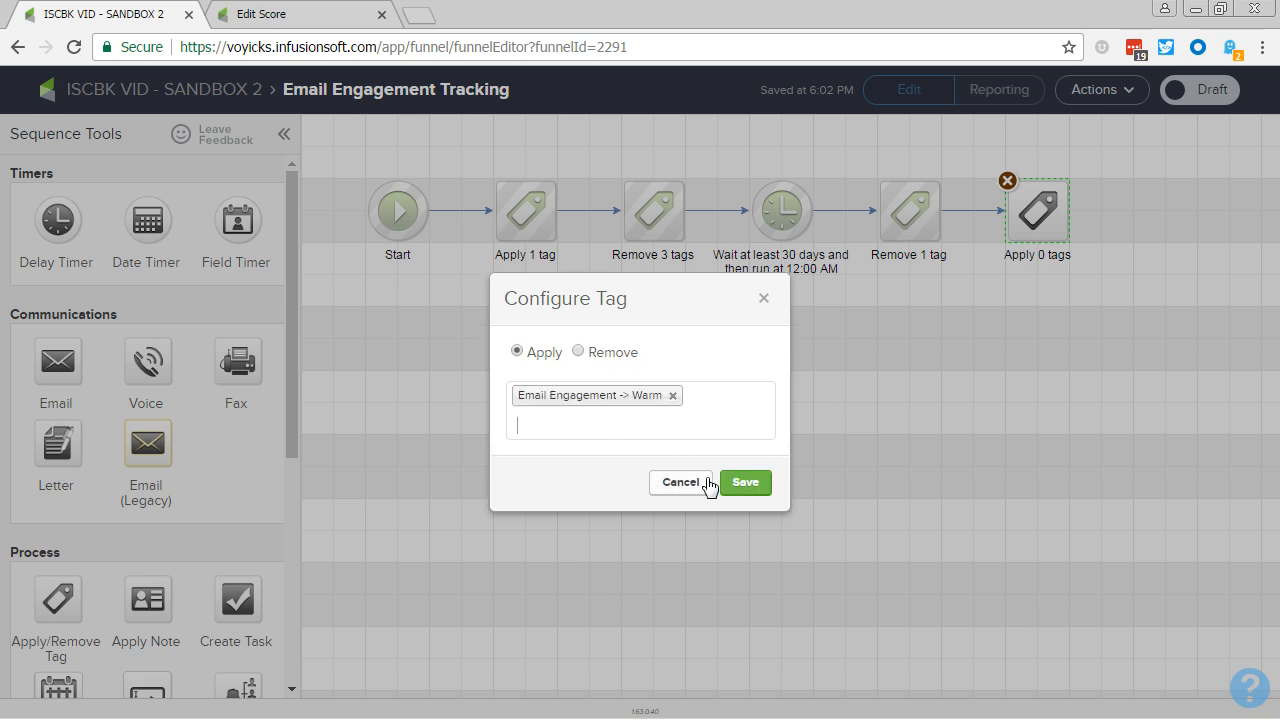
{"action": "left_click", "coordinate": [760, 484]}
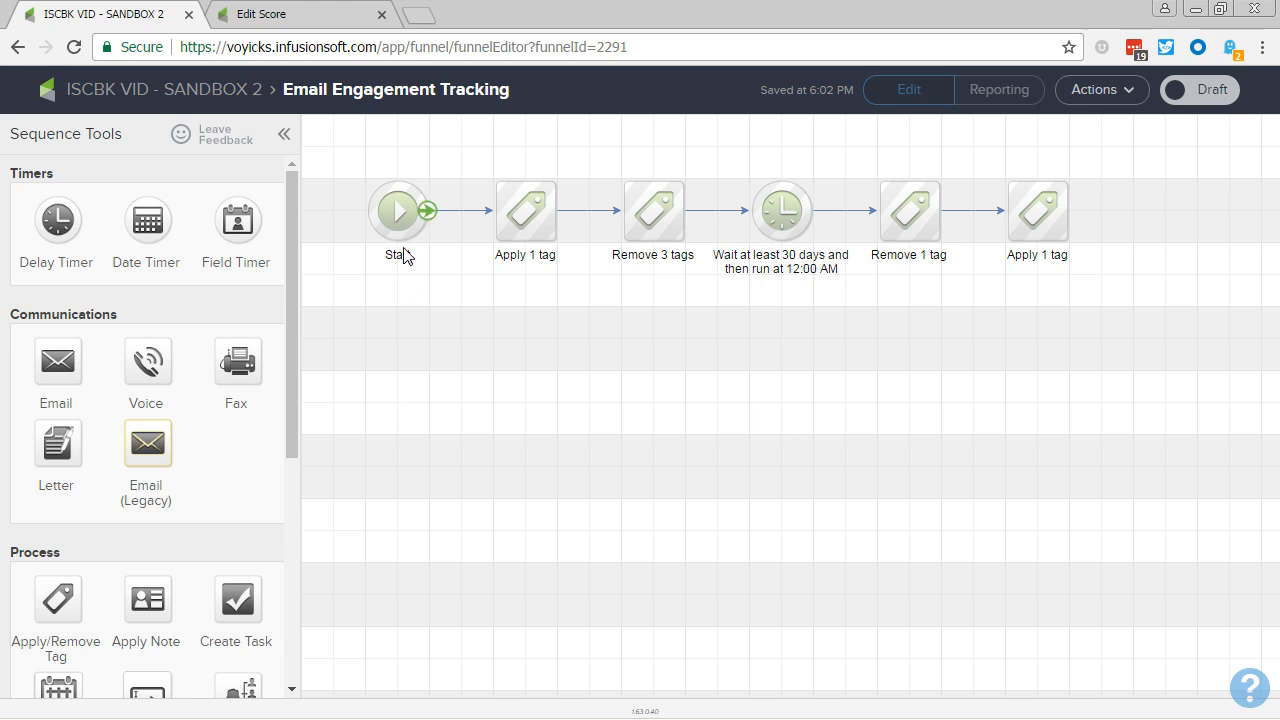
{"action": "left_click_drag", "start_coordinate": [341, 143], "coordinate": [580, 291]}
{"action": "left_click_drag", "start_coordinate": [702, 146], "coordinate": [1066, 305]}
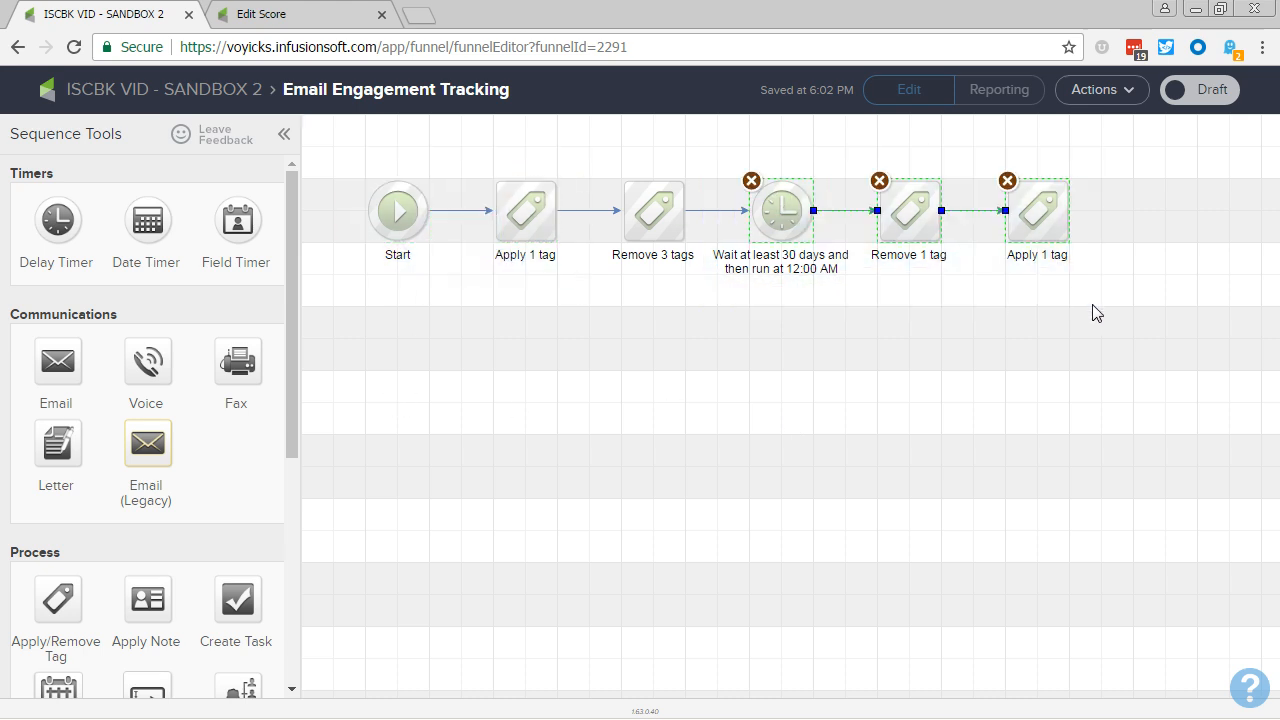
{"action": "left_click", "coordinate": [985, 335]}
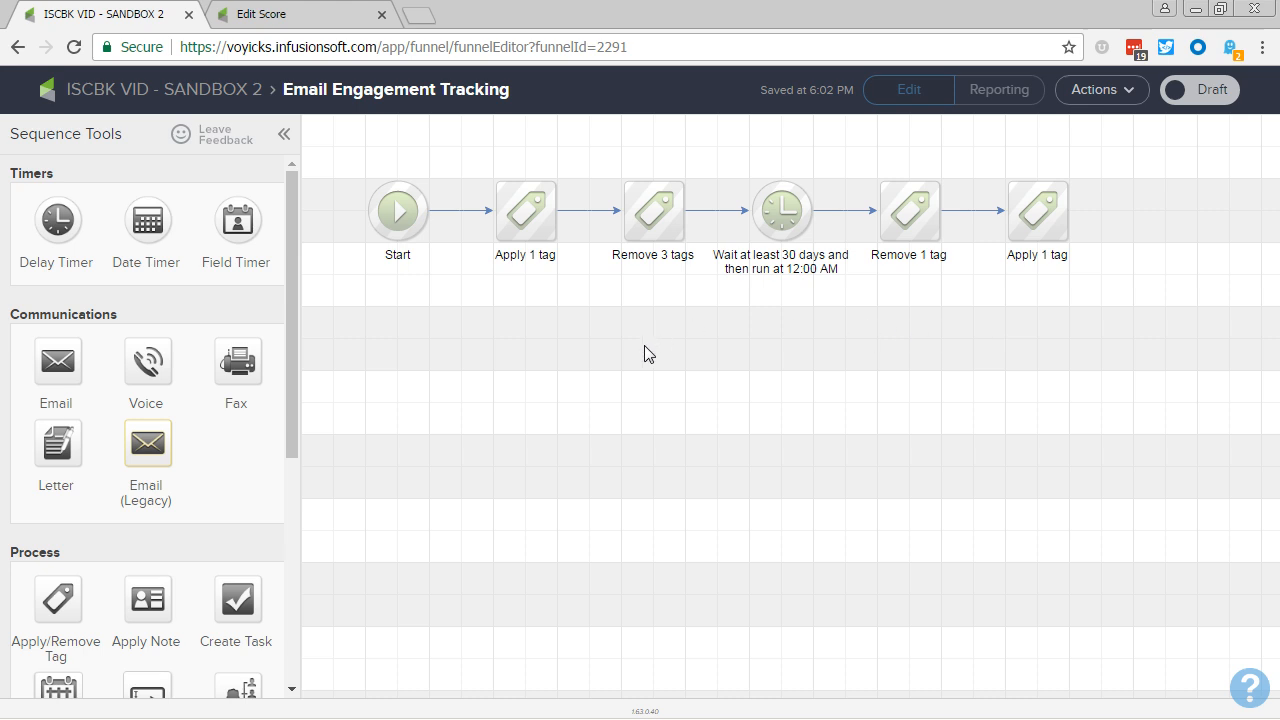
- Add a note reading "Tag as Hot and reset other tags", reduce its height and place it beneath the first two tag steps
{"action": "scroll", "coordinate": [210, 565], "scroll_direction": "down", "scroll_amount": 4}
{"action": "left_click_drag", "start_coordinate": [146, 647], "coordinate": [562, 300]}
{"action": "type", "text": "Tag as "}
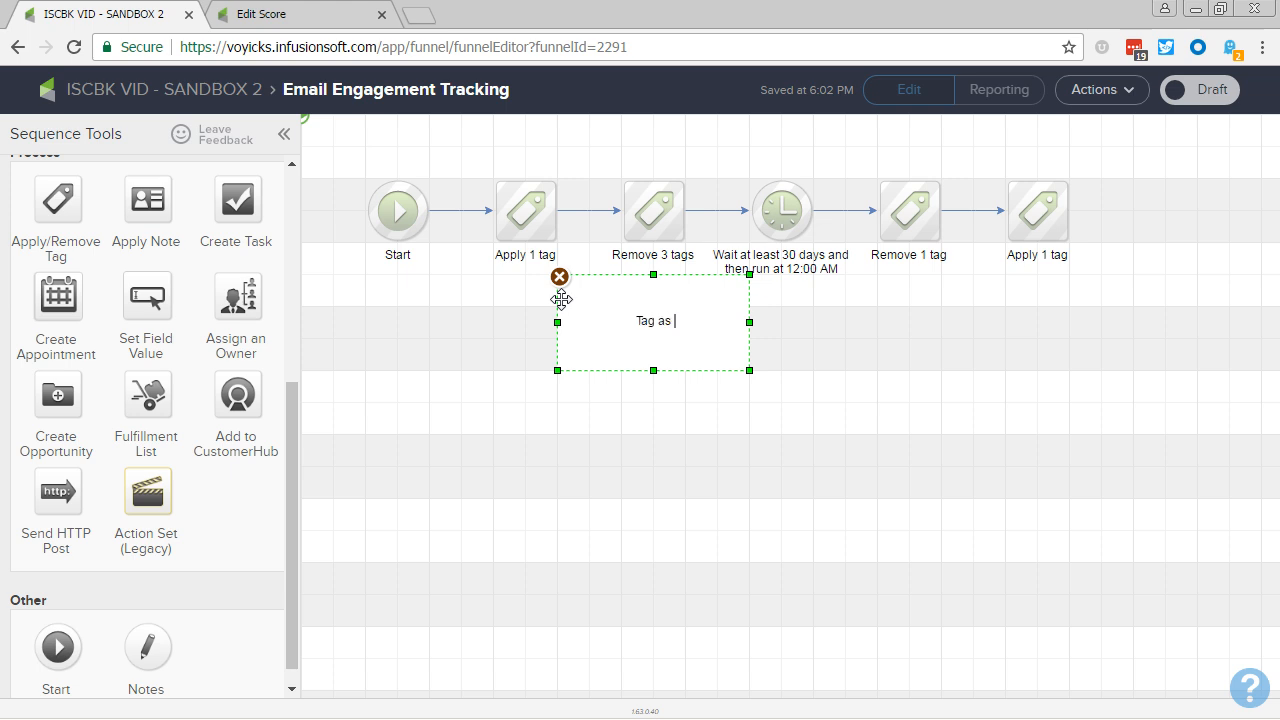
{"action": "type", "text": "Hot and reset other tags"}
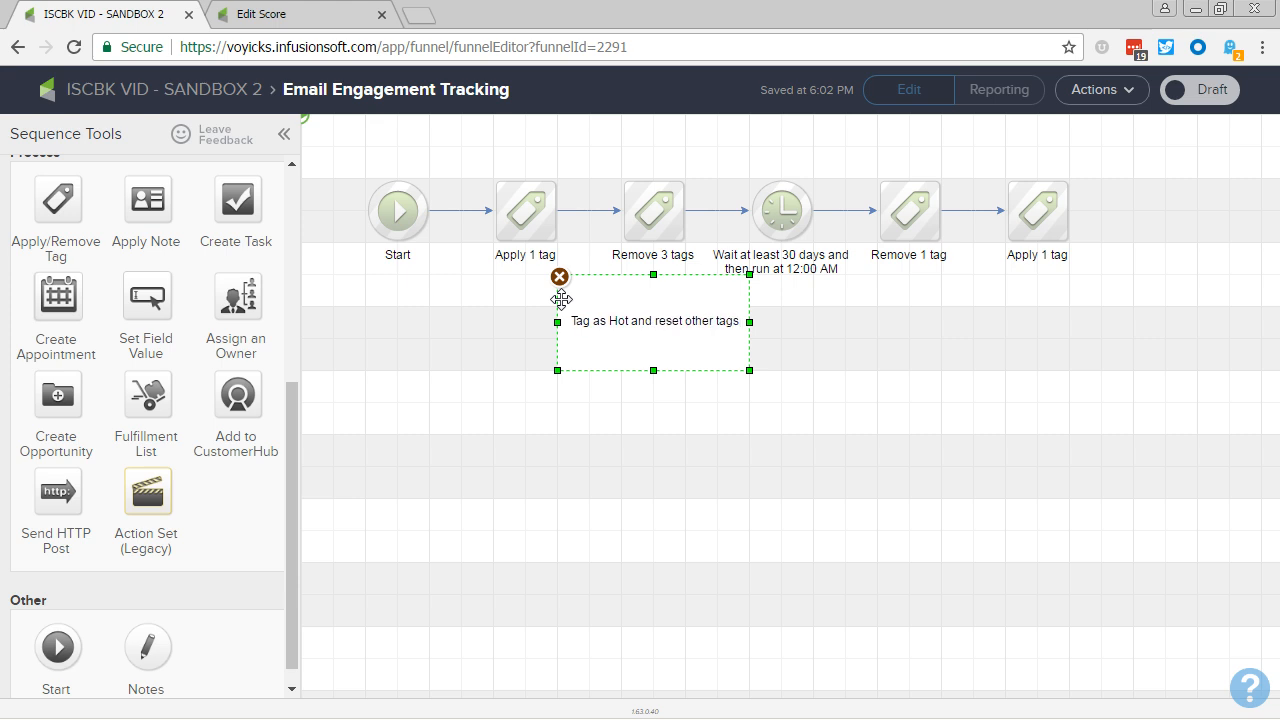
{"action": "left_click", "coordinate": [646, 445]}
{"action": "left_click", "coordinate": [666, 321]}
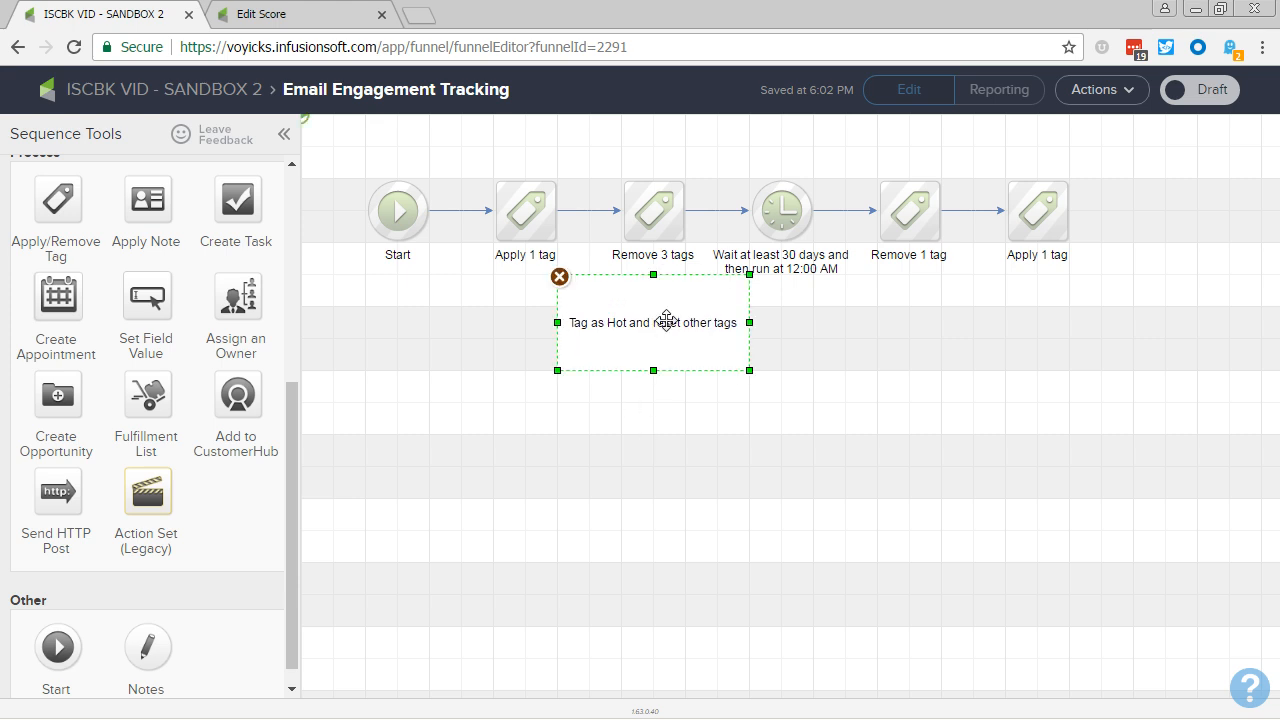
{"action": "left_click_drag", "start_coordinate": [653, 276], "coordinate": [614, 306]}
- Add a note reading "Tag as Warm, remove Hot" beneath the two tag steps that follow the delay timer
{"action": "left_click_drag", "start_coordinate": [997, 335], "coordinate": [994, 309]}
{"action": "double_click", "coordinate": [994, 309]}
{"action": "type", "text": "Tag as"}
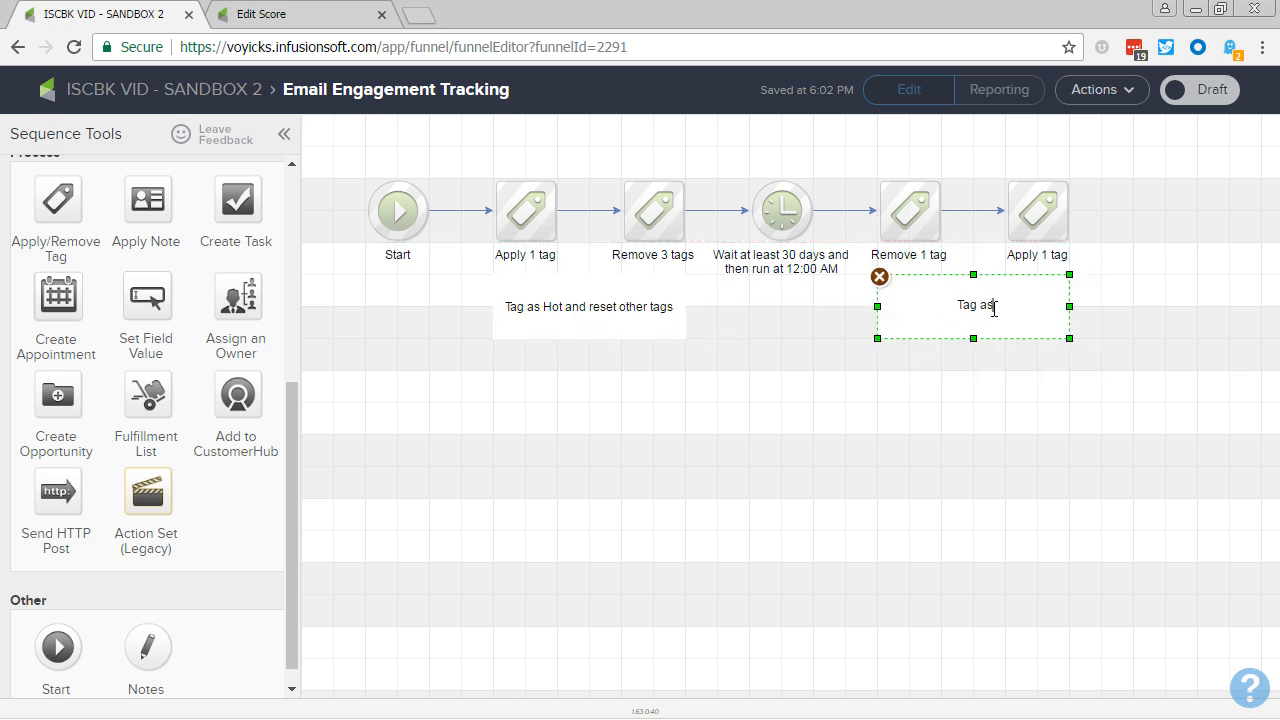
{"action": "type", "text": " Warm, remove Ho"}
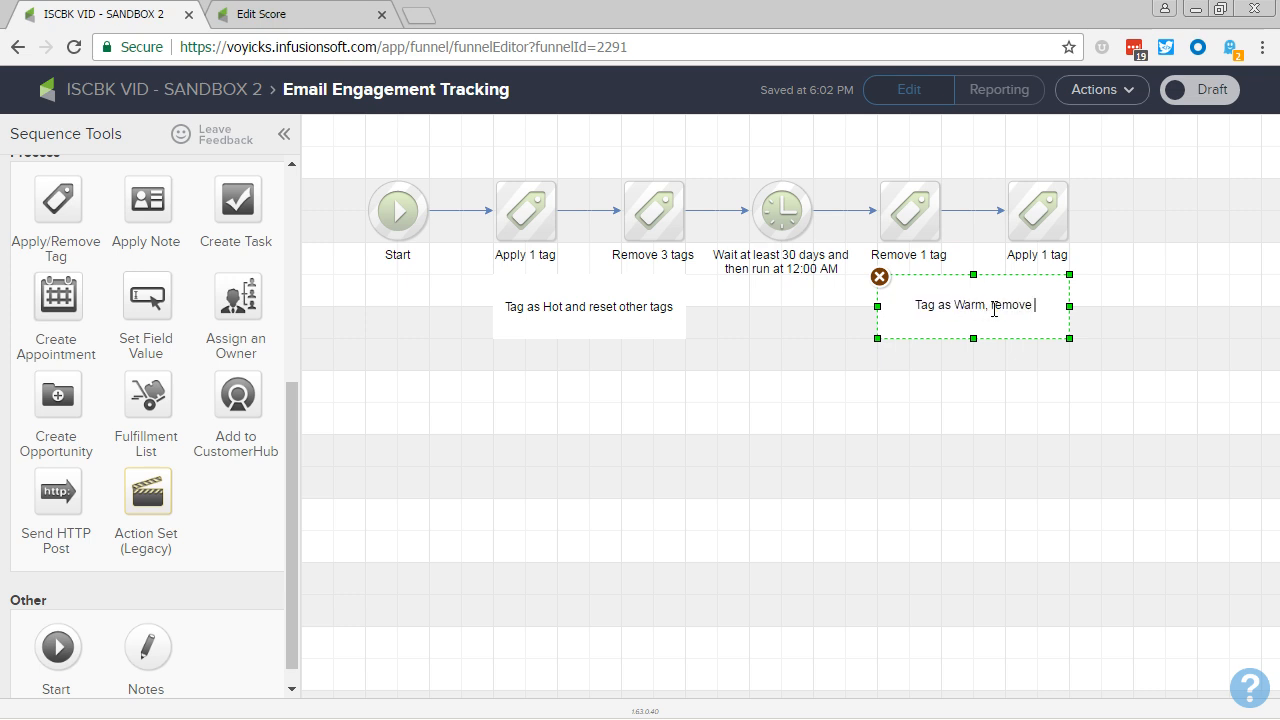
{"action": "left_click", "coordinate": [968, 372]}
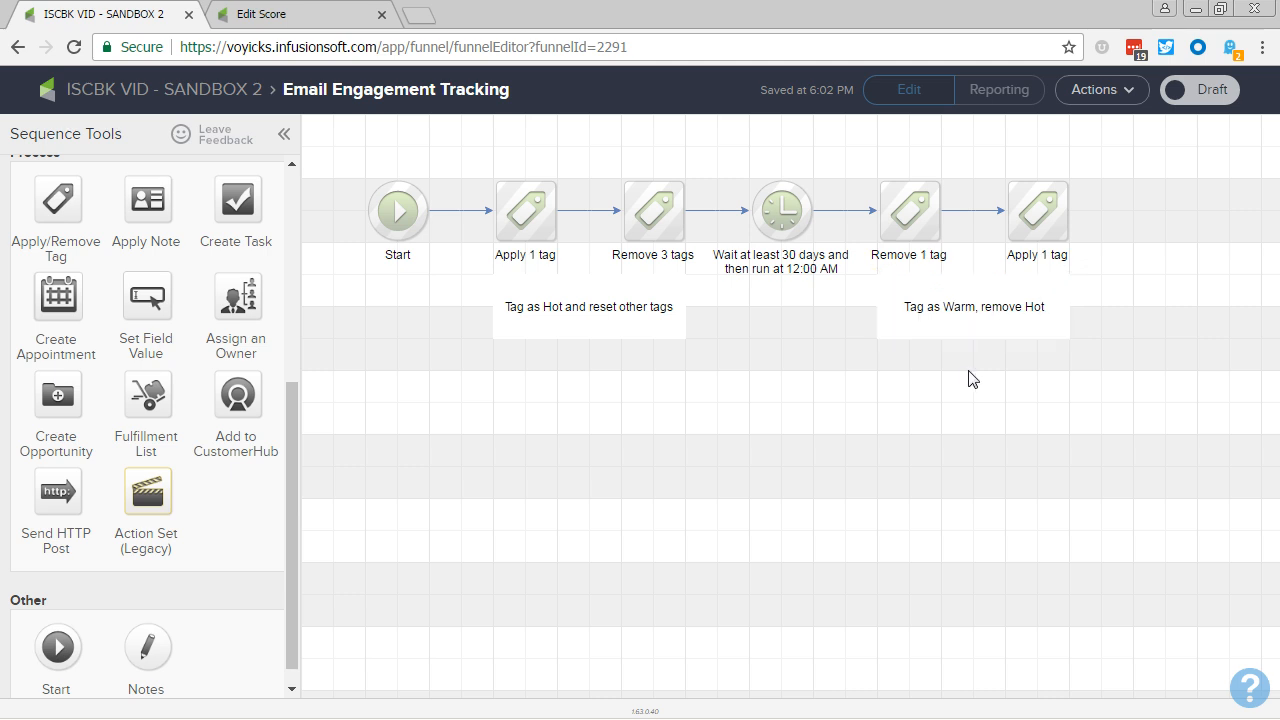
- Duplicate the delay timer, its two following tag steps and their note, and place the copies in line after the last tag step
{"action": "left_click_drag", "start_coordinate": [1020, 391], "coordinate": [597, 437]}
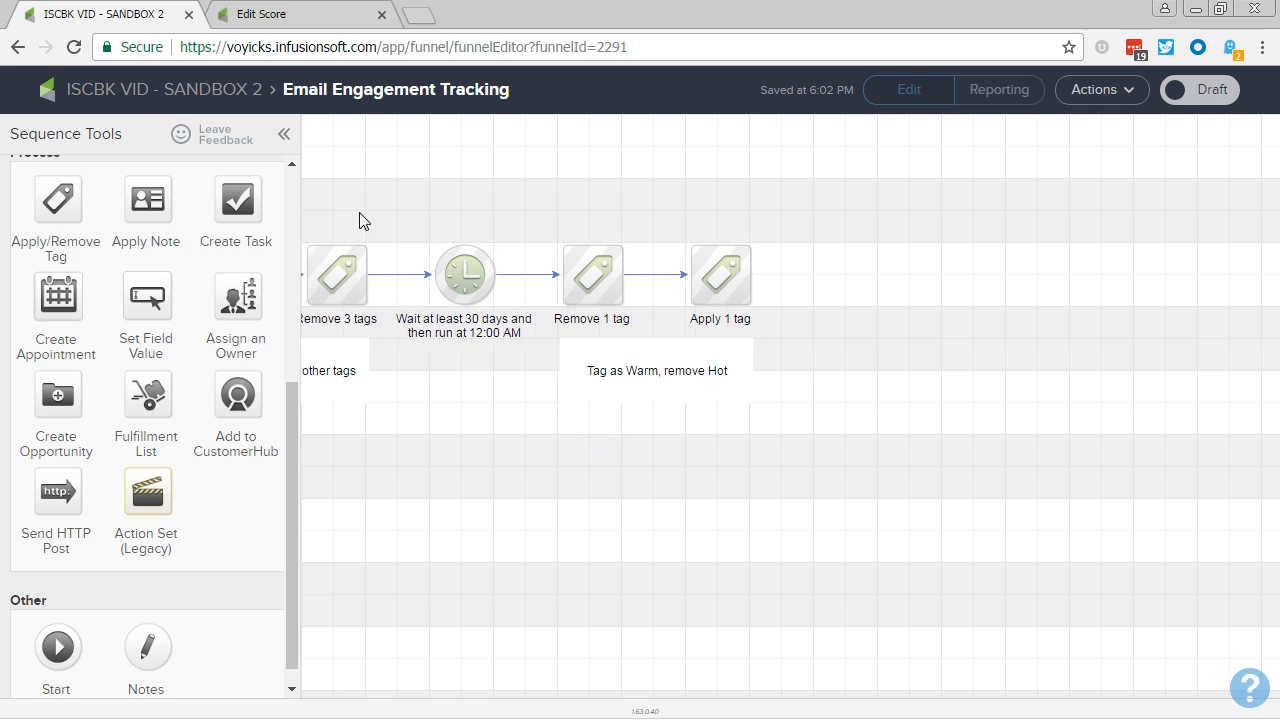
{"action": "left_click_drag", "start_coordinate": [383, 221], "coordinate": [842, 436]}
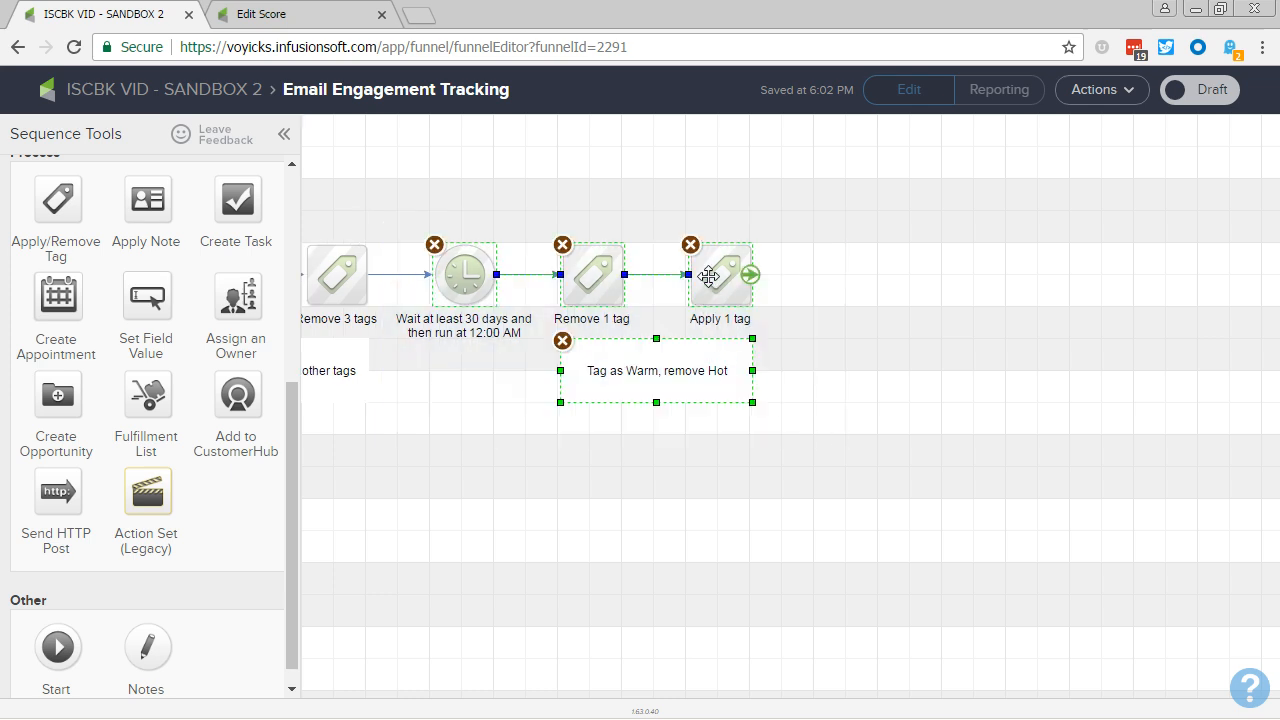
{"action": "right_click", "coordinate": [711, 281]}
{"action": "left_click", "coordinate": [753, 294]}
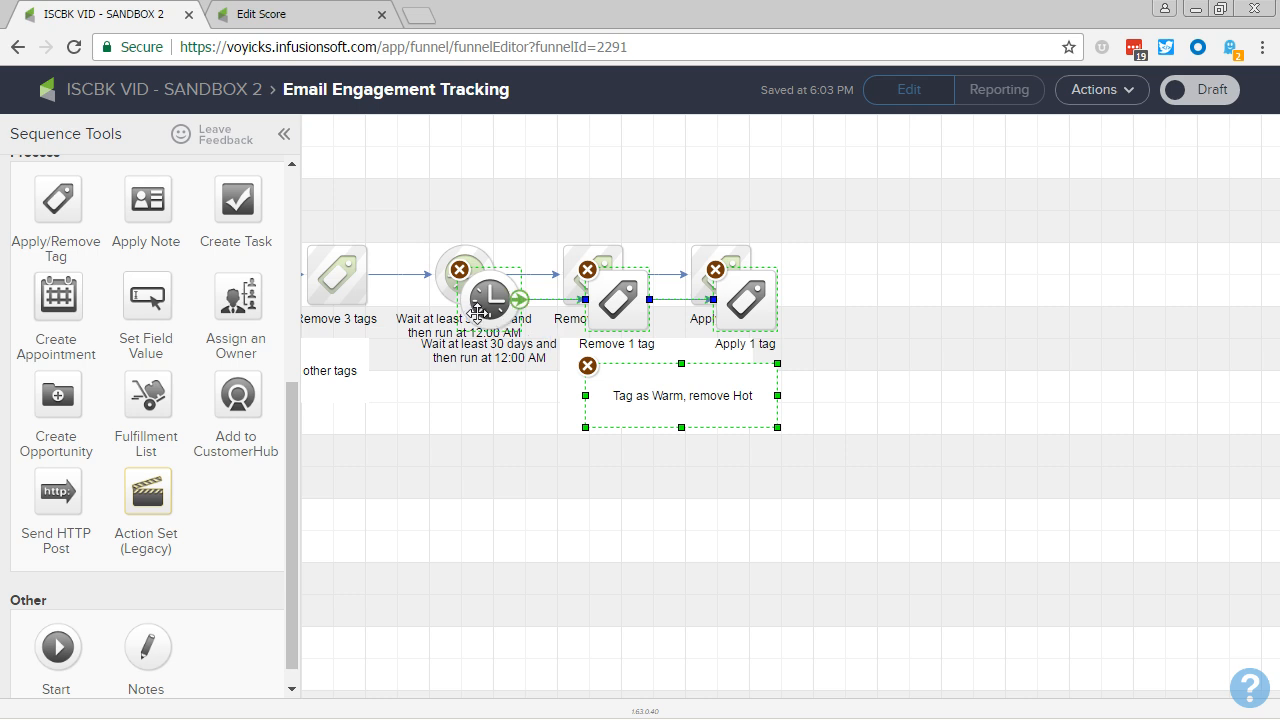
{"action": "left_click", "coordinate": [858, 291]}
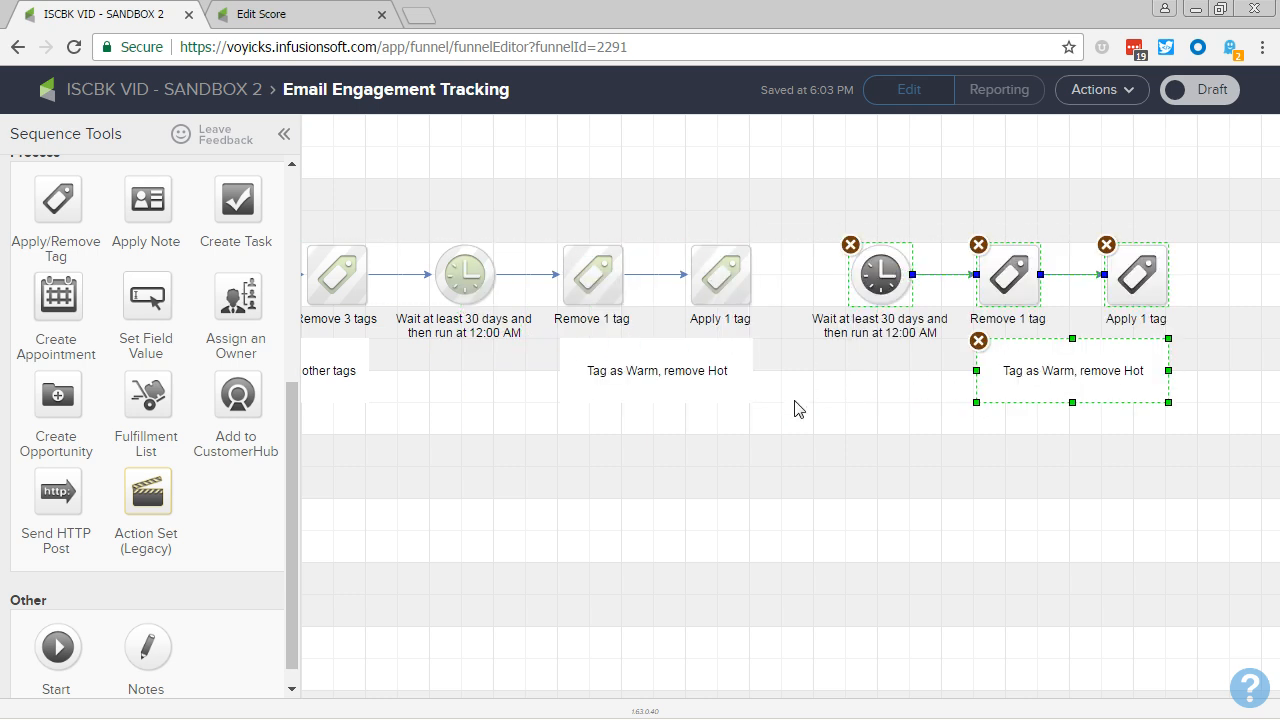
{"action": "left_click", "coordinate": [846, 363]}
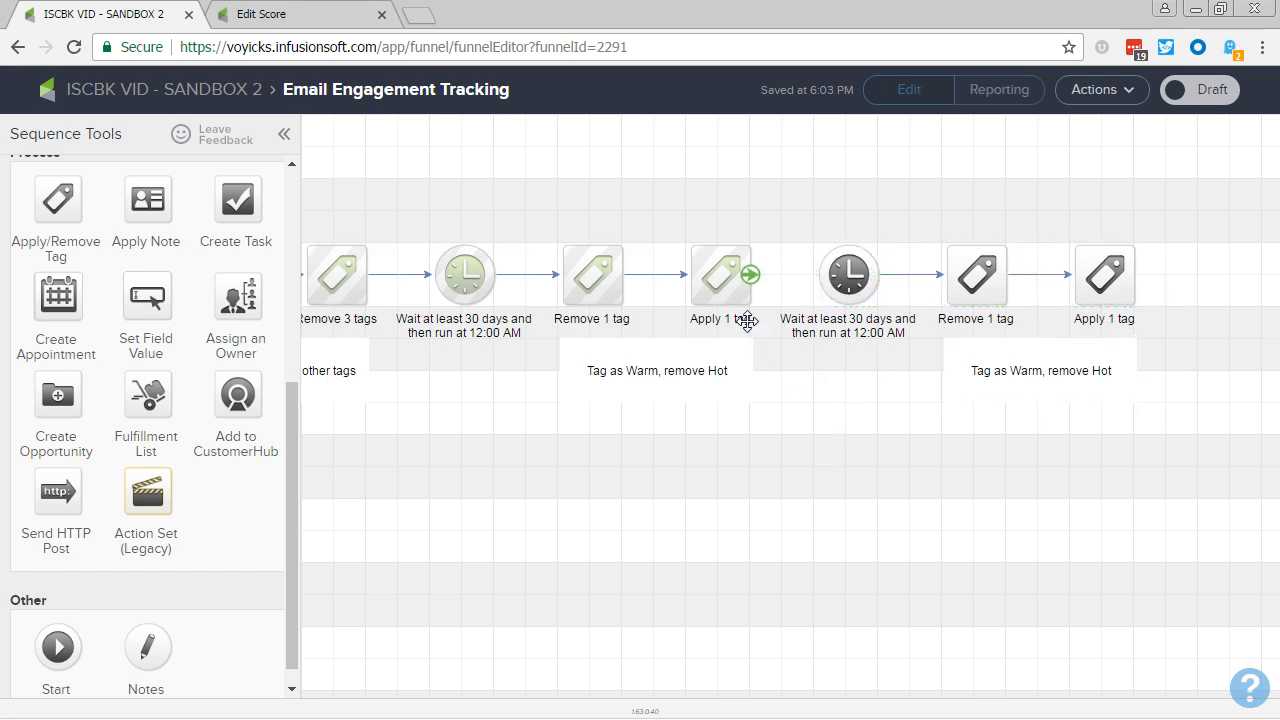
- Connect the step that applies the Warm tag to the copied delay timer, and save that timer with its 30-day, 12:00 AM settings
{"action": "left_click_drag", "start_coordinate": [748, 277], "coordinate": [848, 273]}
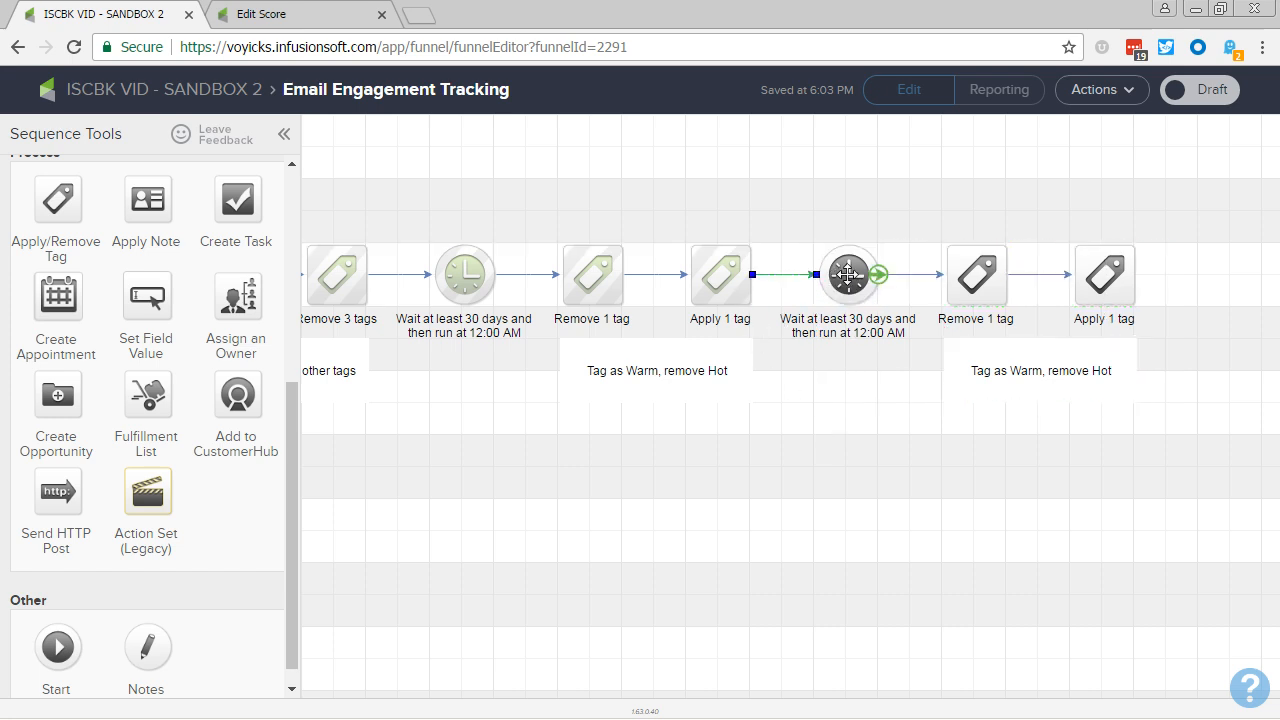
{"action": "double_click", "coordinate": [848, 274]}
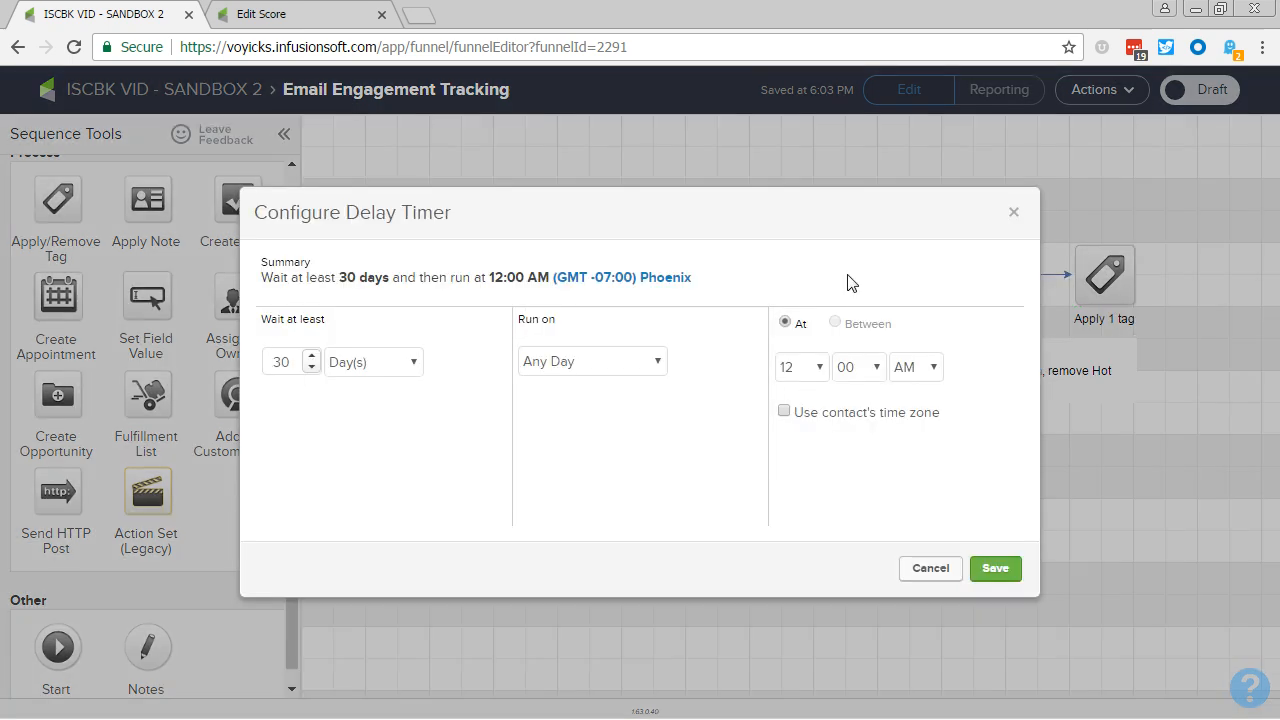
{"action": "left_click", "coordinate": [988, 568]}
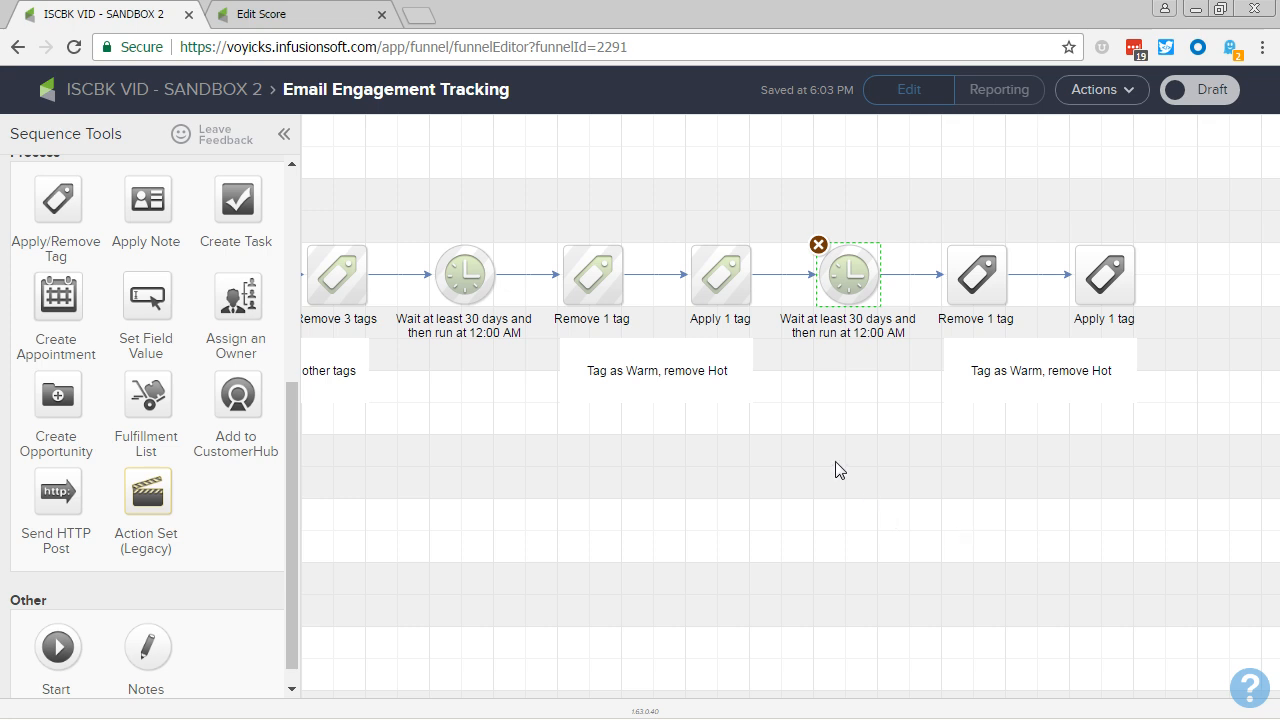
- Configure the copied remove-tag step to remove the Email Engagement -> Warm tag and save it
{"action": "double_click", "coordinate": [970, 280]}
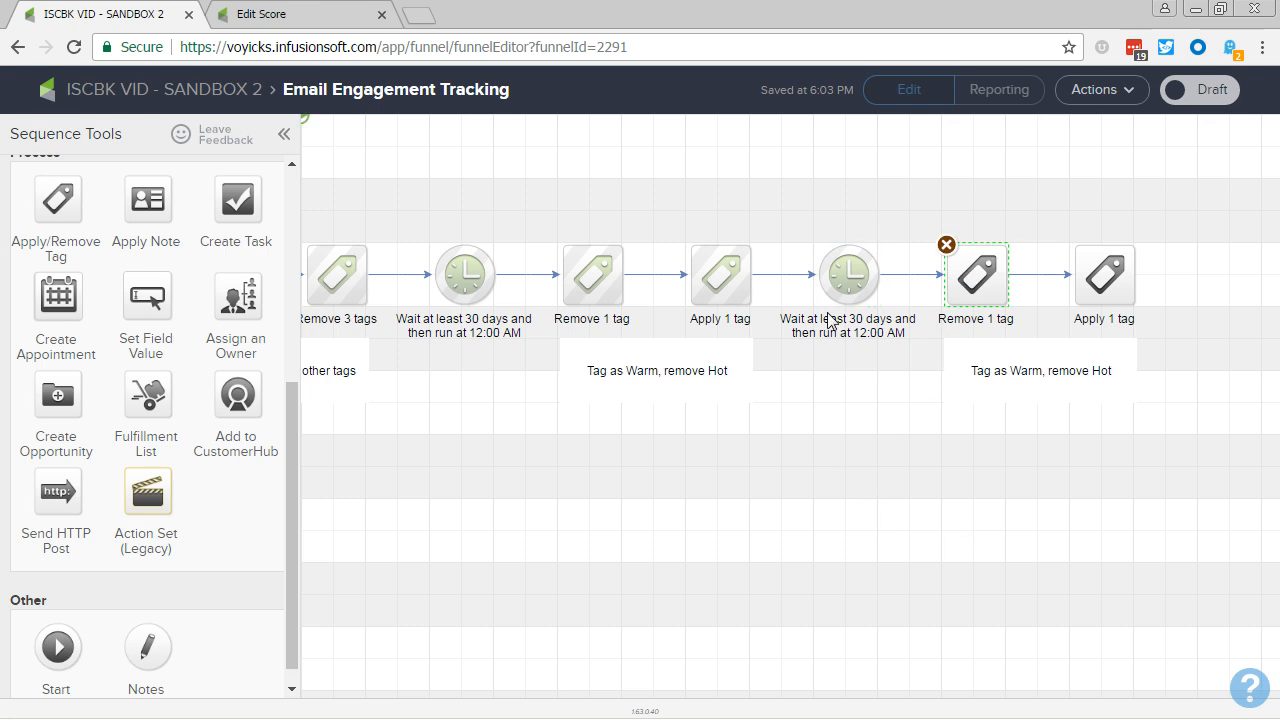
{"action": "left_click", "coordinate": [662, 397]}
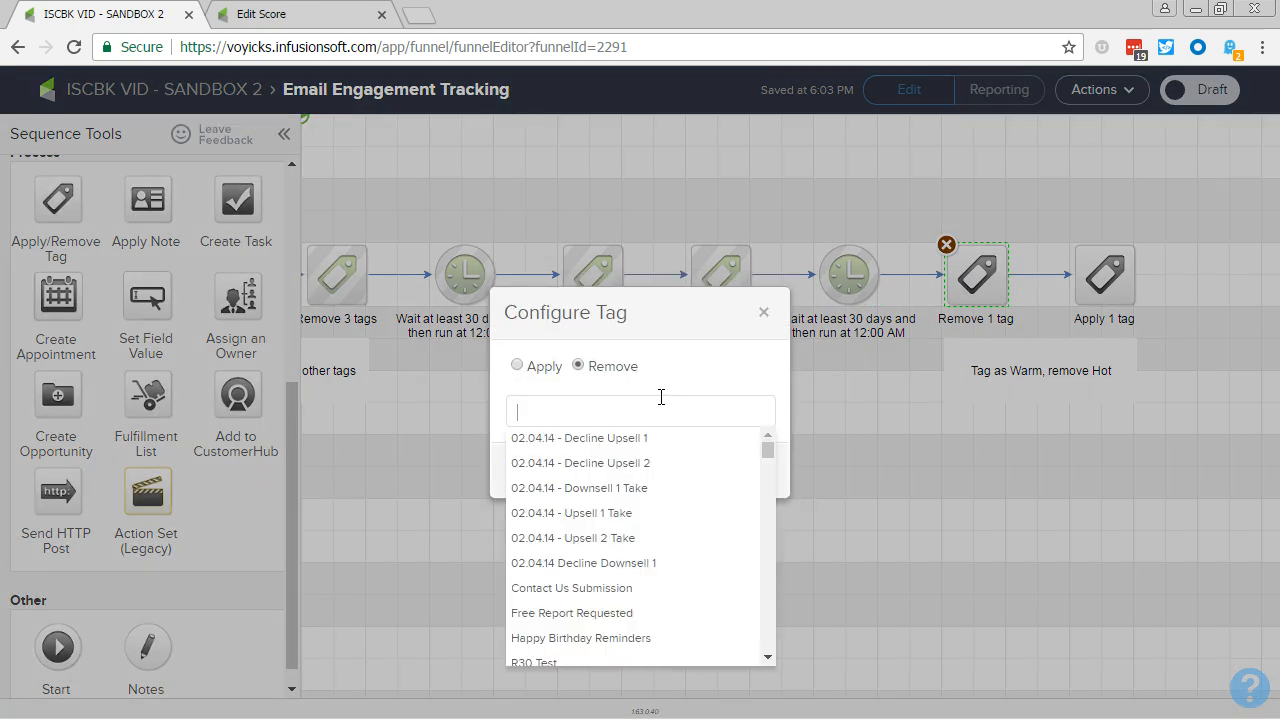
{"action": "type", "text": "warm"}
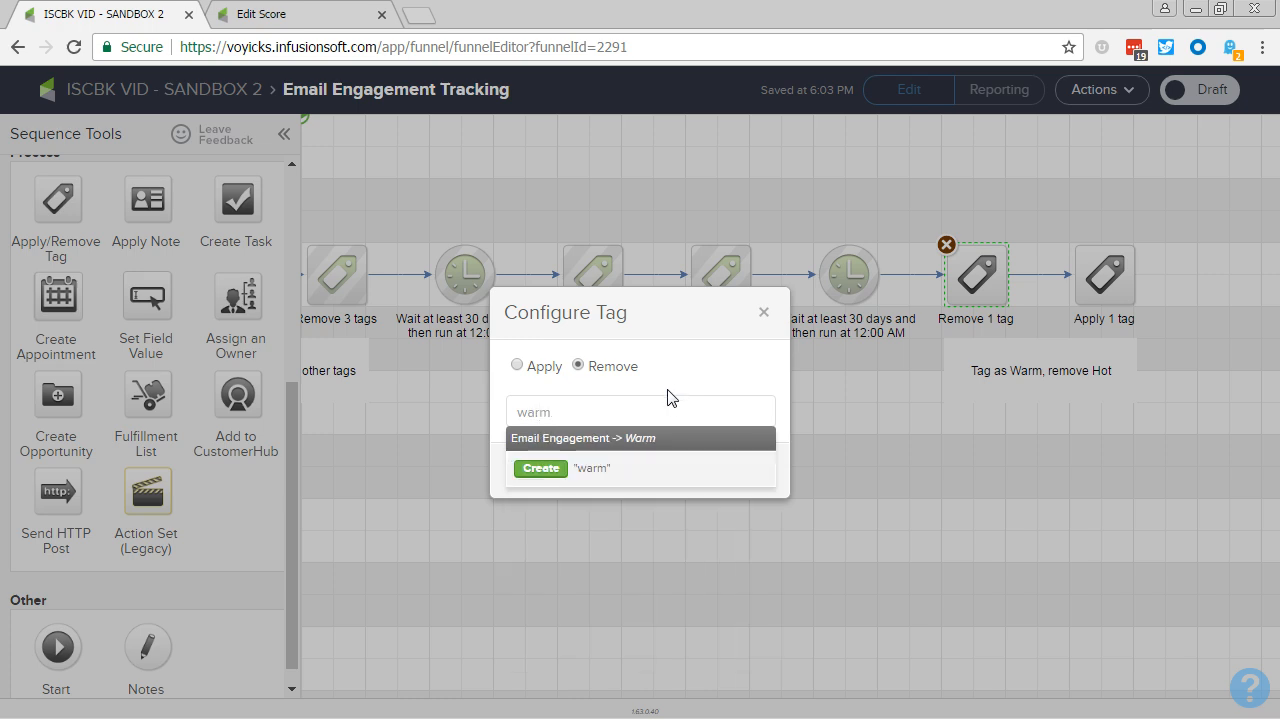
{"action": "left_click", "coordinate": [629, 450]}
{"action": "left_click", "coordinate": [743, 482]}
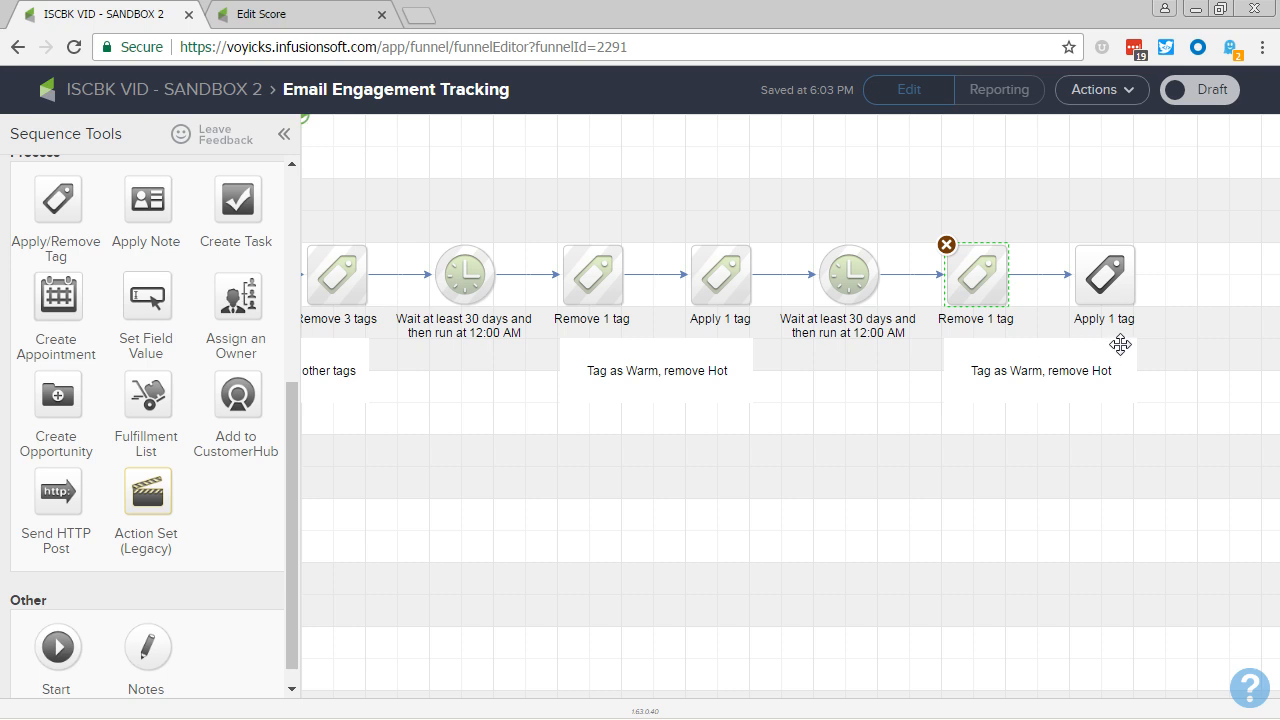
- Replace the Warm tag in the last apply-tag step with Email Engagement -> Cold and save it
{"action": "double_click", "coordinate": [1106, 275]}
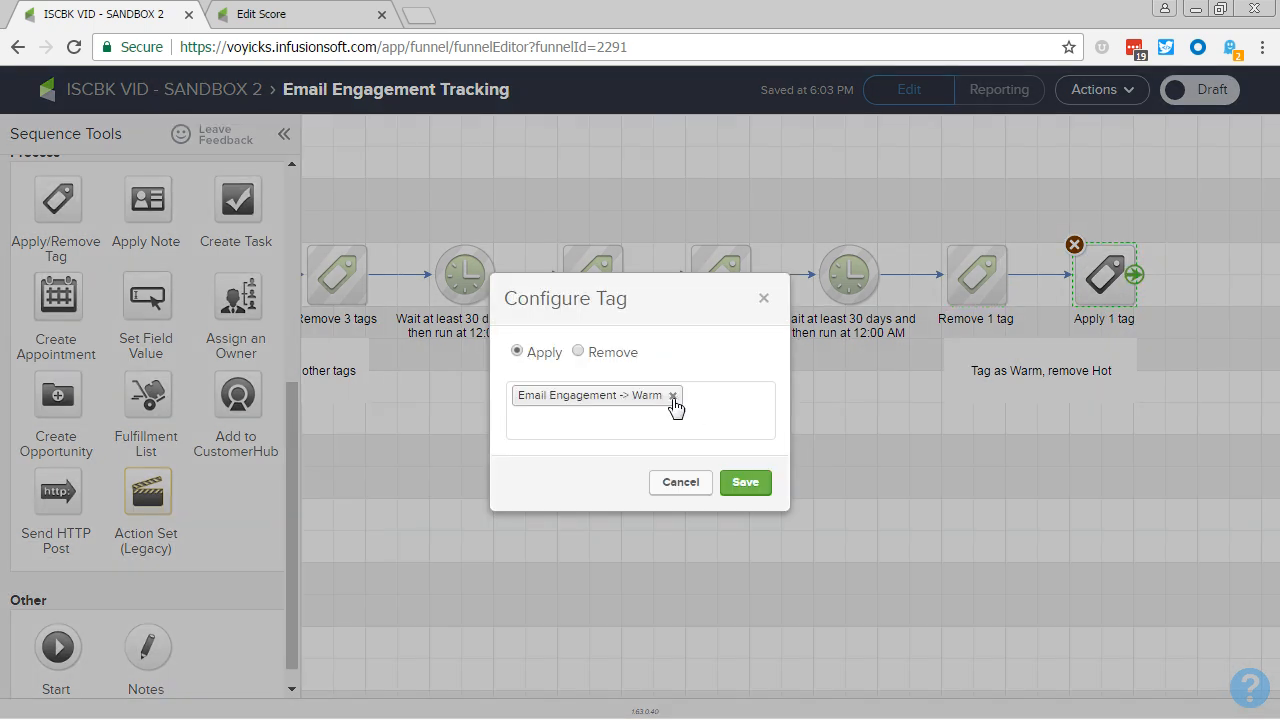
{"action": "left_click", "coordinate": [673, 401]}
{"action": "left_click", "coordinate": [674, 396]}
{"action": "type", "text": "c"}
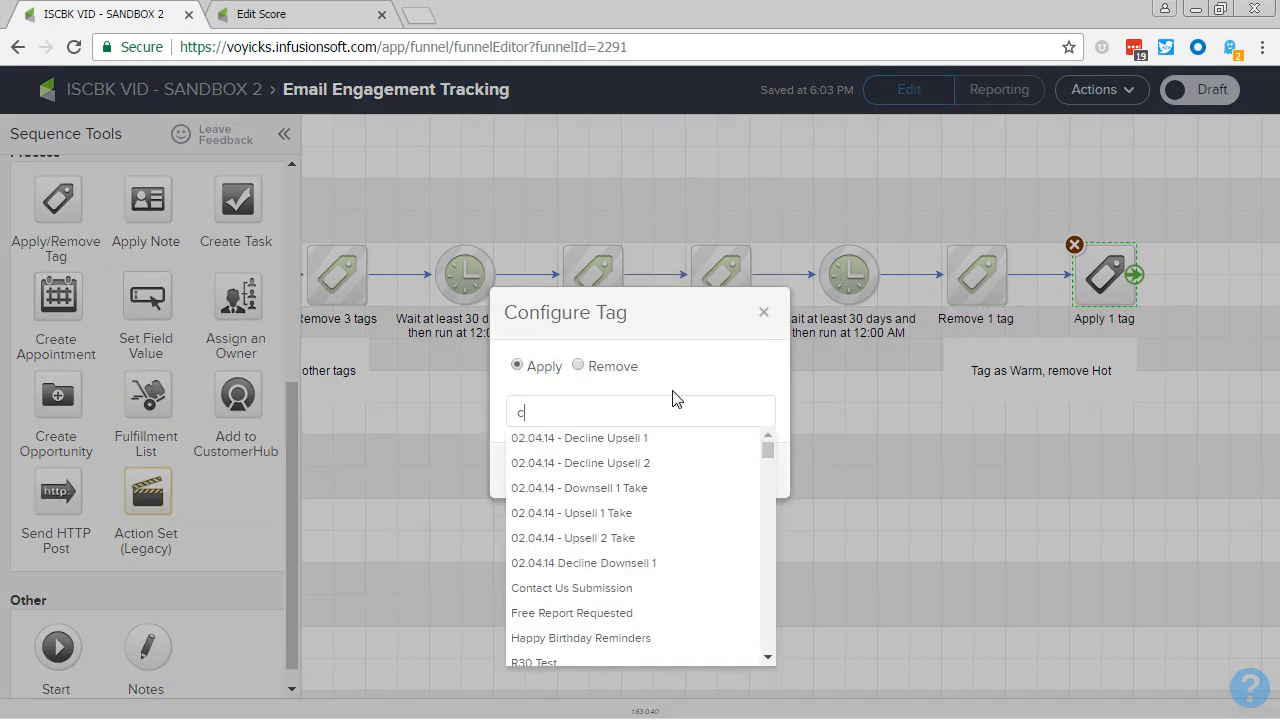
{"action": "type", "text": "old"}
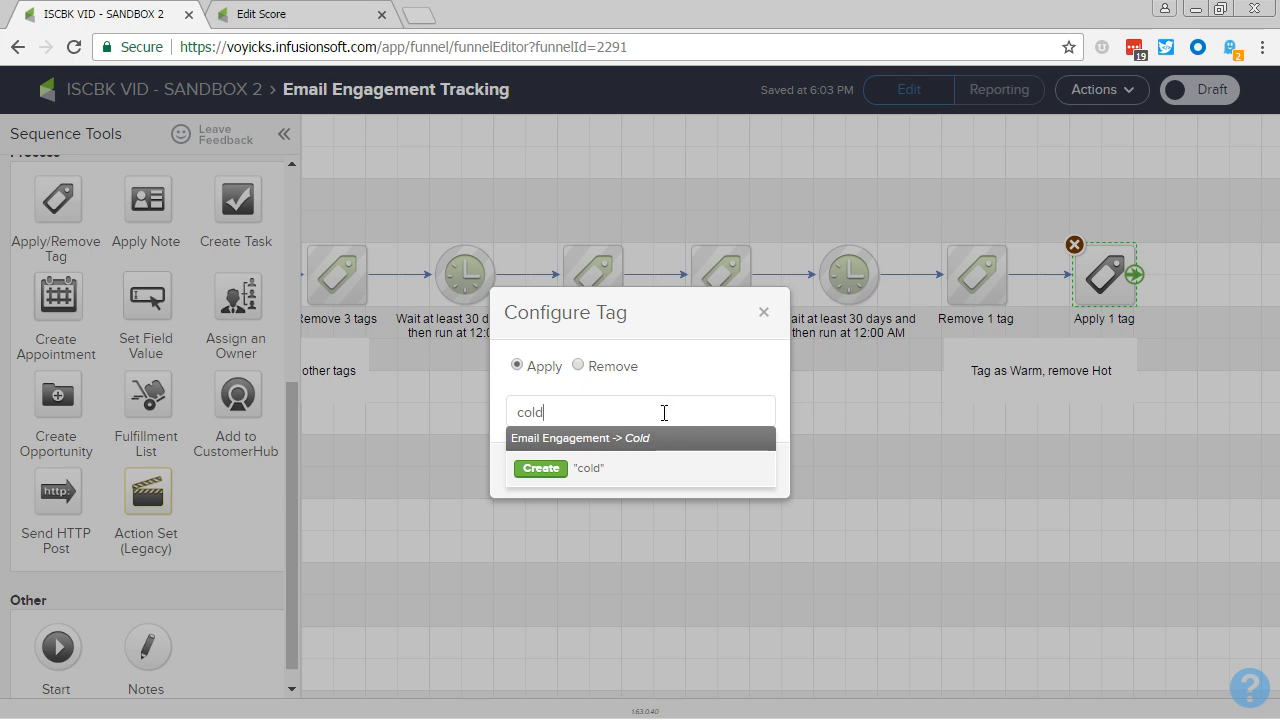
{"action": "left_click", "coordinate": [655, 438]}
{"action": "left_click", "coordinate": [745, 483]}
- Change the text of the note beneath the last two tag steps to "Tag as Cold, remove Warm"
{"action": "double_click", "coordinate": [1023, 370]}
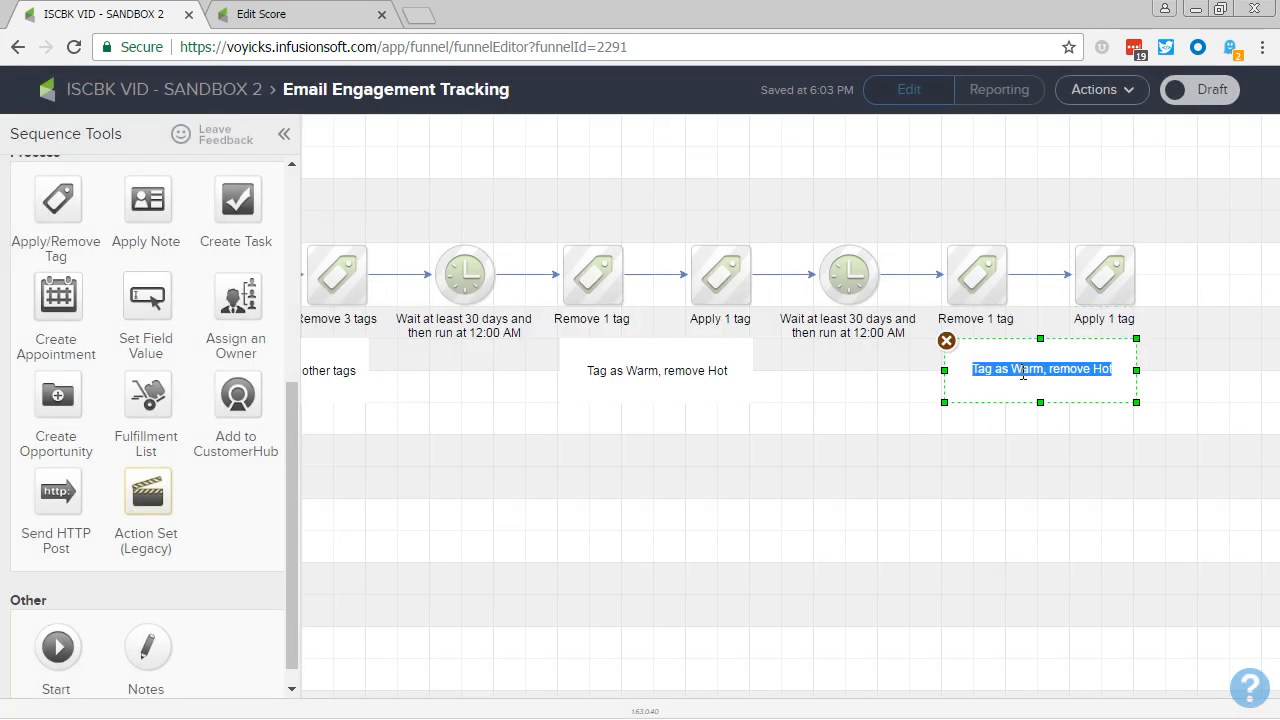
{"action": "key", "text": "Right"}
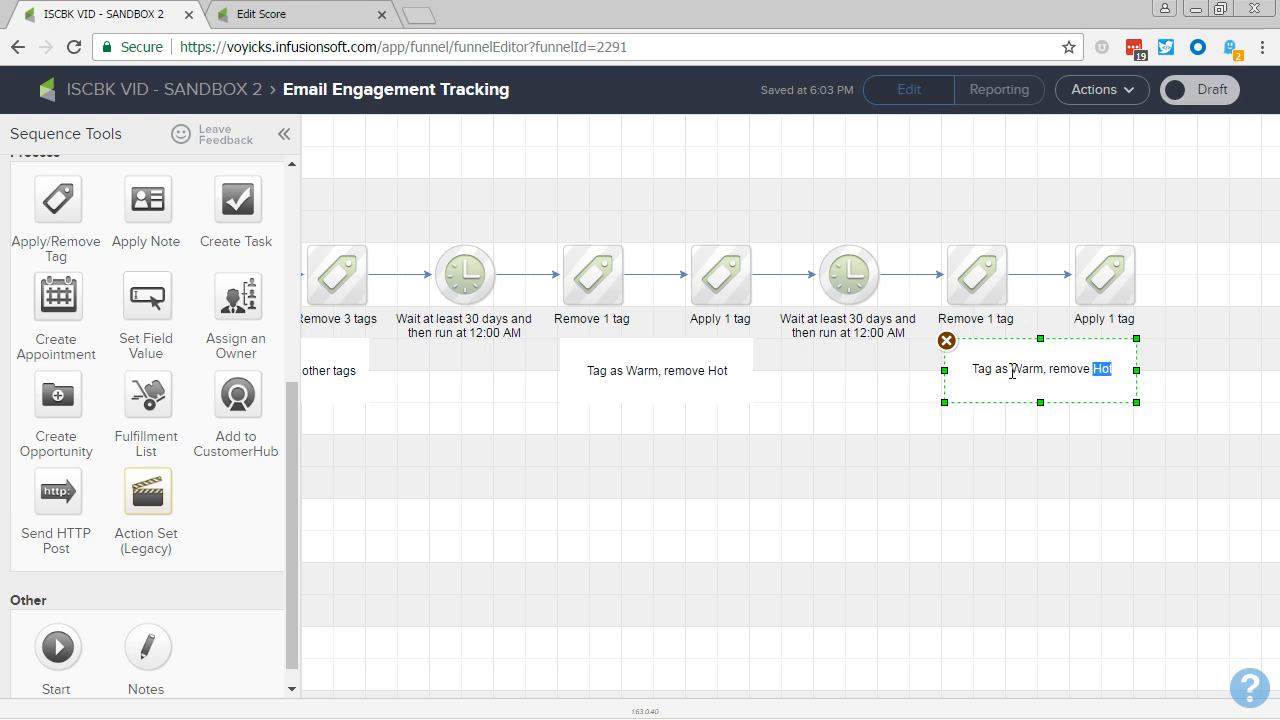
{"action": "type", "text": "Warm"}
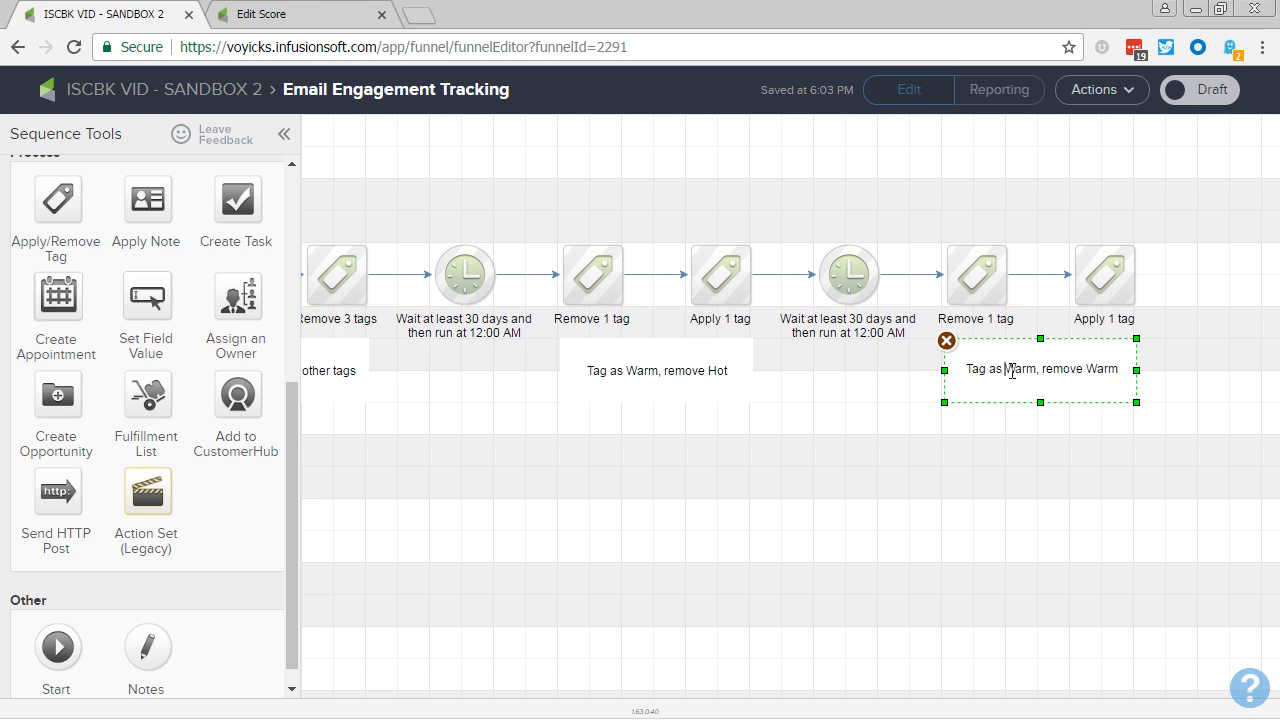
{"action": "double_click", "coordinate": [1012, 370]}
{"action": "type", "text": "Cold"}
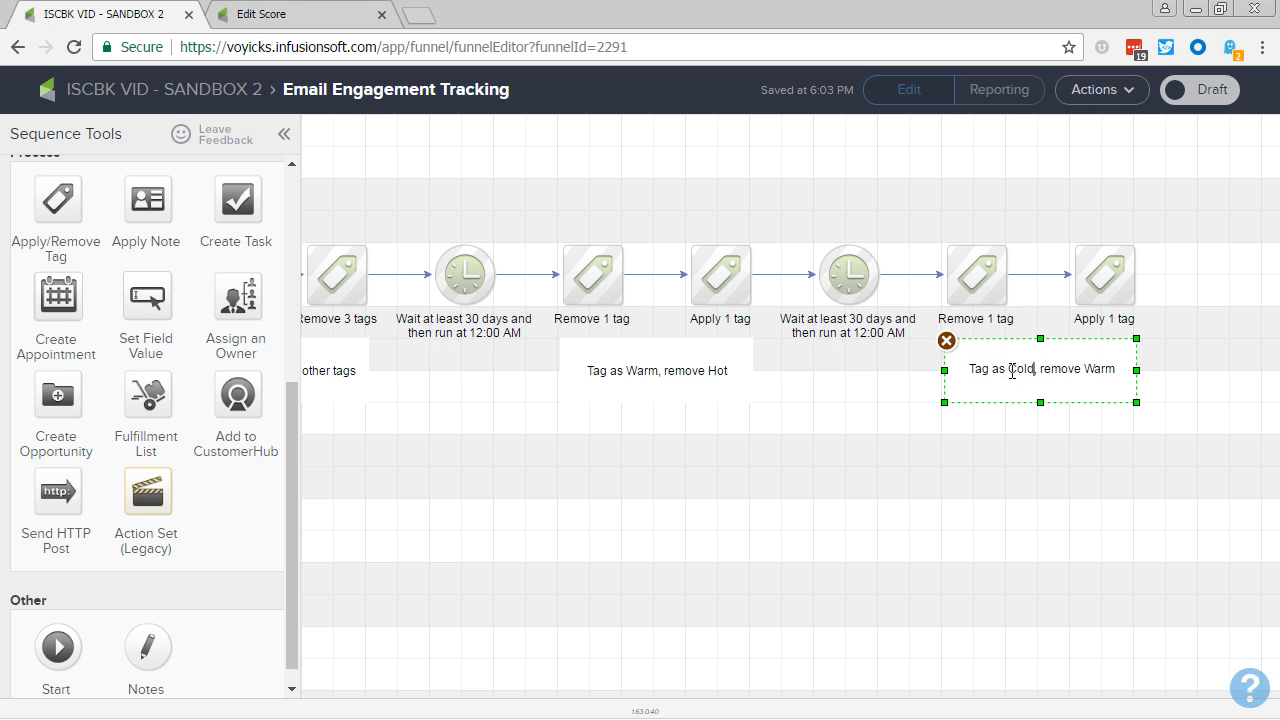
{"action": "left_click", "coordinate": [880, 458]}
{"action": "left_click", "coordinate": [880, 458]}
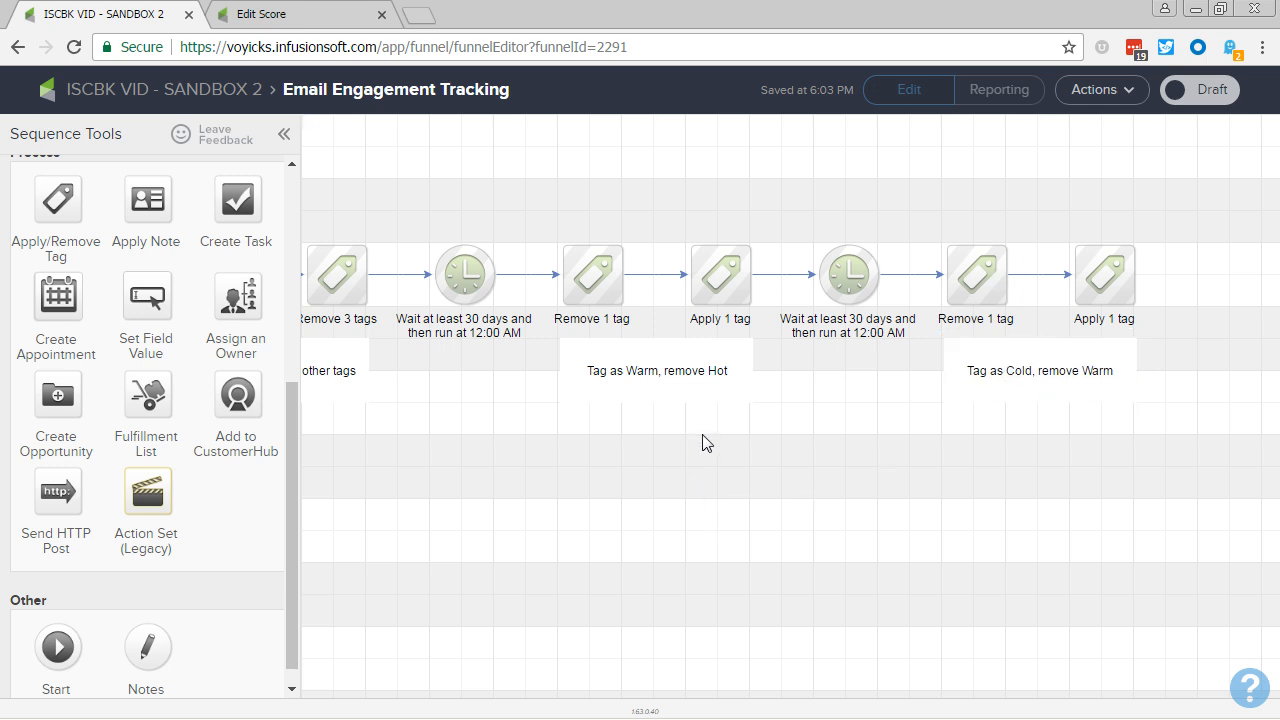
- Mark the Email Engagement Tracking sequence as ready and return to the campaign overview
{"action": "left_click_drag", "start_coordinate": [698, 437], "coordinate": [1000, 477]}
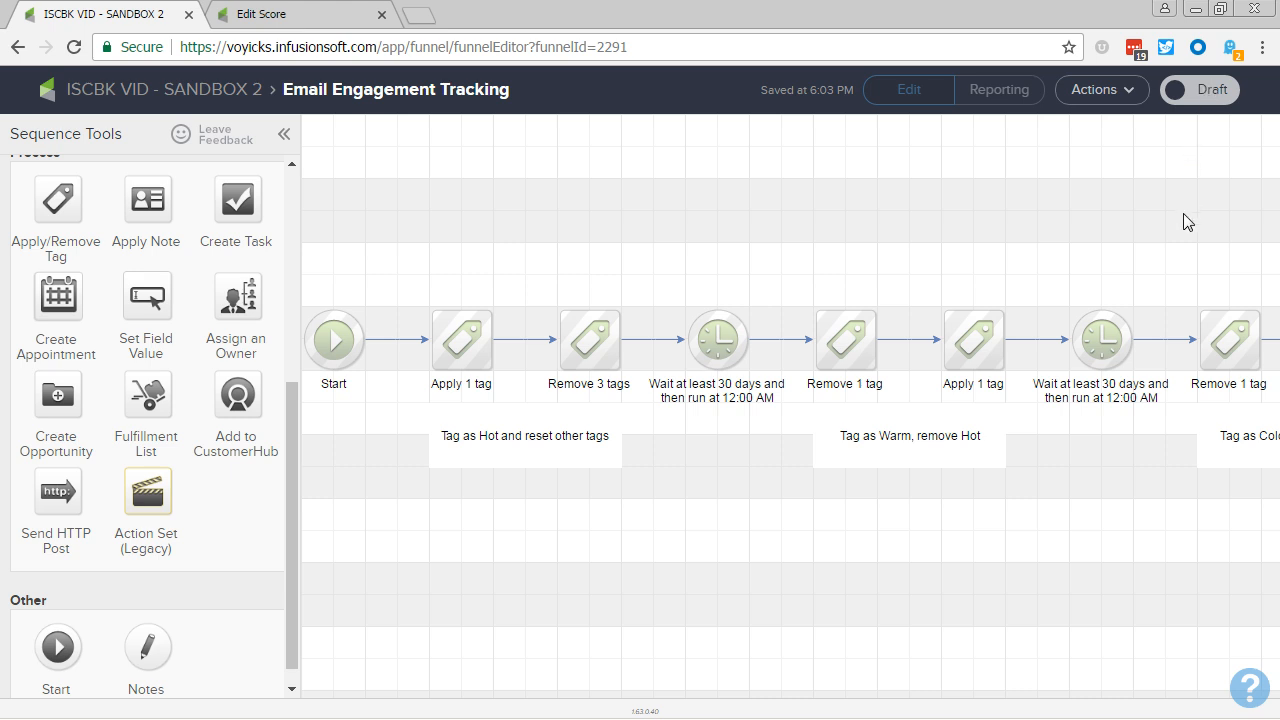
{"action": "left_click_drag", "start_coordinate": [1189, 222], "coordinate": [880, 254]}
{"action": "left_click", "coordinate": [1215, 95]}
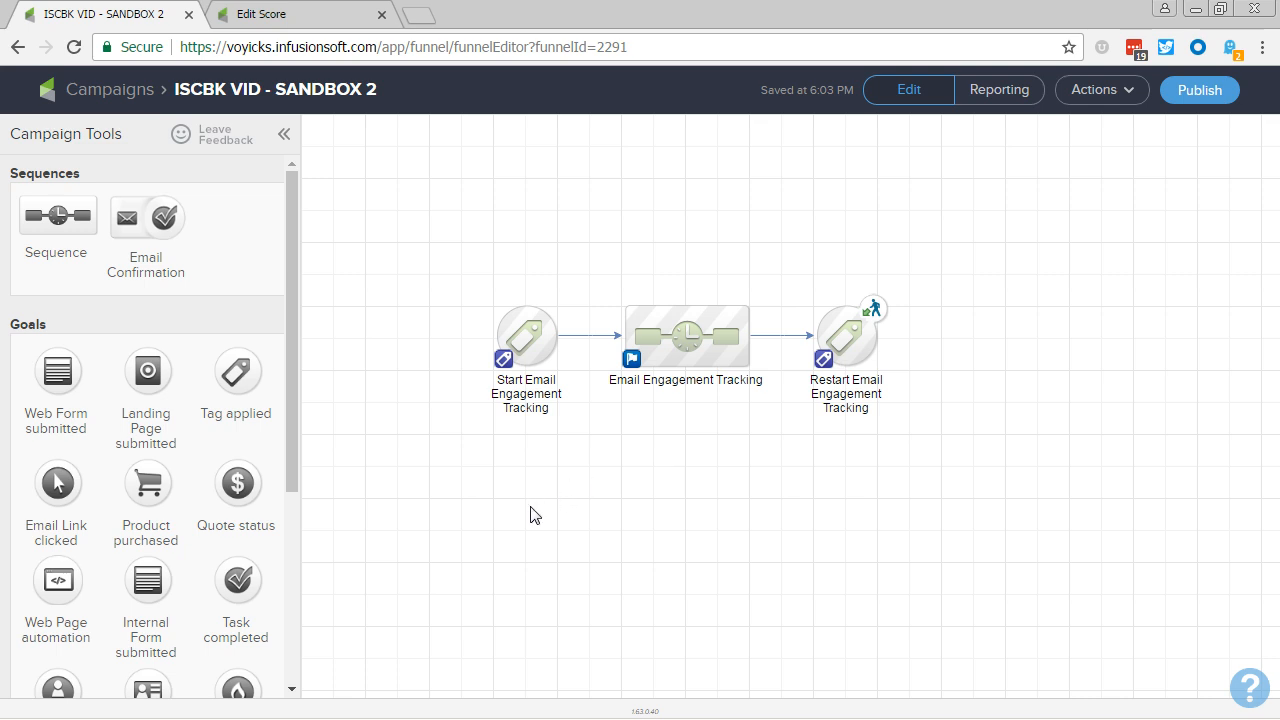
- Add a new sequence beneath Email Engagement Tracking on the campaign canvas and open it
{"action": "left_click_drag", "start_coordinate": [44, 212], "coordinate": [655, 477]}
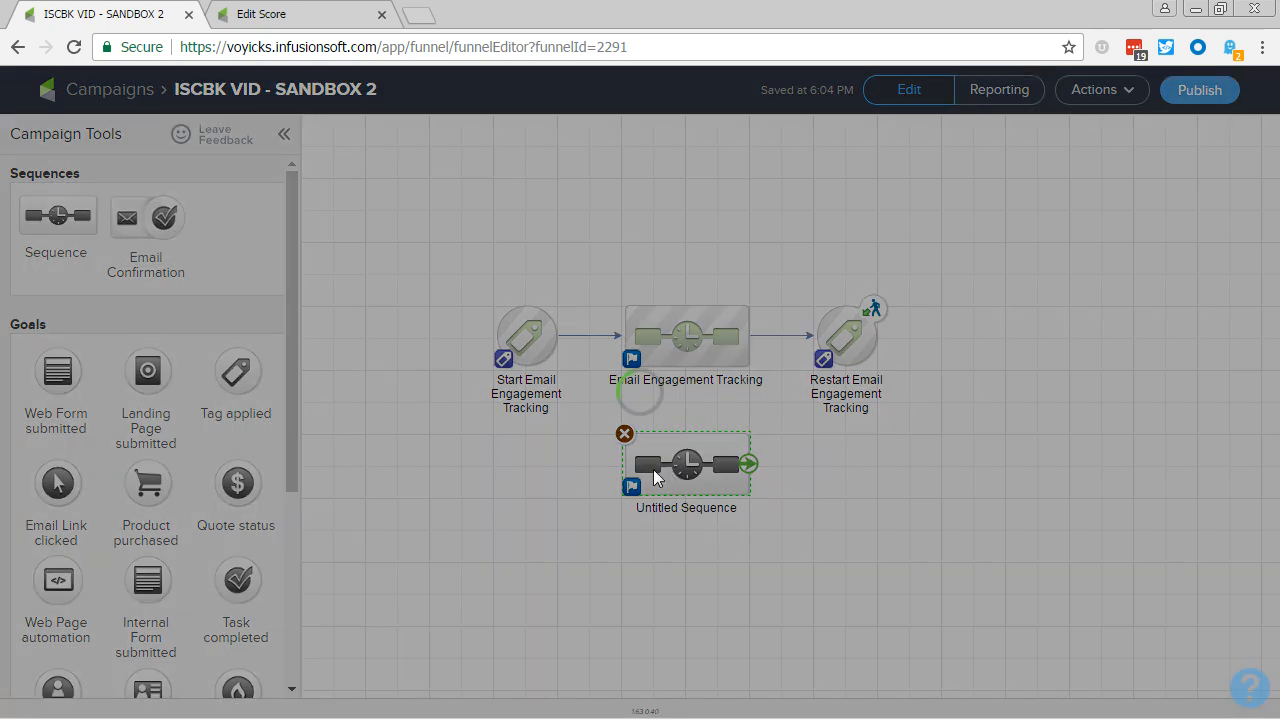
{"action": "double_click", "coordinate": [655, 477]}
{"action": "scroll", "coordinate": [100, 280], "scroll_direction": "up", "scroll_amount": 5}
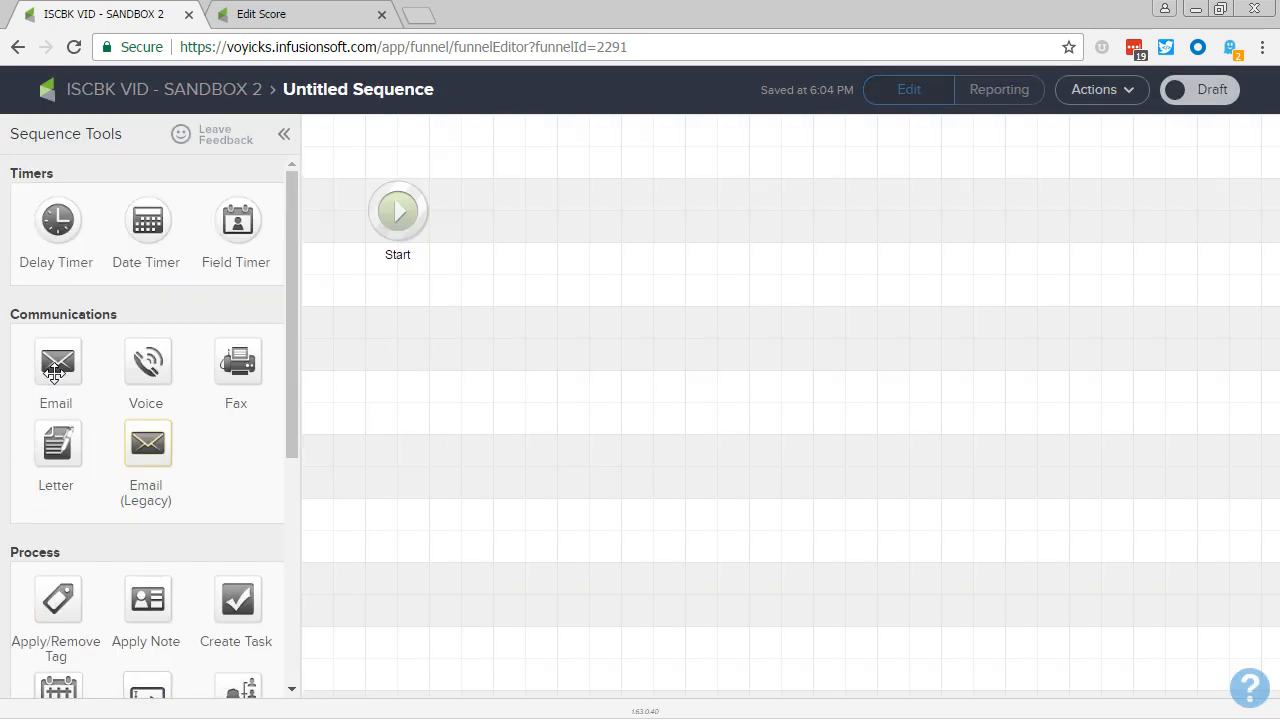
- Place an email right after the Start step and create it as a blank email
{"action": "left_click_drag", "start_coordinate": [55, 372], "coordinate": [521, 207]}
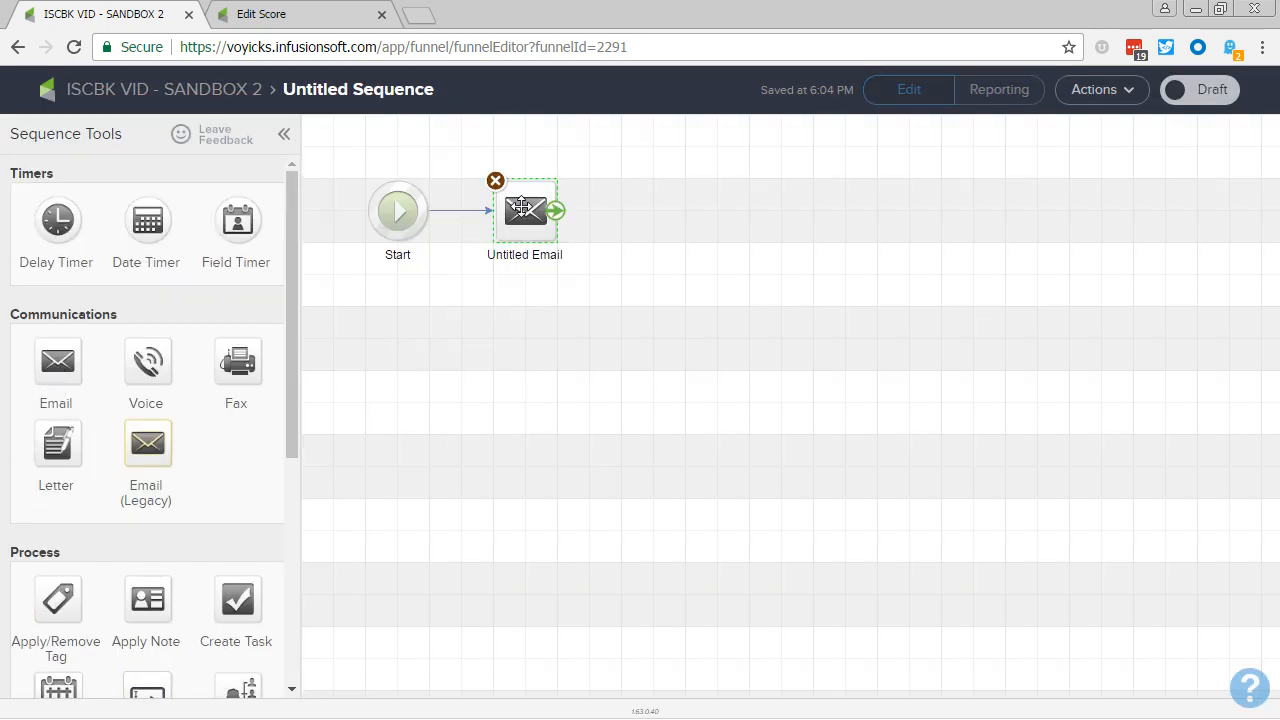
{"action": "double_click", "coordinate": [521, 207]}
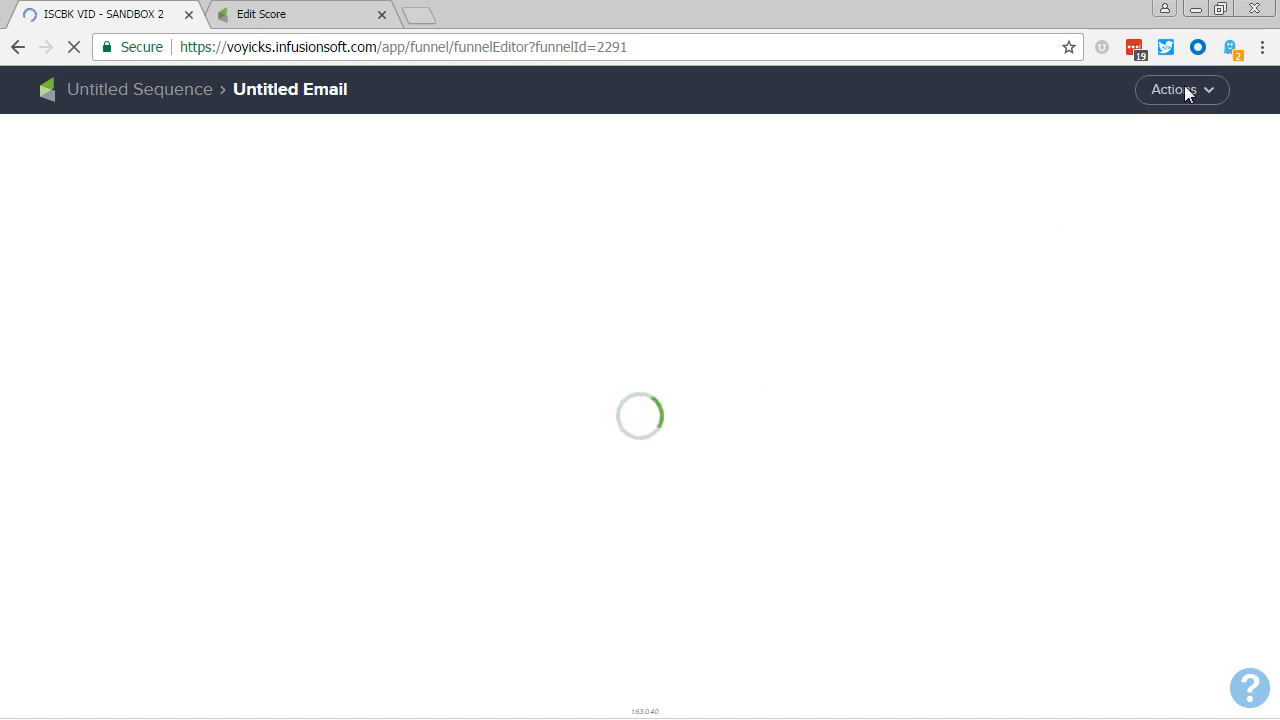
{"action": "left_click", "coordinate": [1184, 90]}
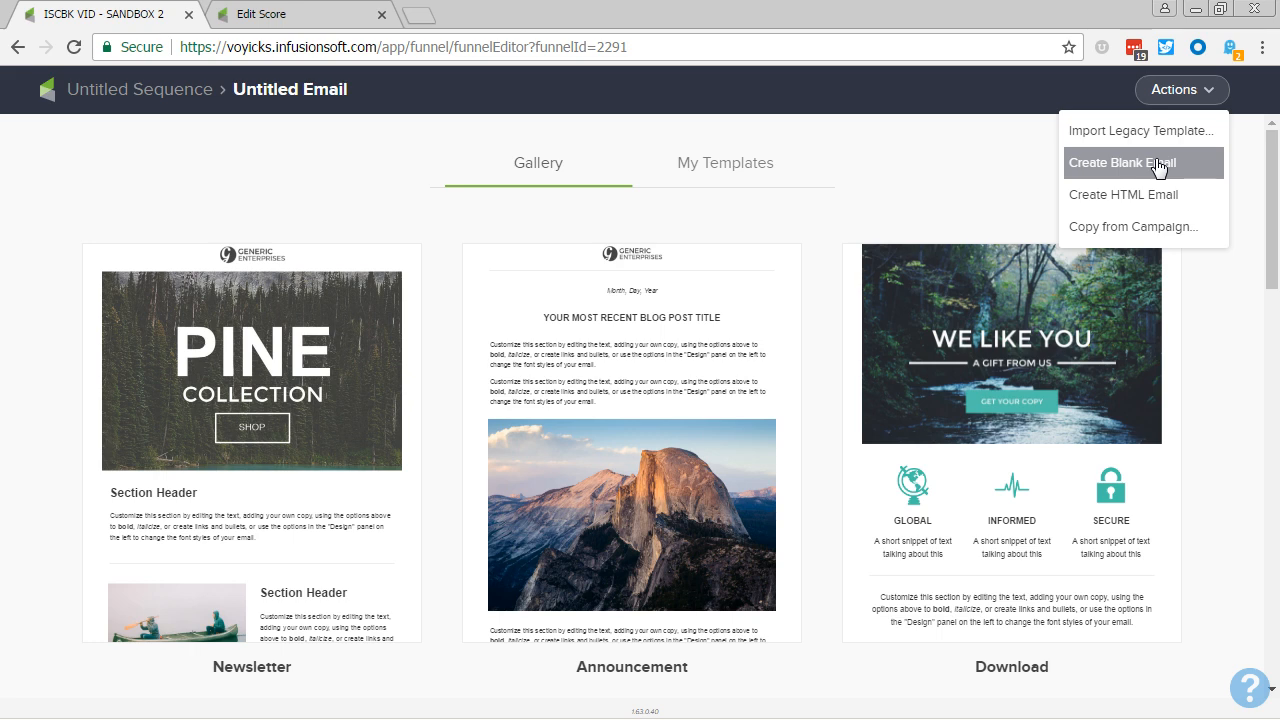
{"action": "left_click", "coordinate": [1159, 166]}
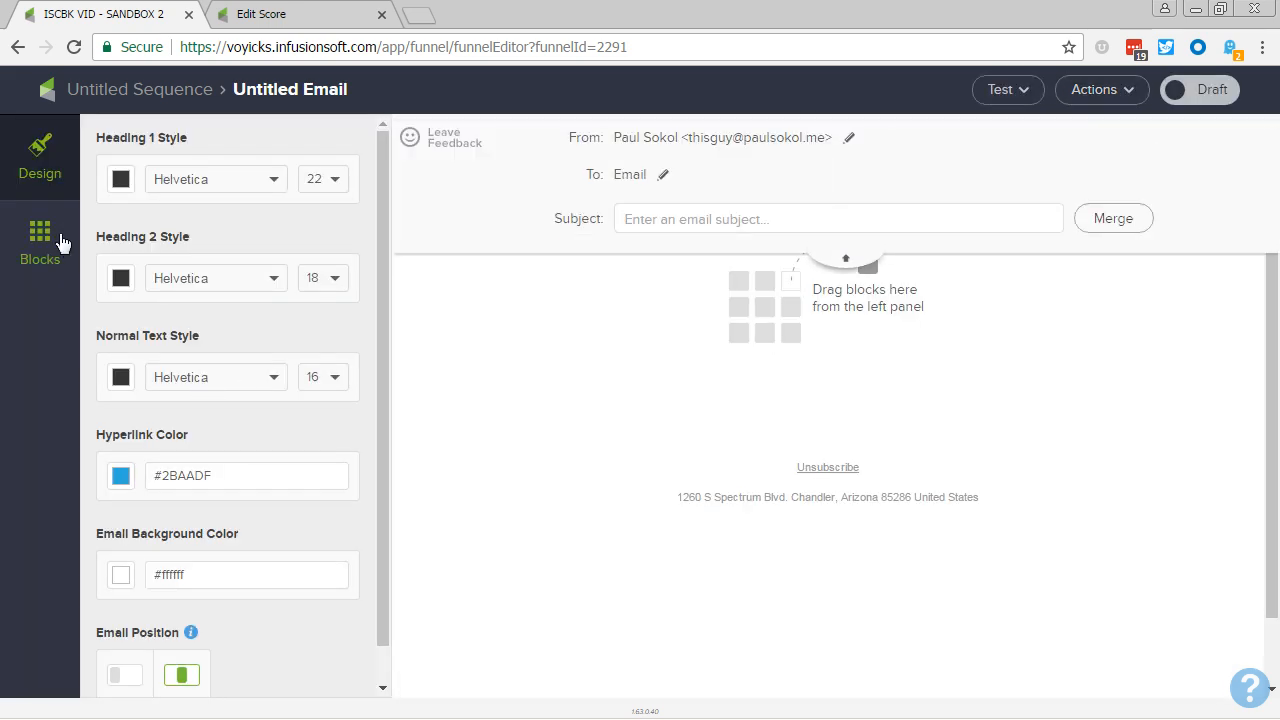
- Add a text block to the email and replace its placeholder text with "Thanks for requesting this thing"
{"action": "left_click", "coordinate": [60, 237]}
{"action": "left_click_drag", "start_coordinate": [122, 183], "coordinate": [812, 345]}
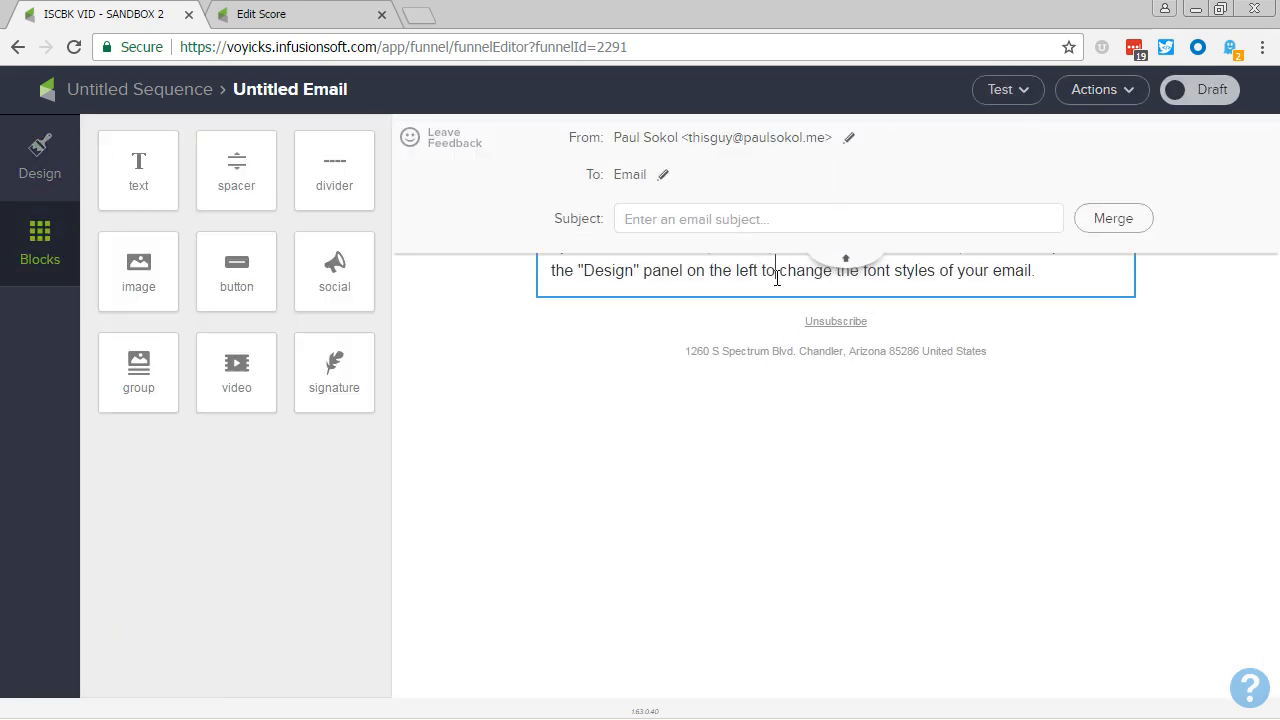
{"action": "triple_click", "coordinate": [777, 278]}
{"action": "key", "text": "BackSpace"}
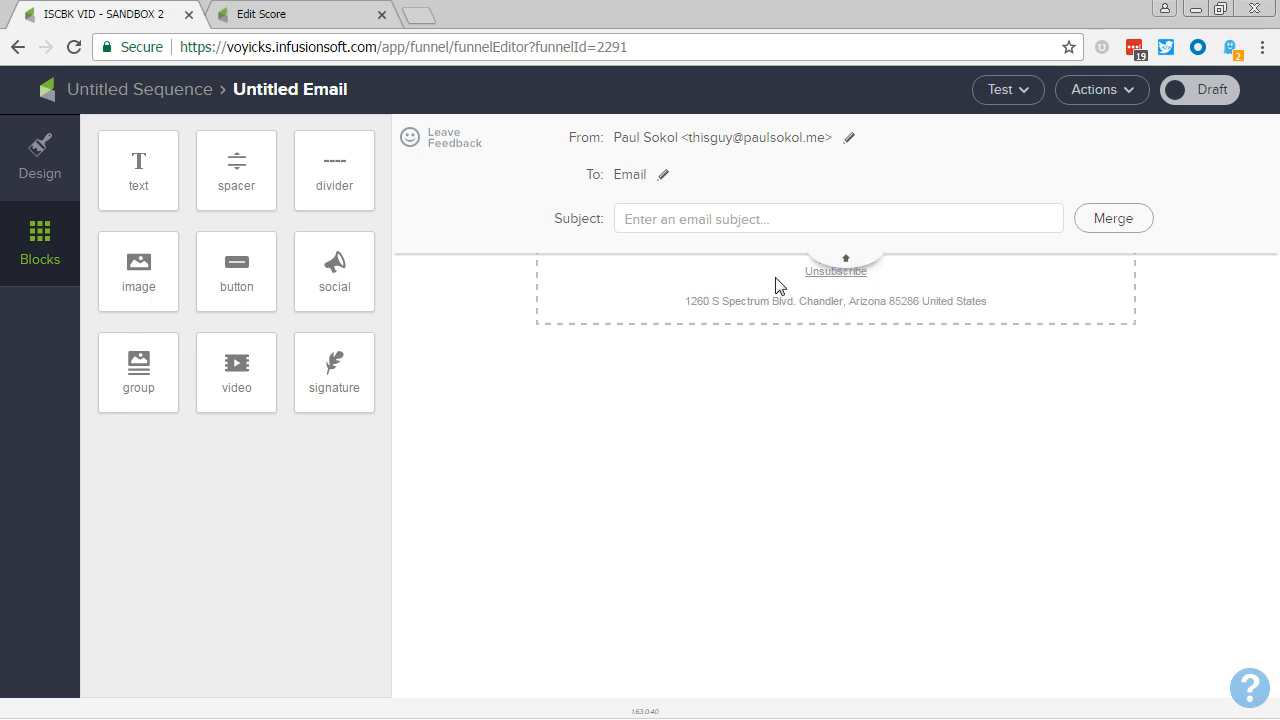
{"action": "type", "text": "Thnks for re"}
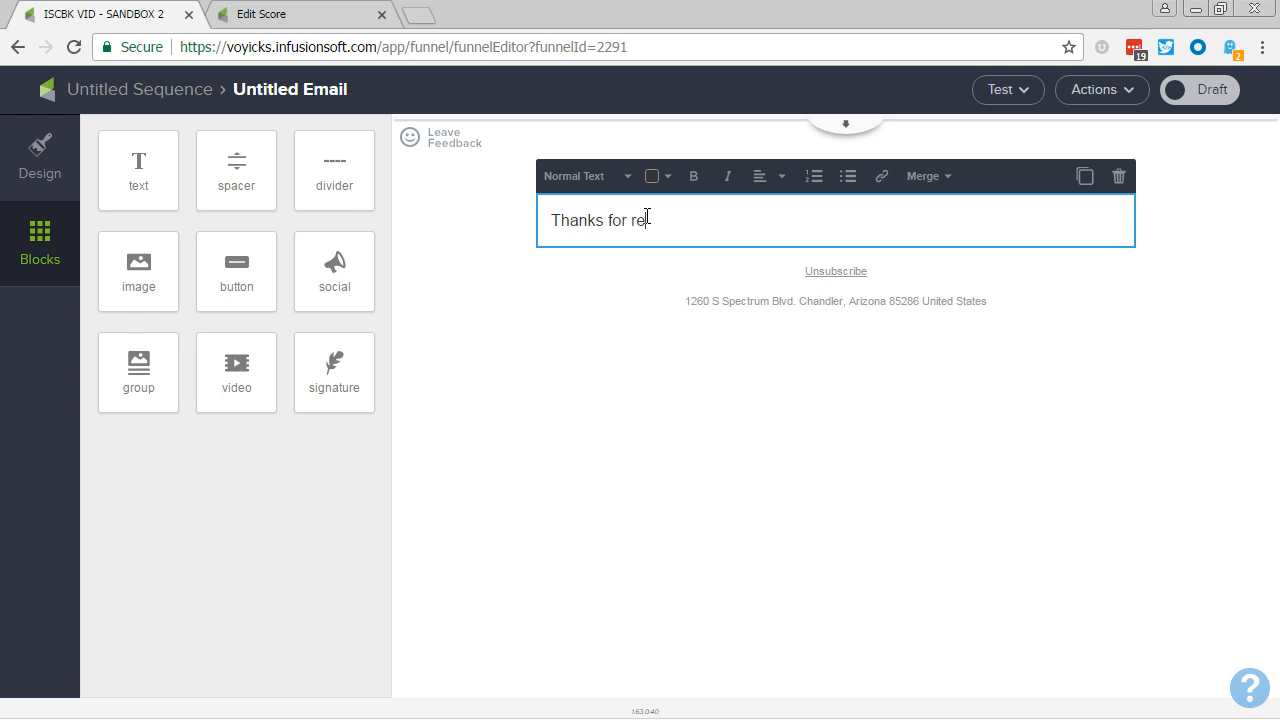
{"action": "type", "text": "g this thing"}
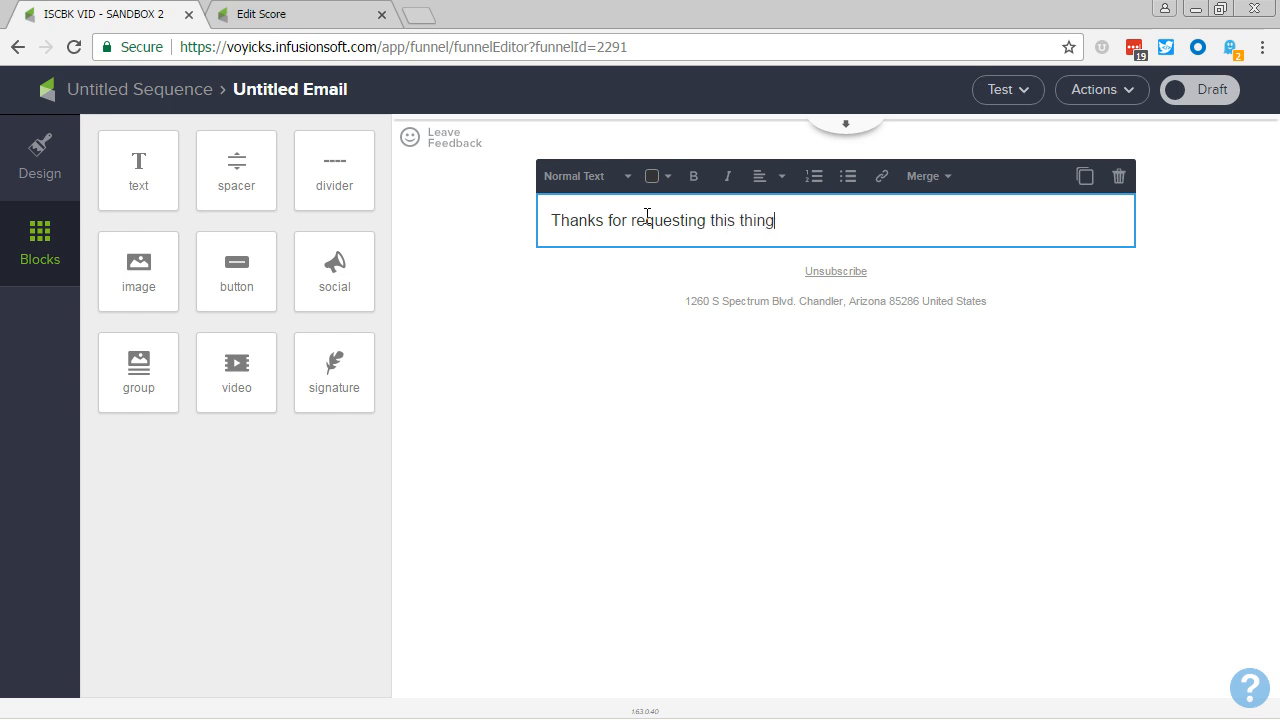
- Add a button block beneath the text, labelled "Download Thing" and linked to the URL somewhere.com
{"action": "left_click_drag", "start_coordinate": [214, 282], "coordinate": [776, 263]}
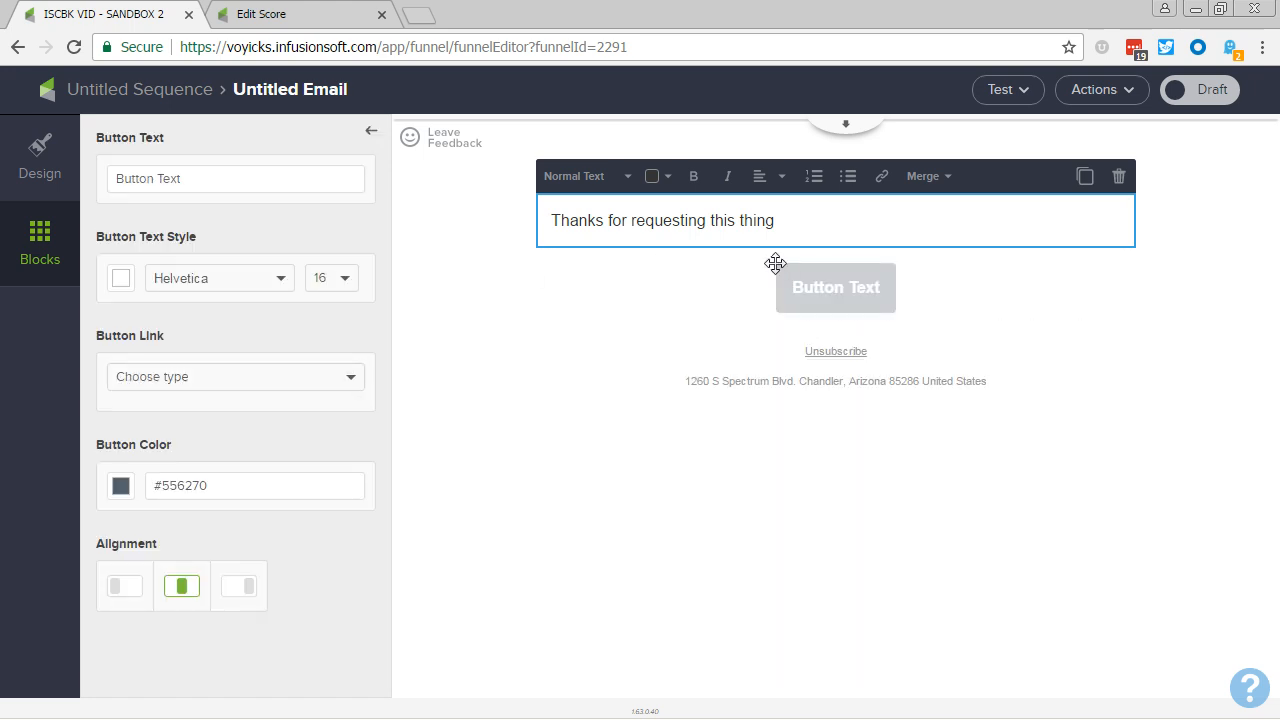
{"action": "left_click", "coordinate": [171, 385]}
{"action": "left_click", "coordinate": [171, 403]}
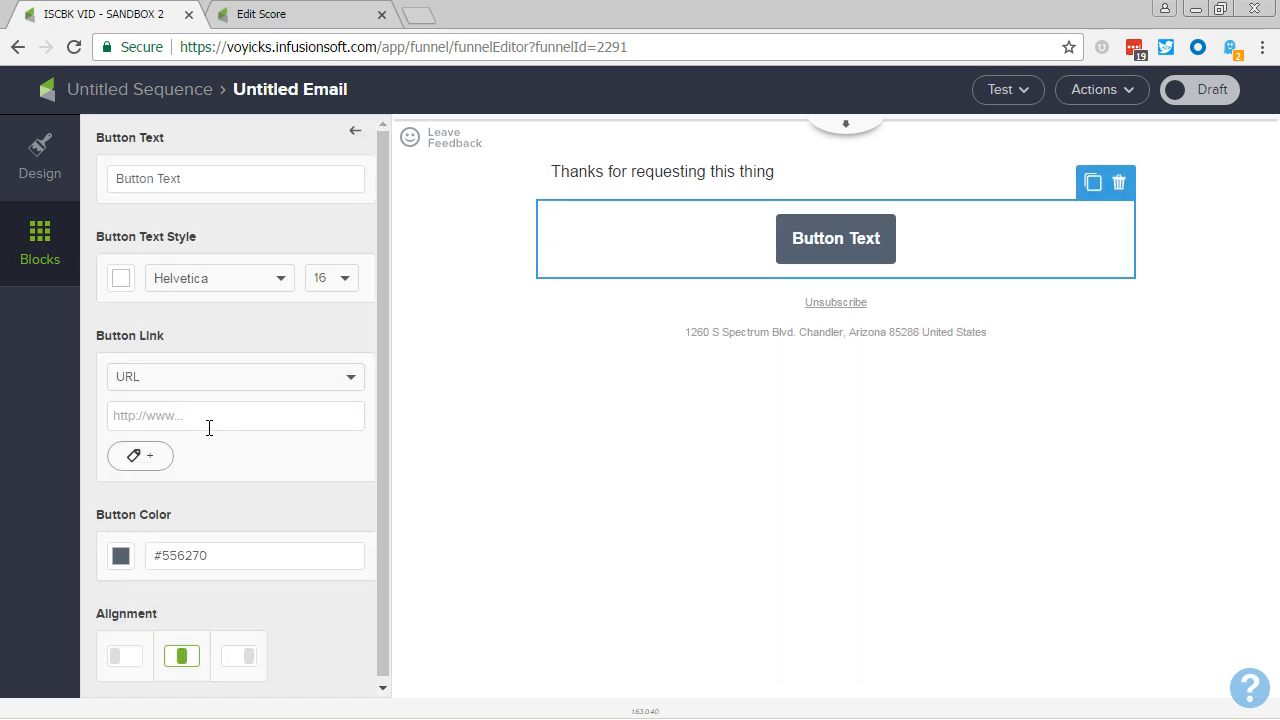
{"action": "type", "text": "somewhere.com"}
{"action": "key", "text": "ctrl+a"}
{"action": "type", "text": "Download T"}
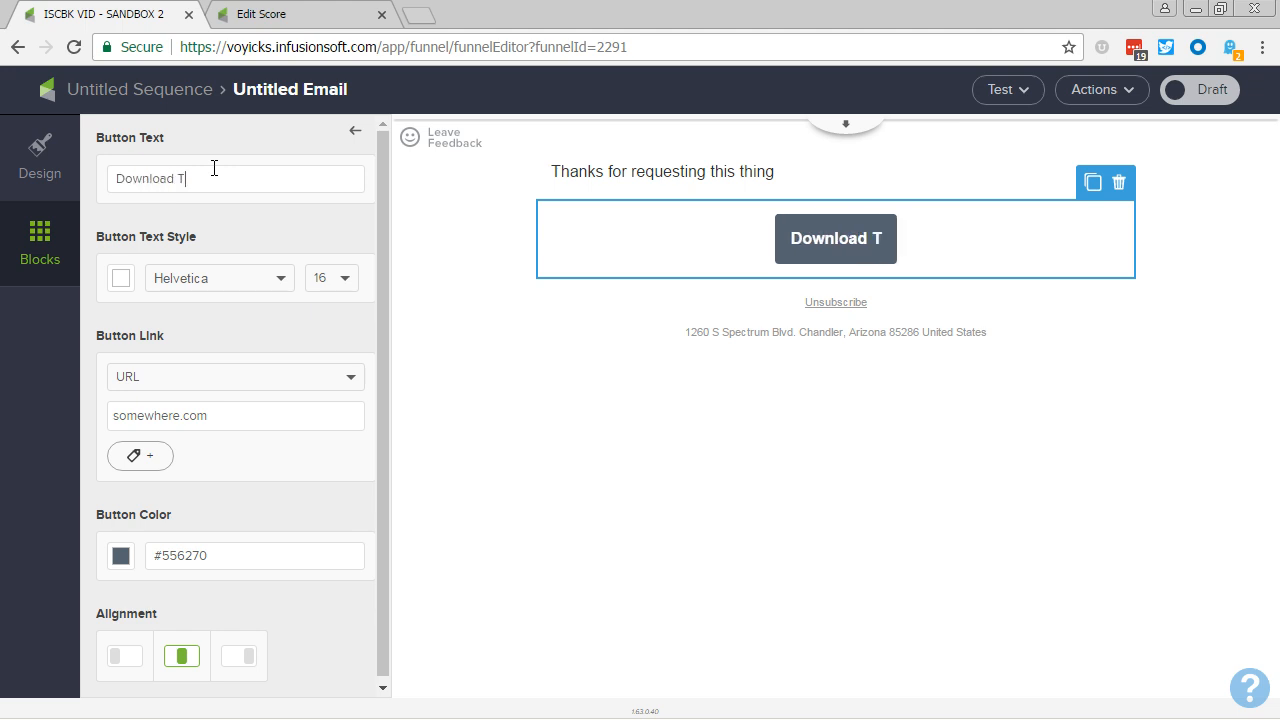
{"action": "type", "text": "hing"}
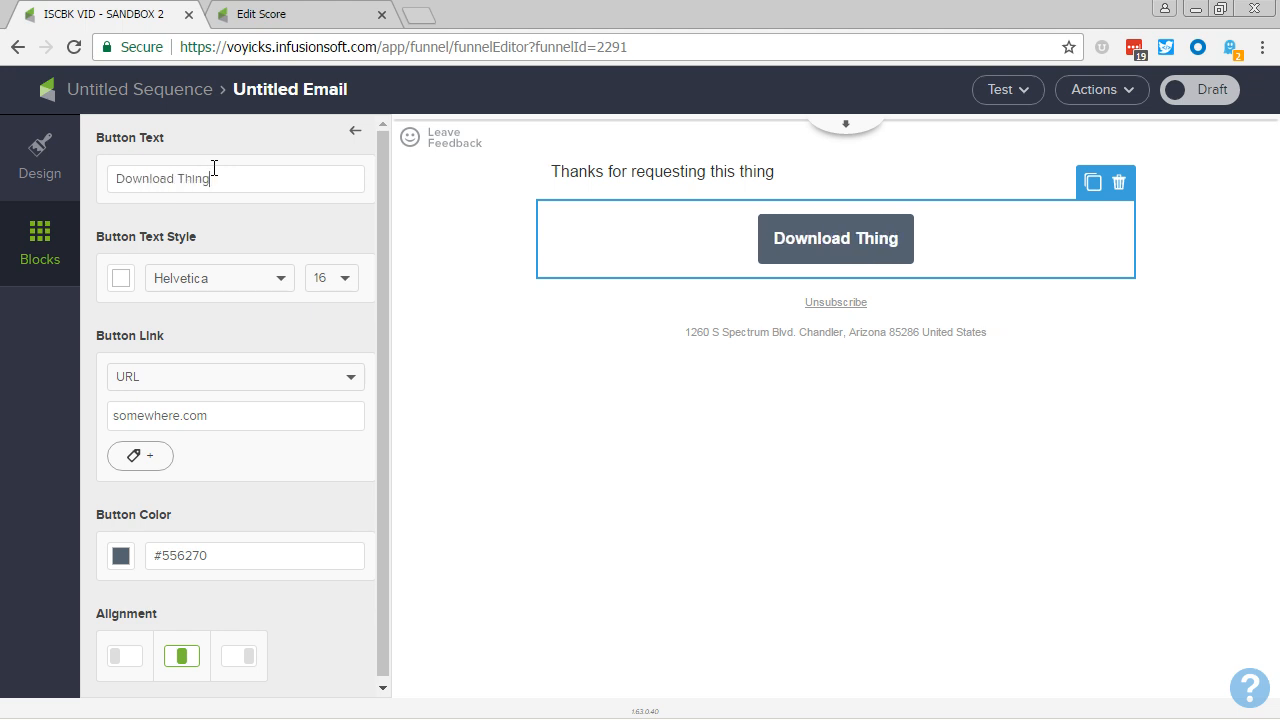
- Set the Download Thing button link to apply the Email Engagement -> Timer Start tag
{"action": "left_click", "coordinate": [147, 459]}
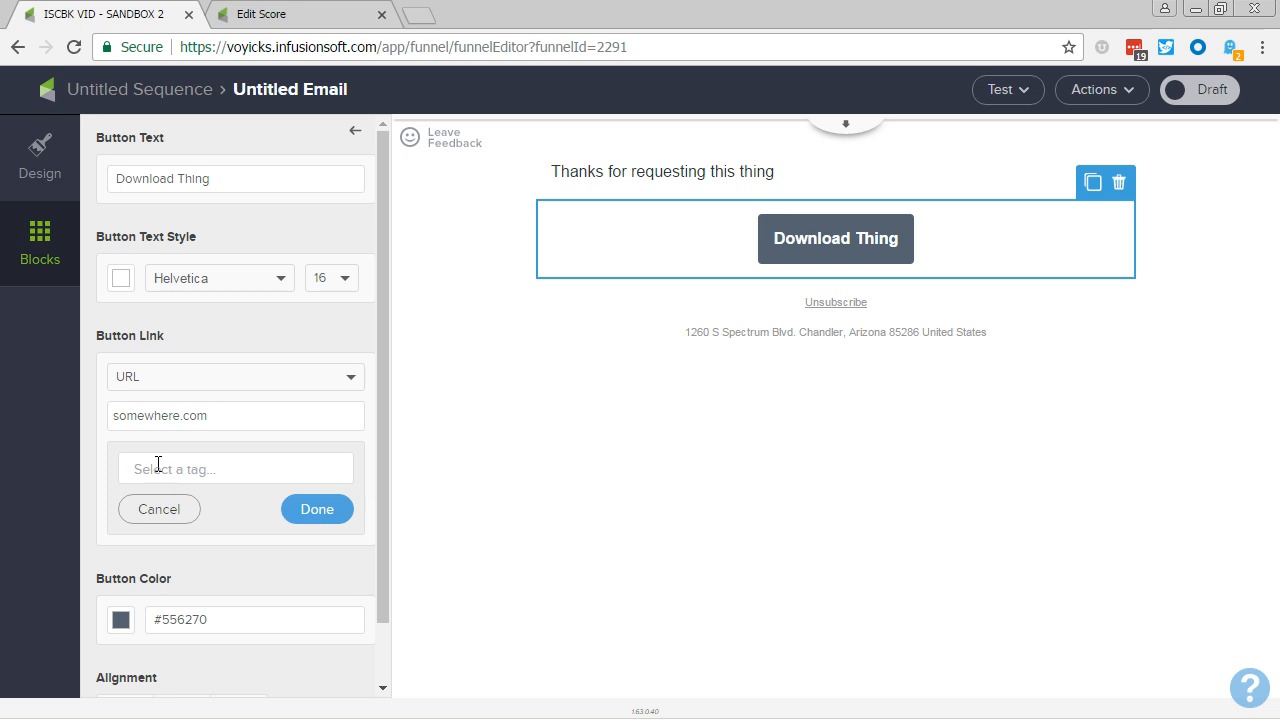
{"action": "left_click", "coordinate": [158, 464]}
{"action": "type", "text": "timer"}
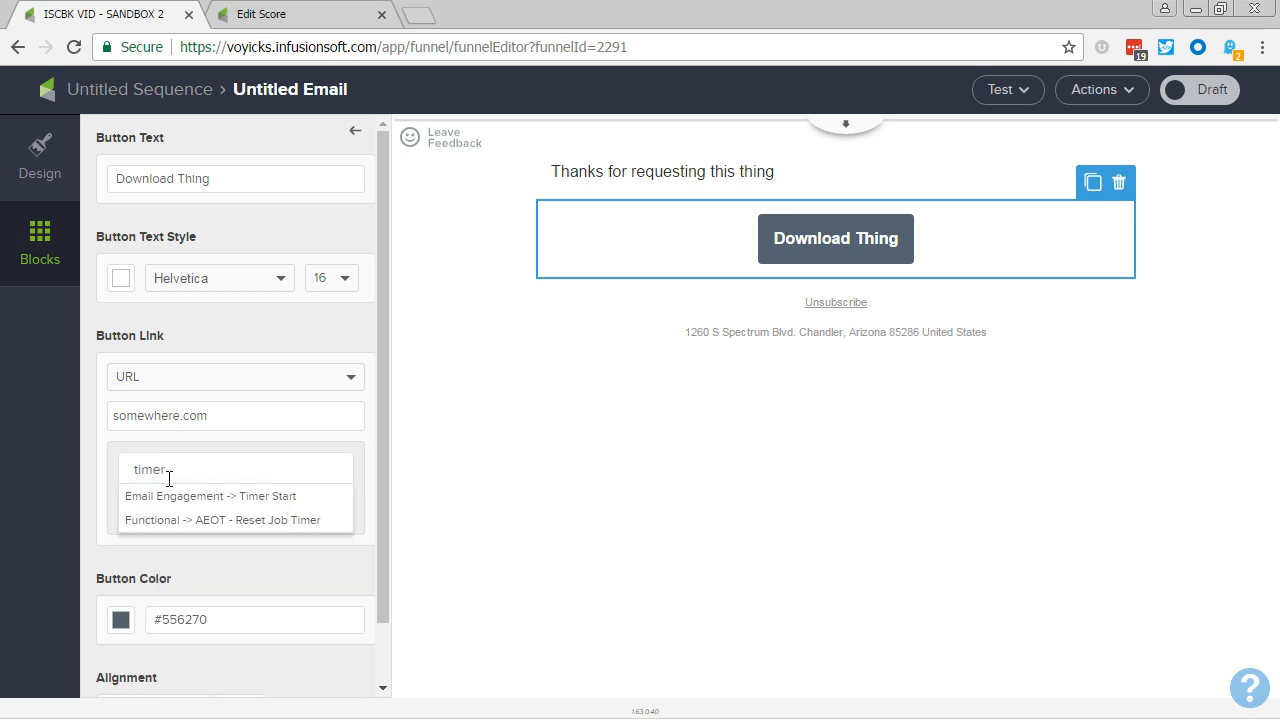
{"action": "left_click", "coordinate": [176, 496]}
{"action": "left_click", "coordinate": [296, 509]}
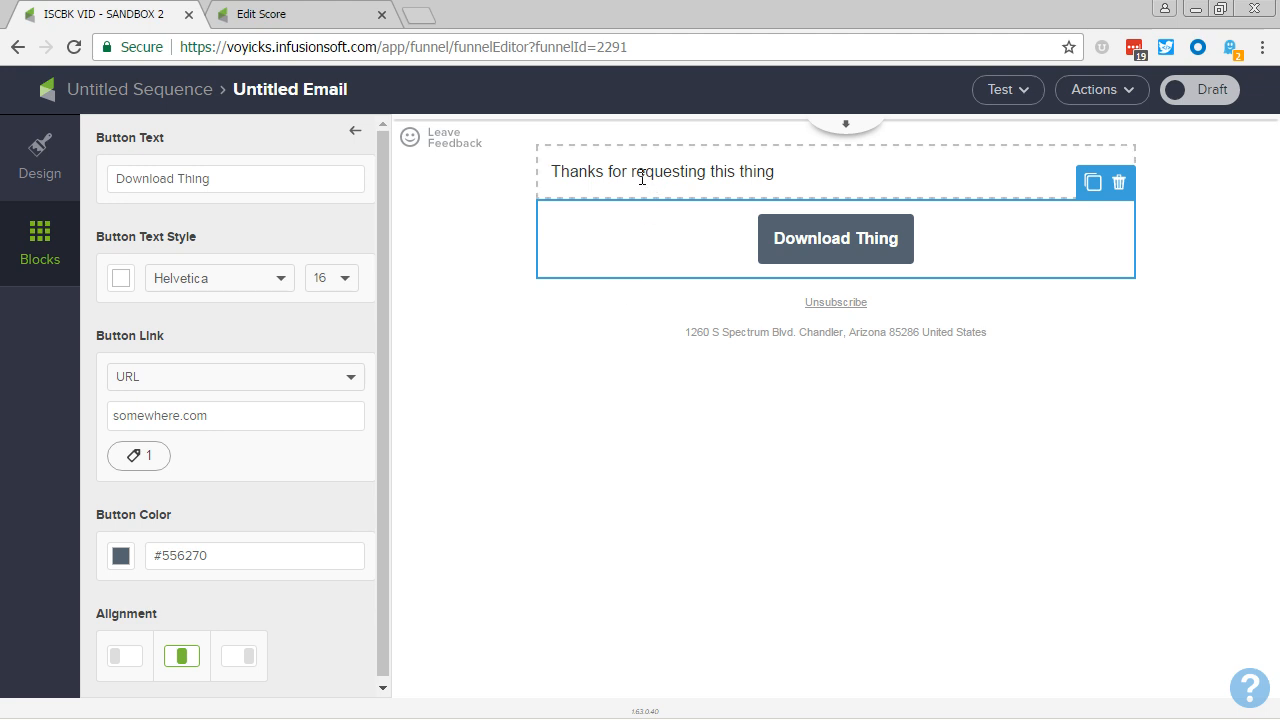
- Turn the words "requesting this thing" in the email text into a link with the URL somewhere.com
{"action": "left_click_drag", "start_coordinate": [634, 175], "coordinate": [794, 171]}
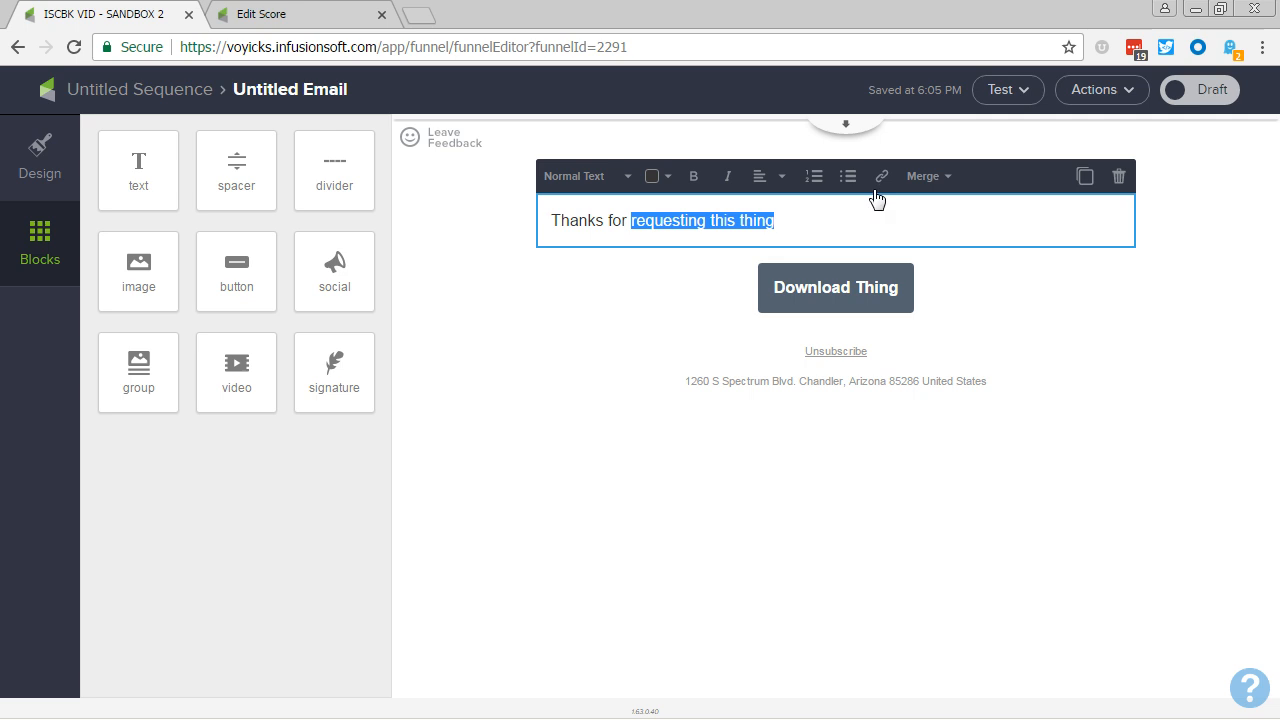
{"action": "left_click", "coordinate": [884, 181]}
{"action": "left_click", "coordinate": [940, 258]}
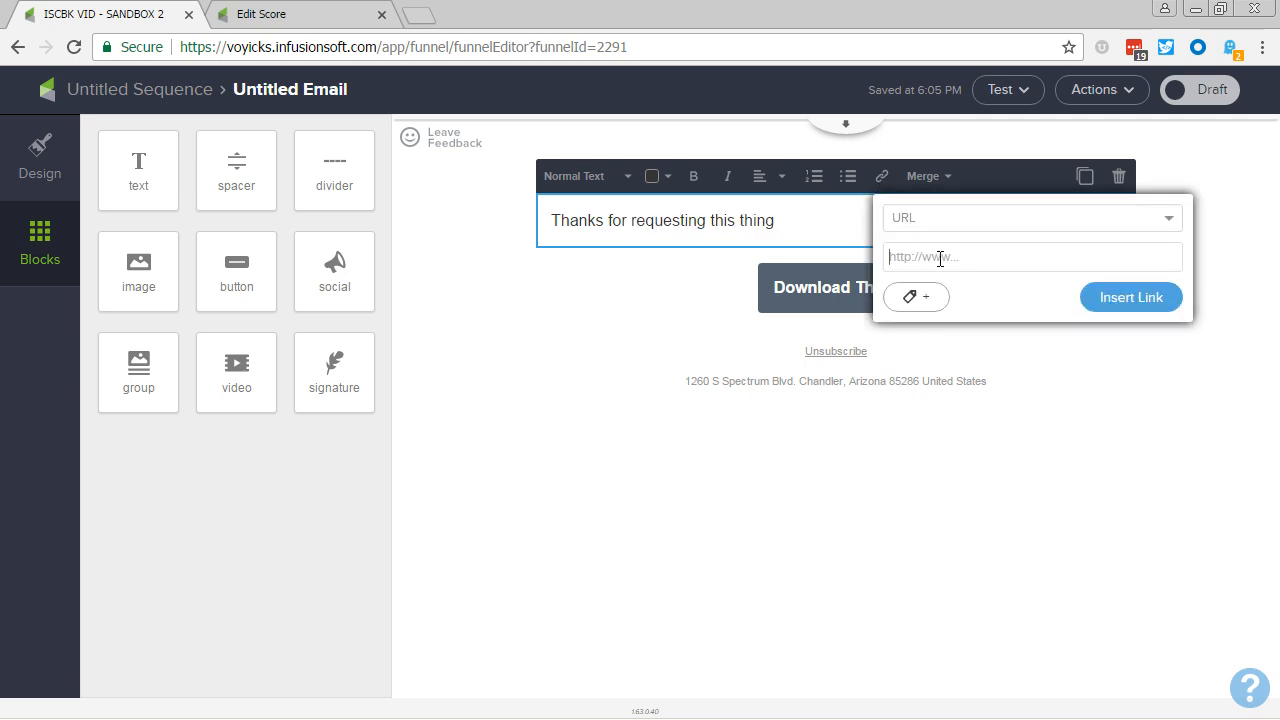
{"action": "type", "text": "somewhere.com"}
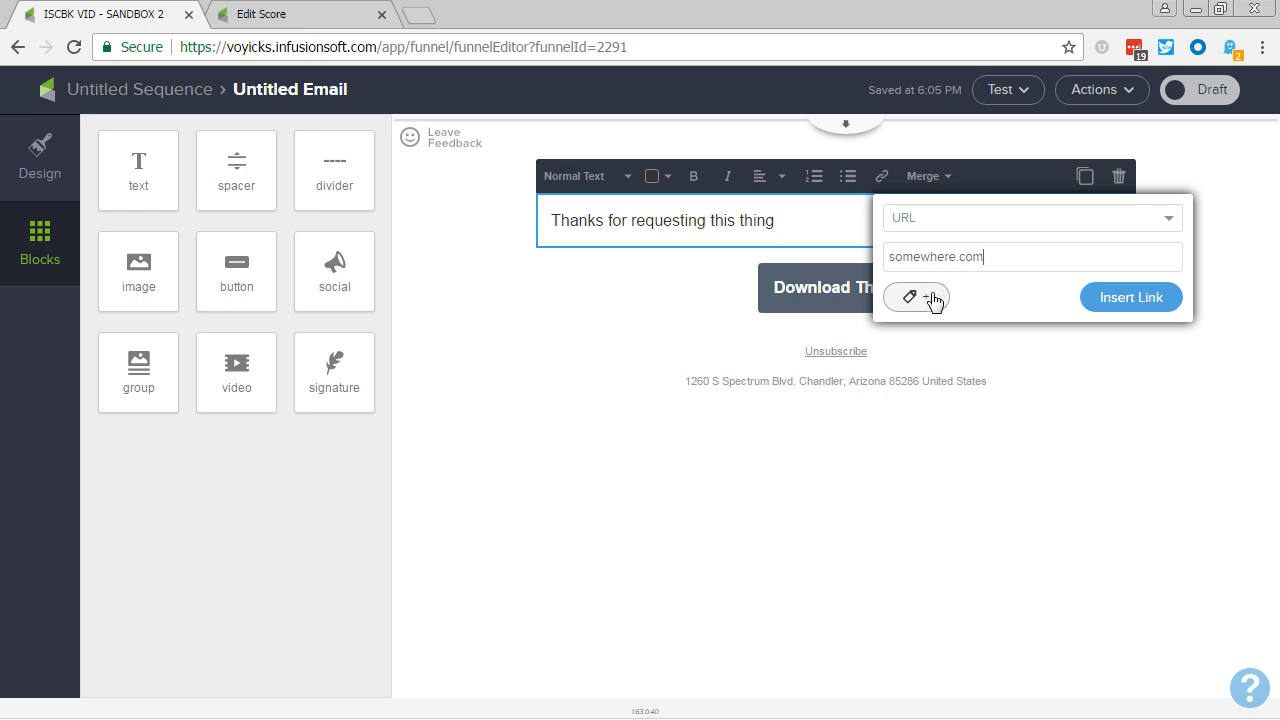
- Set the text link to apply the Email Engagement -> Timer Start tag and insert it into the email
{"action": "left_click", "coordinate": [933, 299]}
{"action": "left_click", "coordinate": [932, 317]}
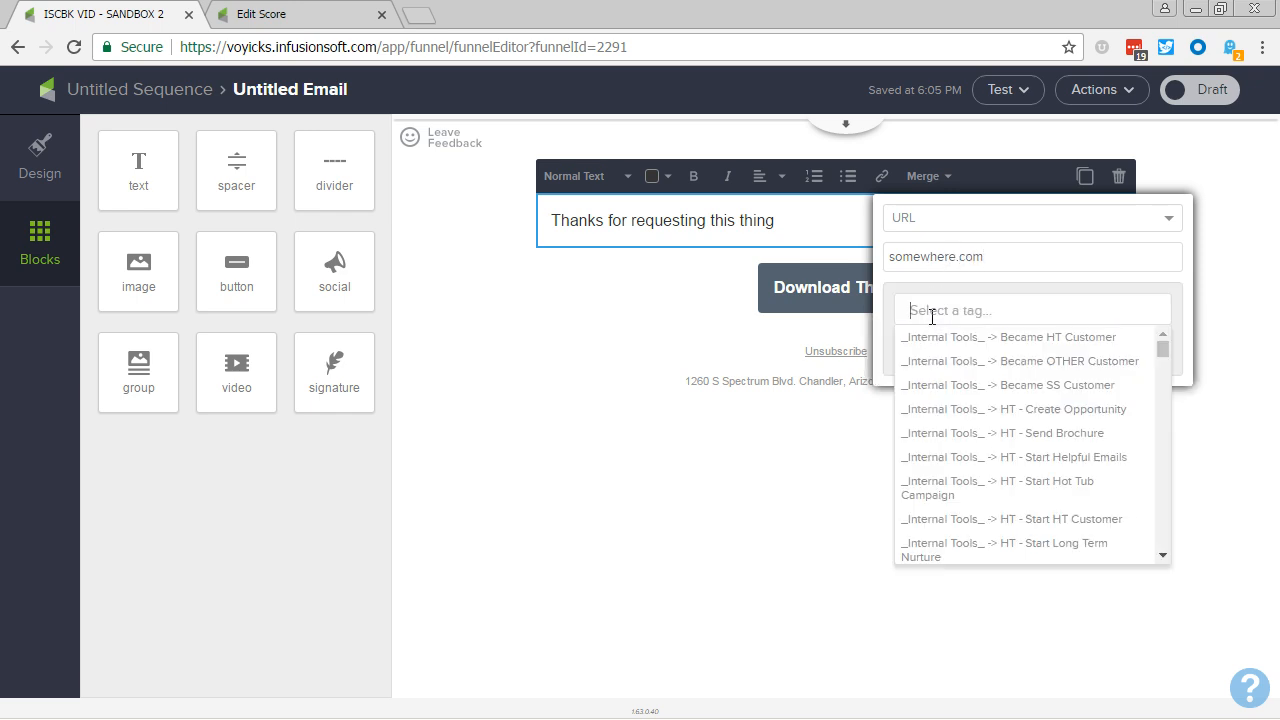
{"action": "type", "text": "timer"}
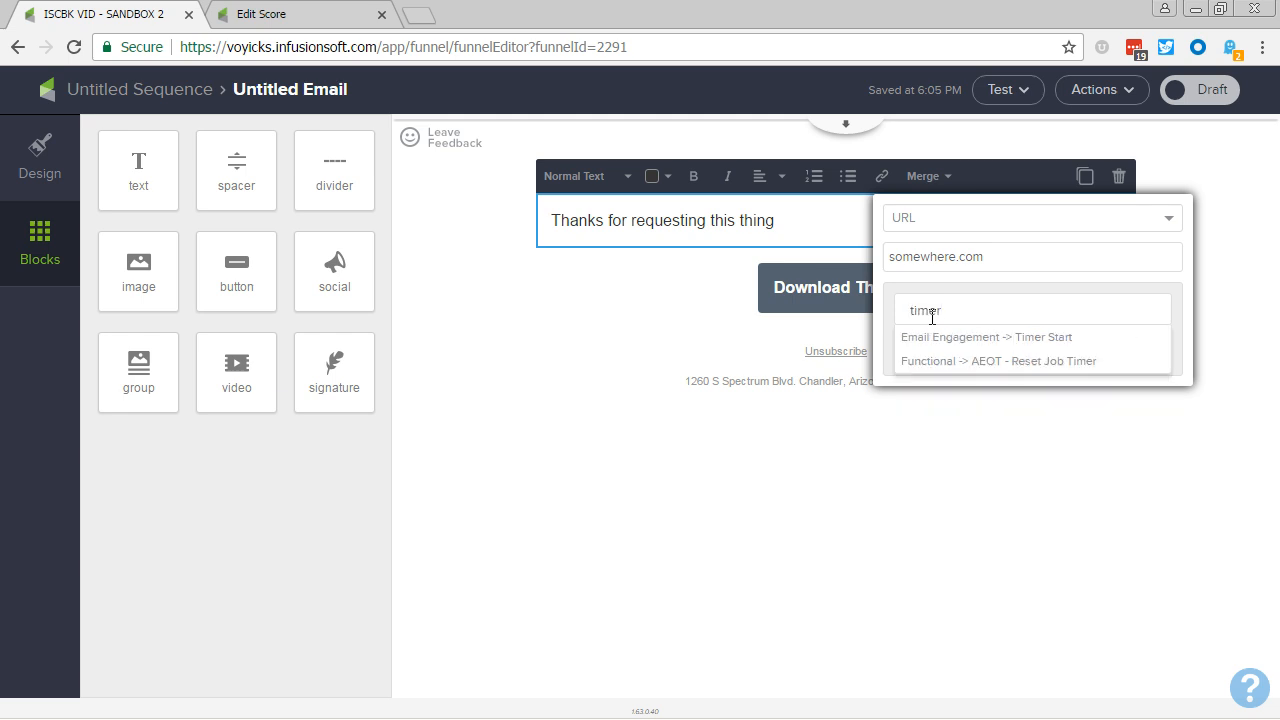
{"action": "left_click", "coordinate": [946, 339]}
{"action": "left_click", "coordinate": [1152, 357]}
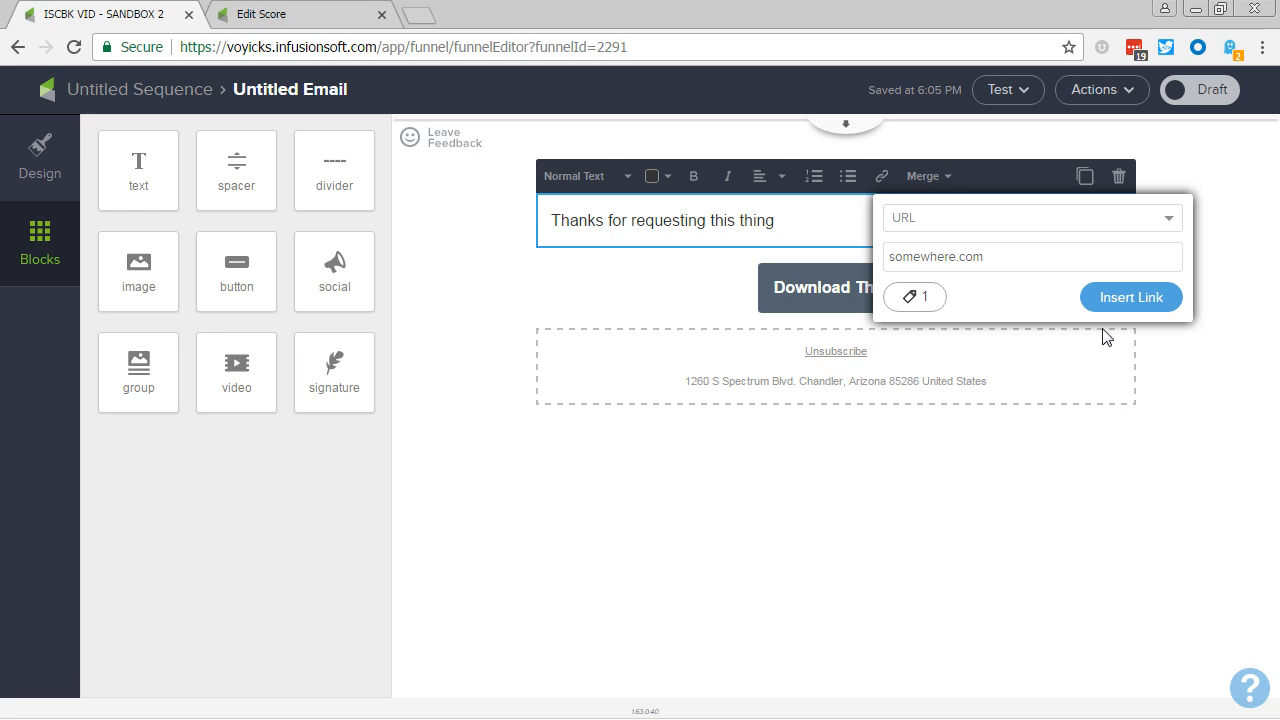
{"action": "left_click", "coordinate": [1128, 295]}
{"action": "left_click", "coordinate": [779, 470]}
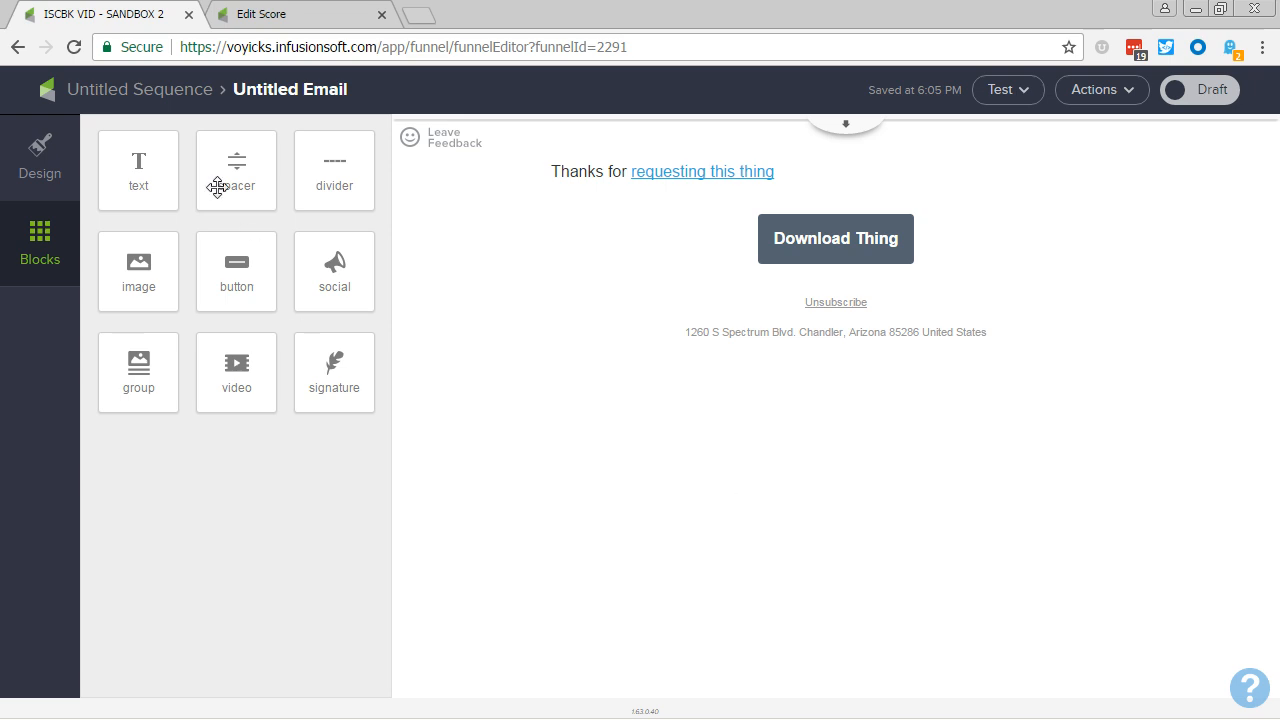
- Return to the campaign overview and examine the start goal, the Email Engagement Tracking sequence and the restart goal
{"action": "left_click", "coordinate": [152, 91]}
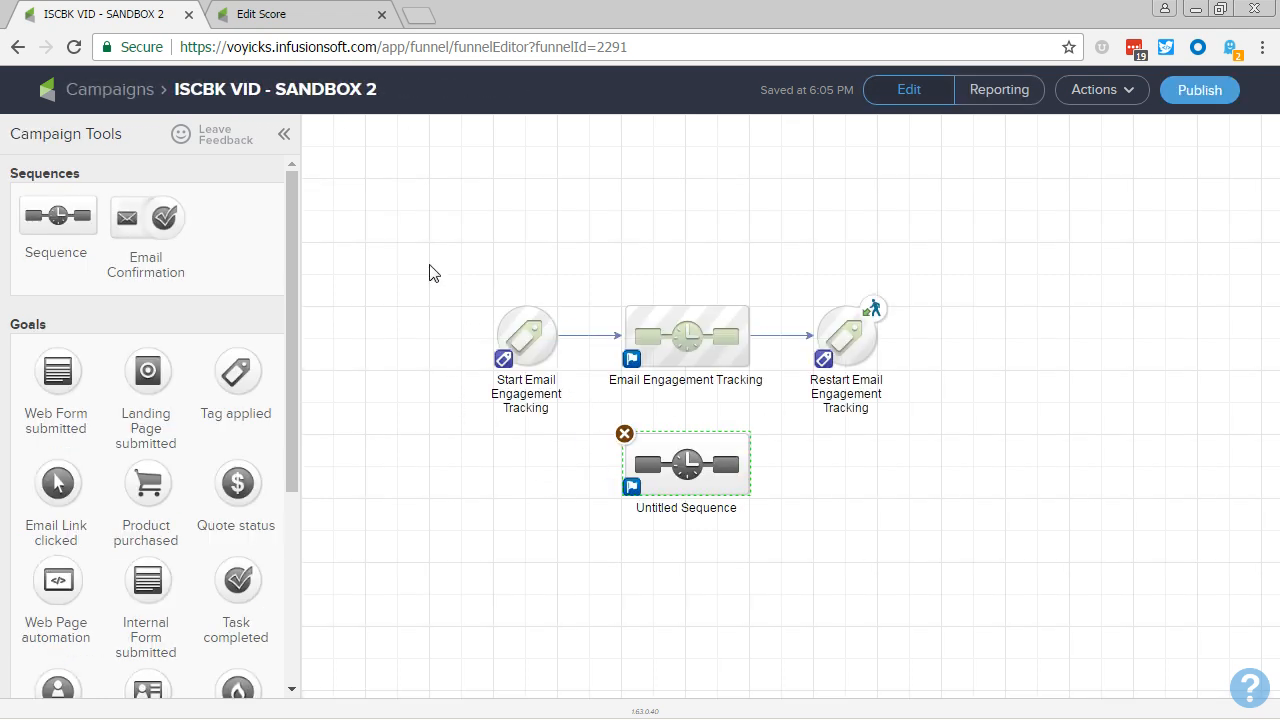
{"action": "left_click_drag", "start_coordinate": [430, 266], "coordinate": [964, 444]}
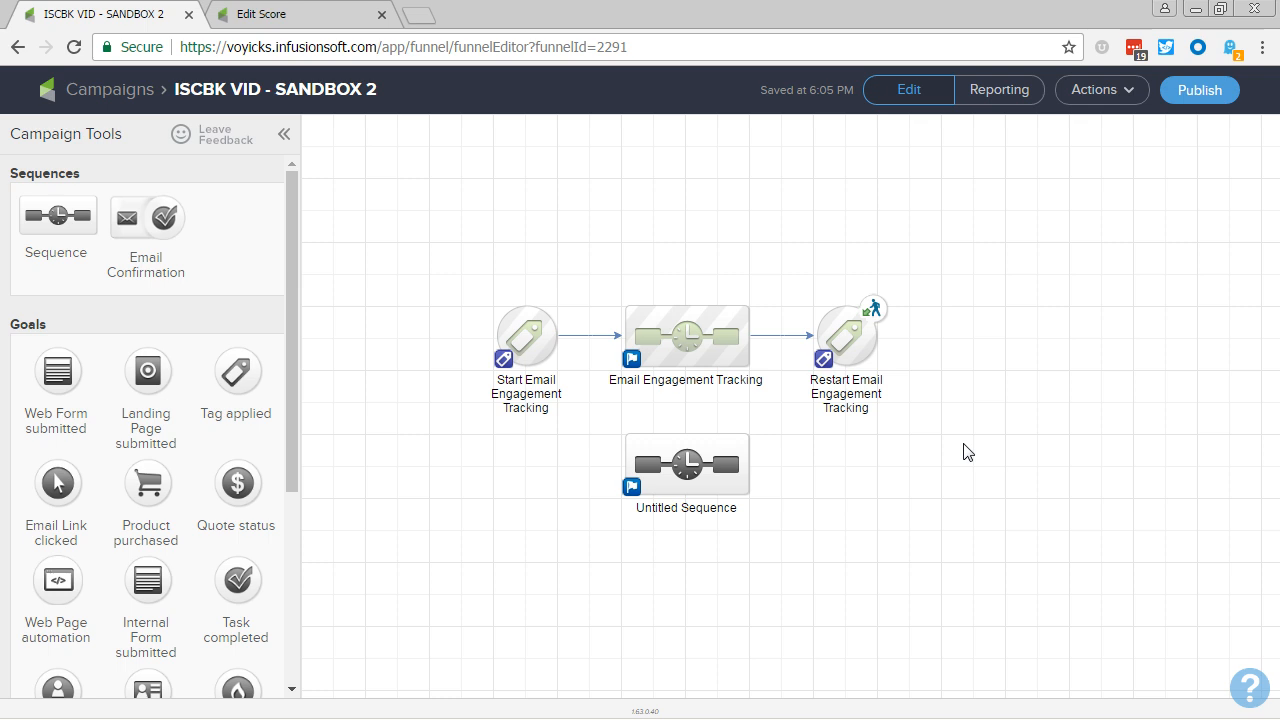
{"action": "mouse_move", "coordinate": [692, 340]}
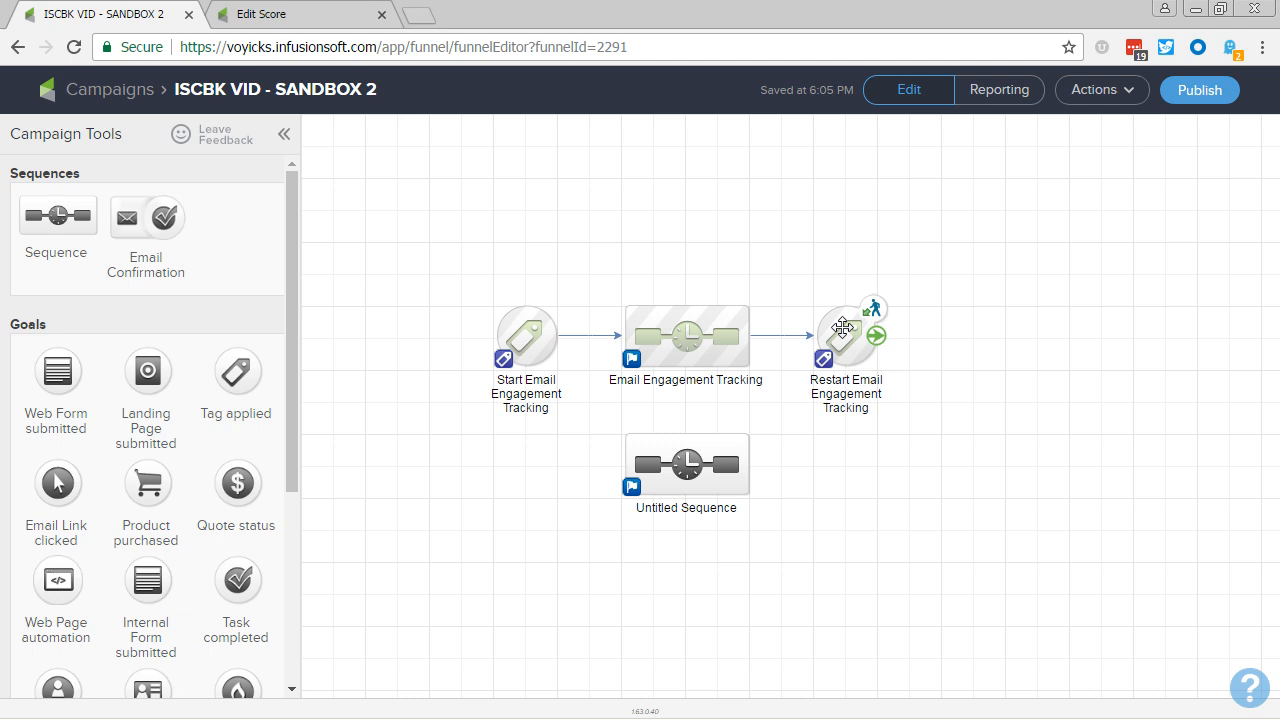
{"action": "left_click", "coordinate": [842, 328]}
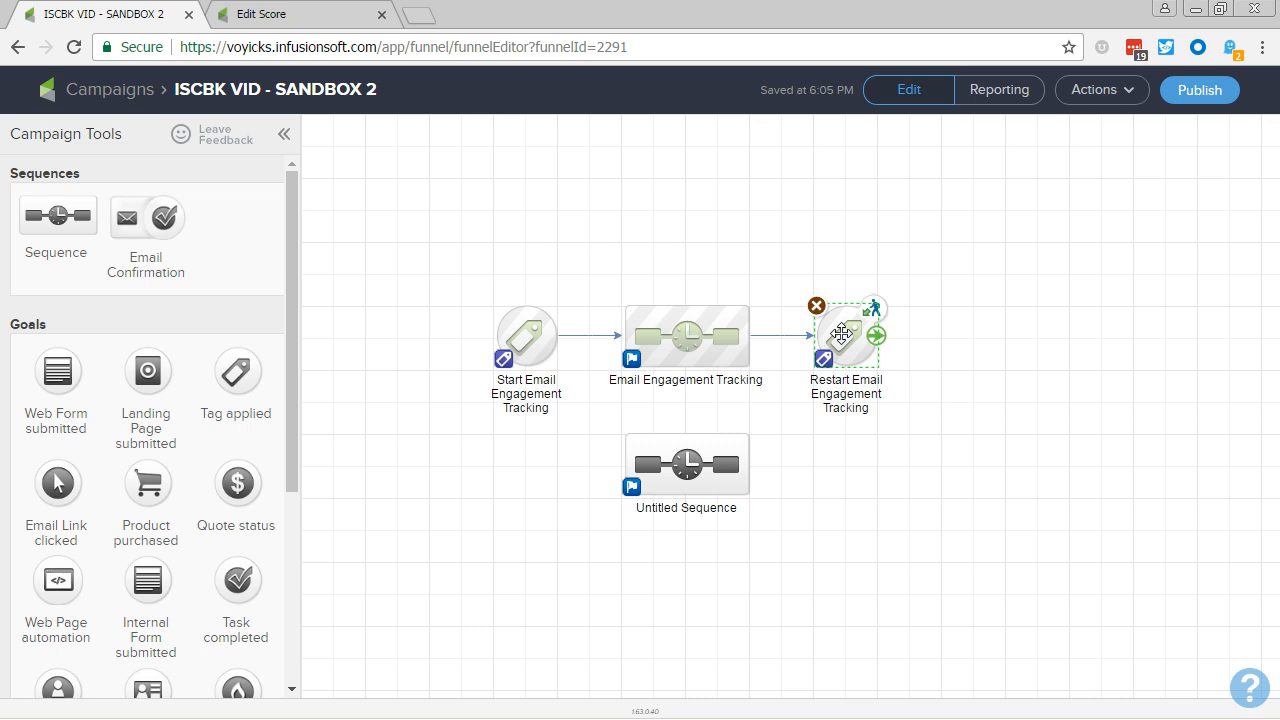
{"action": "left_click", "coordinate": [530, 338]}
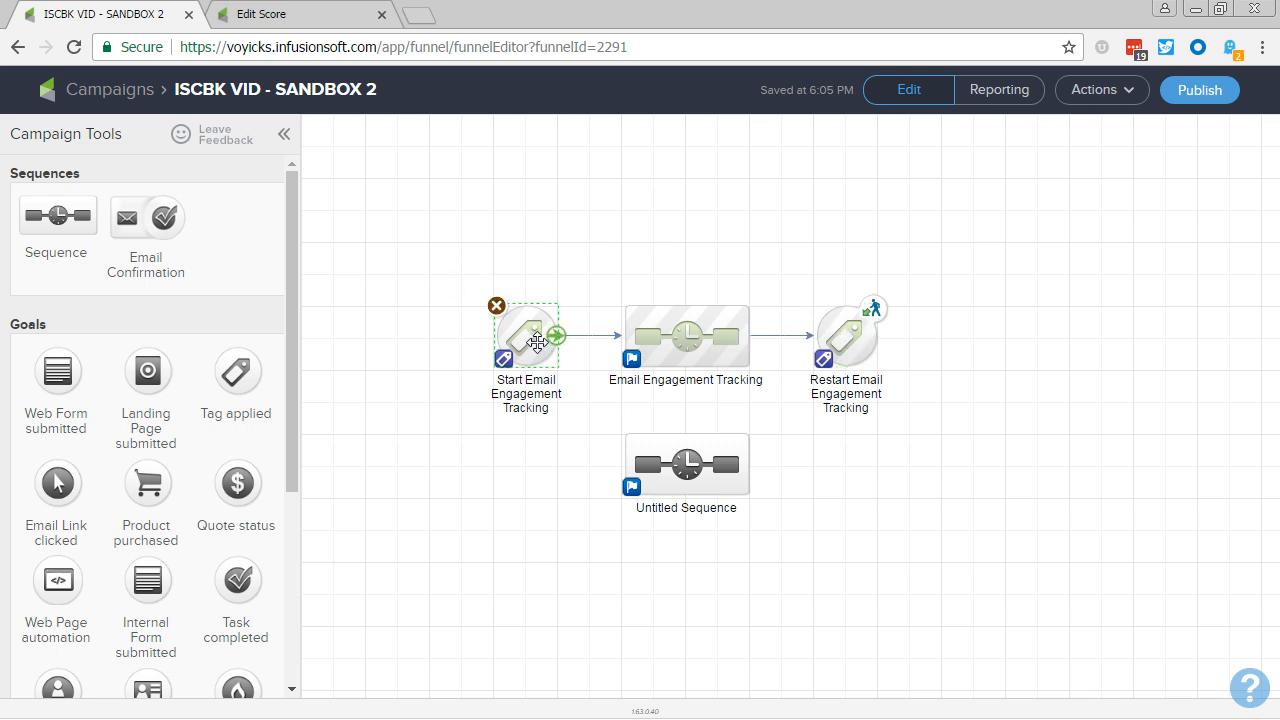
{"action": "left_click", "coordinate": [713, 310]}
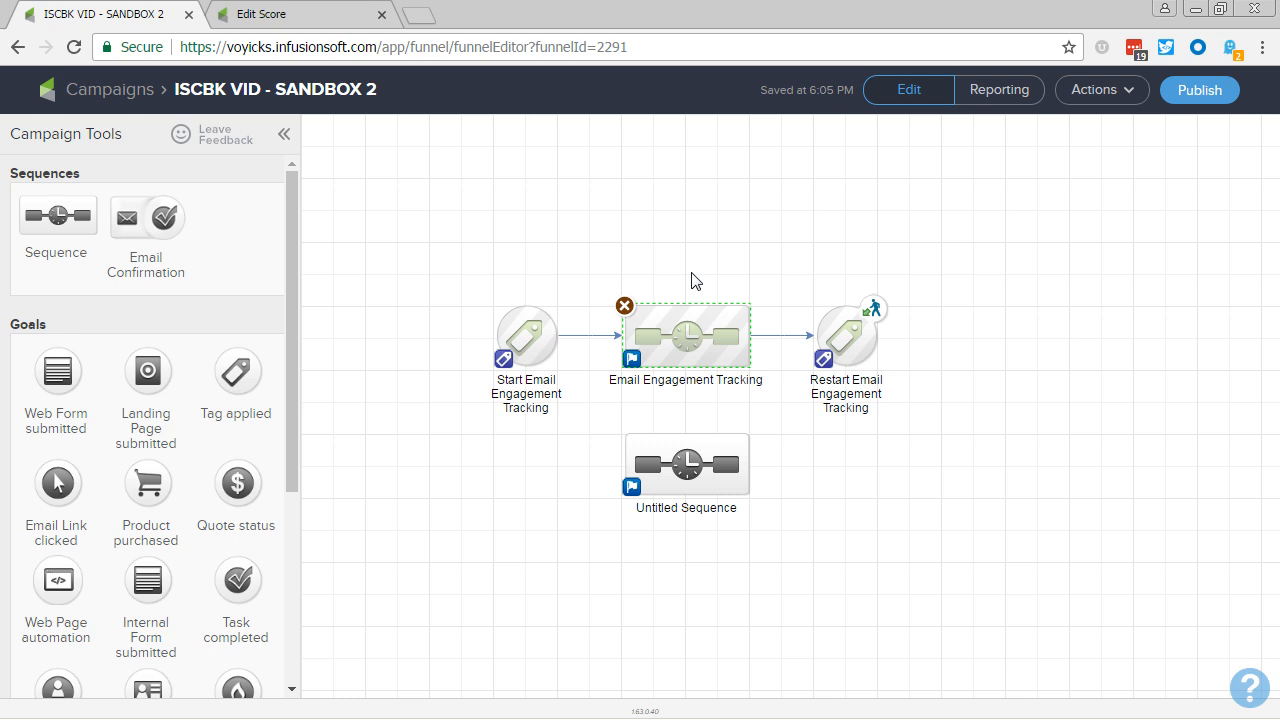
{"action": "left_click", "coordinate": [695, 281]}
{"action": "left_click", "coordinate": [848, 337]}
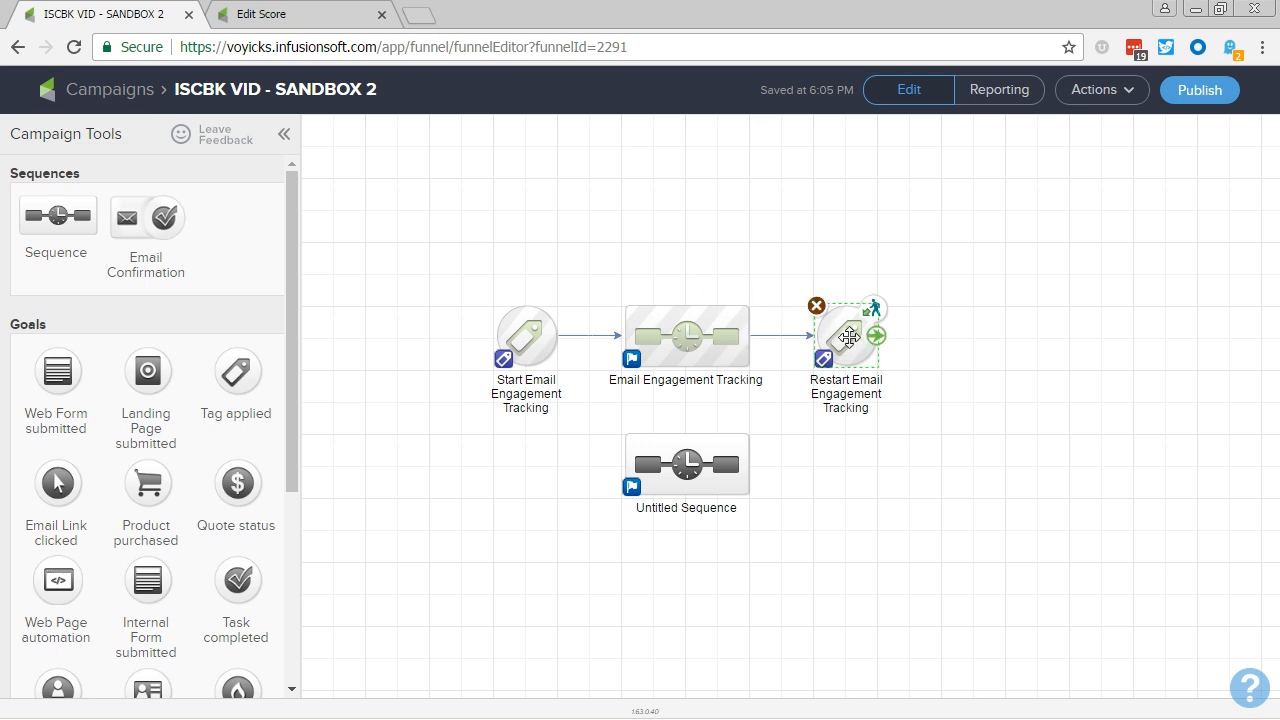
{"action": "left_click", "coordinate": [873, 488]}
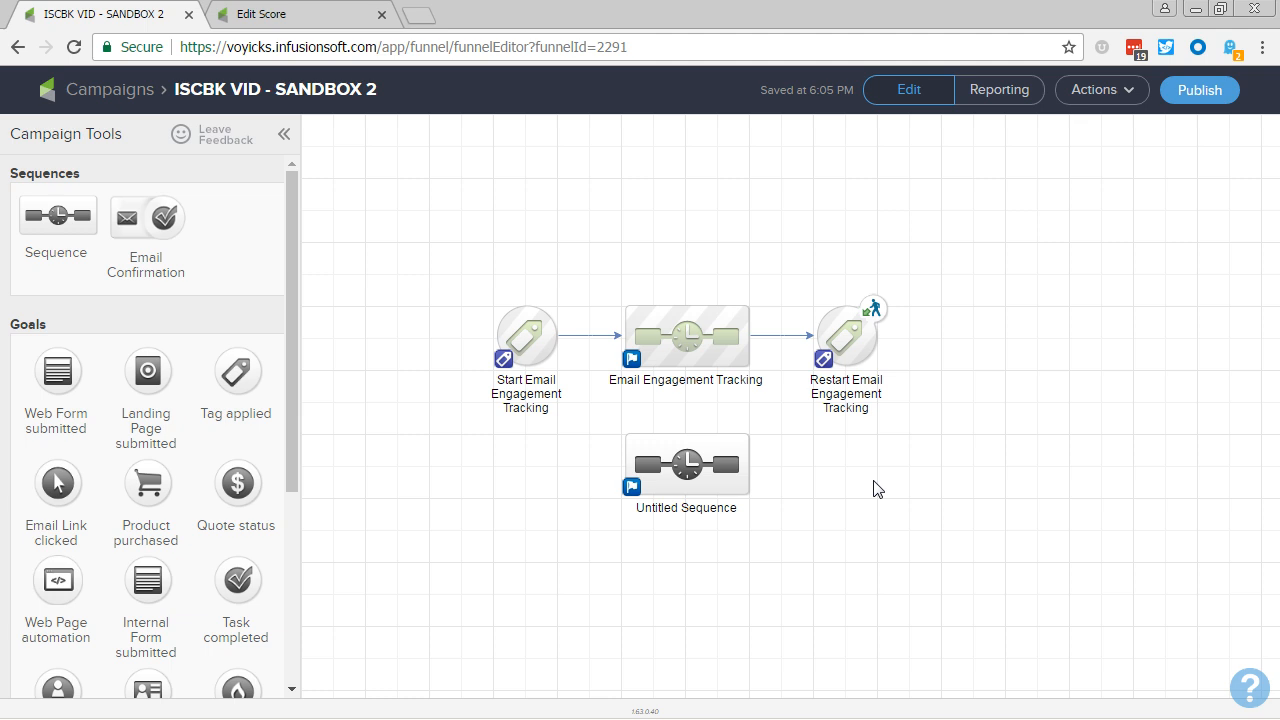
- In the Email Engagement Tracking sequence, move Start away from the first tag step and delete the connection between them
{"action": "double_click", "coordinate": [697, 360]}
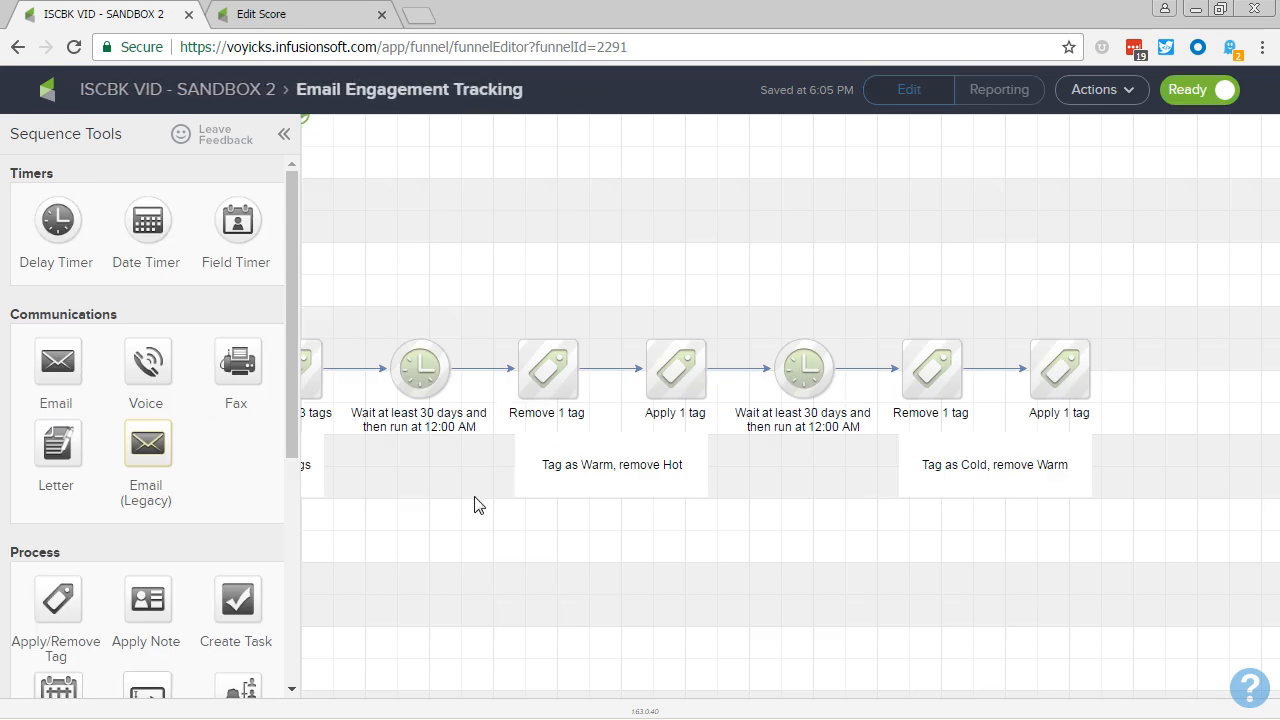
{"action": "left_click_drag", "start_coordinate": [398, 526], "coordinate": [1012, 557]}
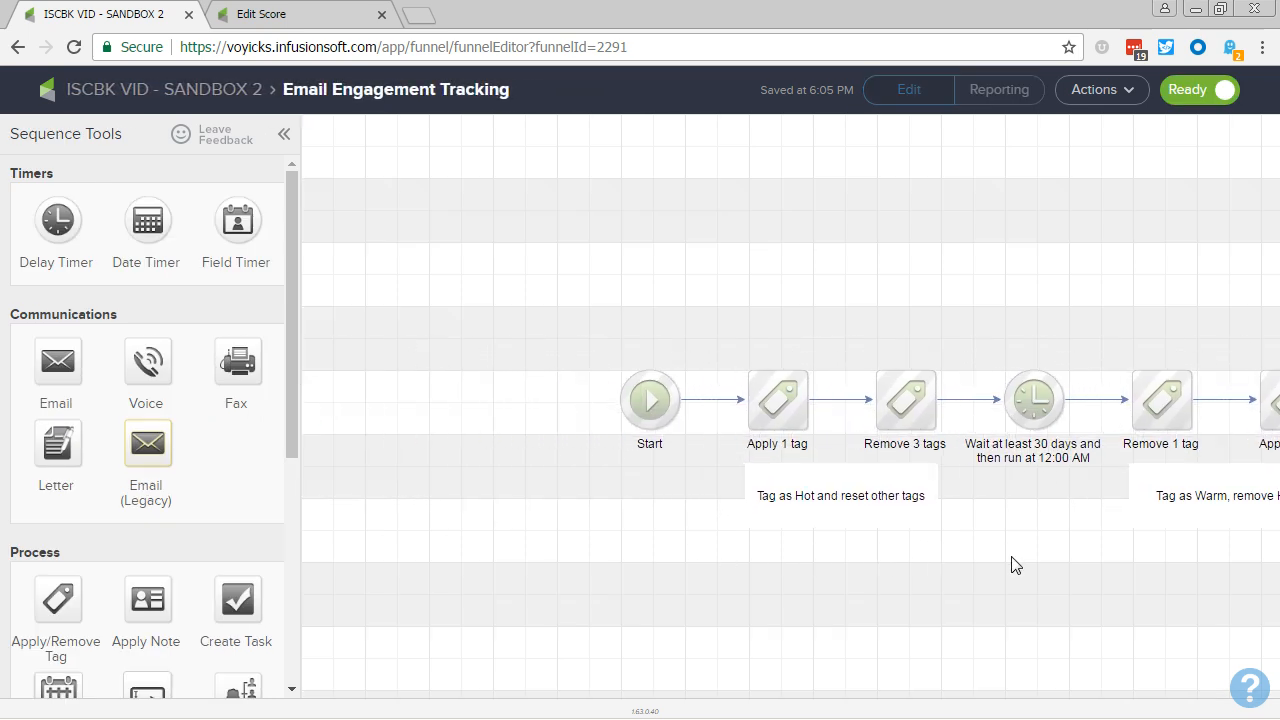
{"action": "left_click_drag", "start_coordinate": [679, 399], "coordinate": [368, 410]}
{"action": "left_click", "coordinate": [469, 400]}
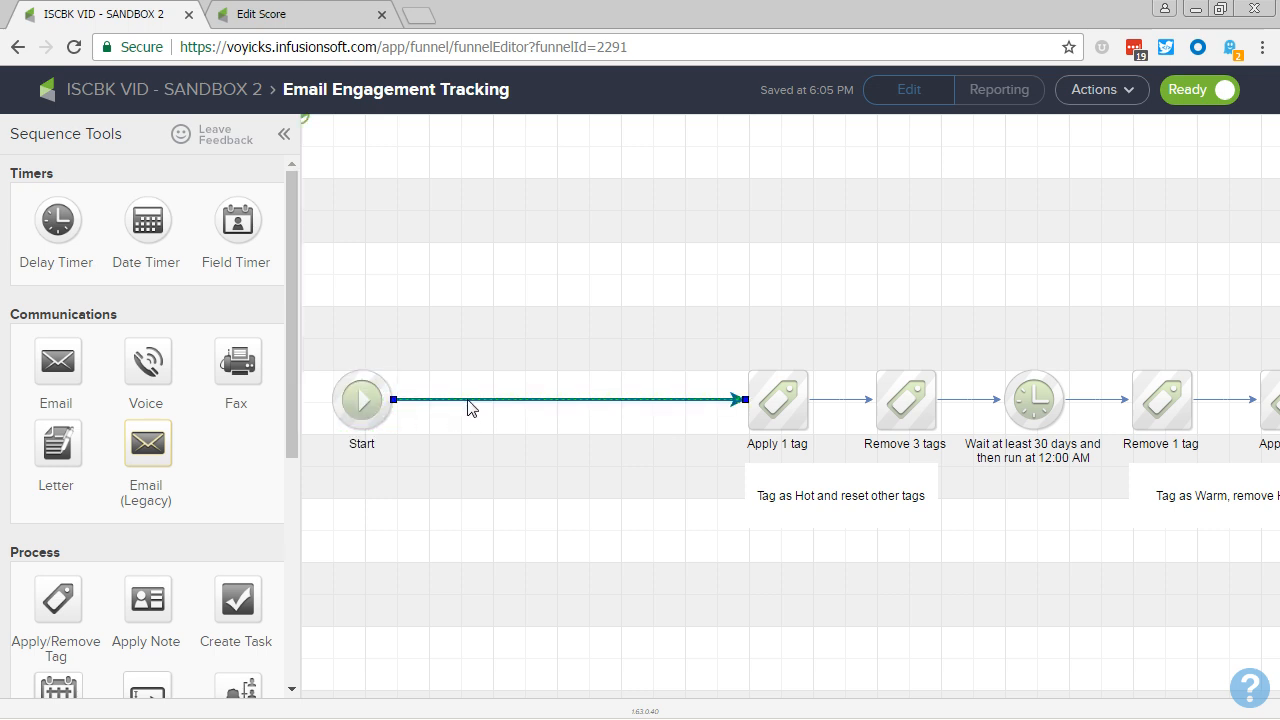
{"action": "key", "text": "Delete"}
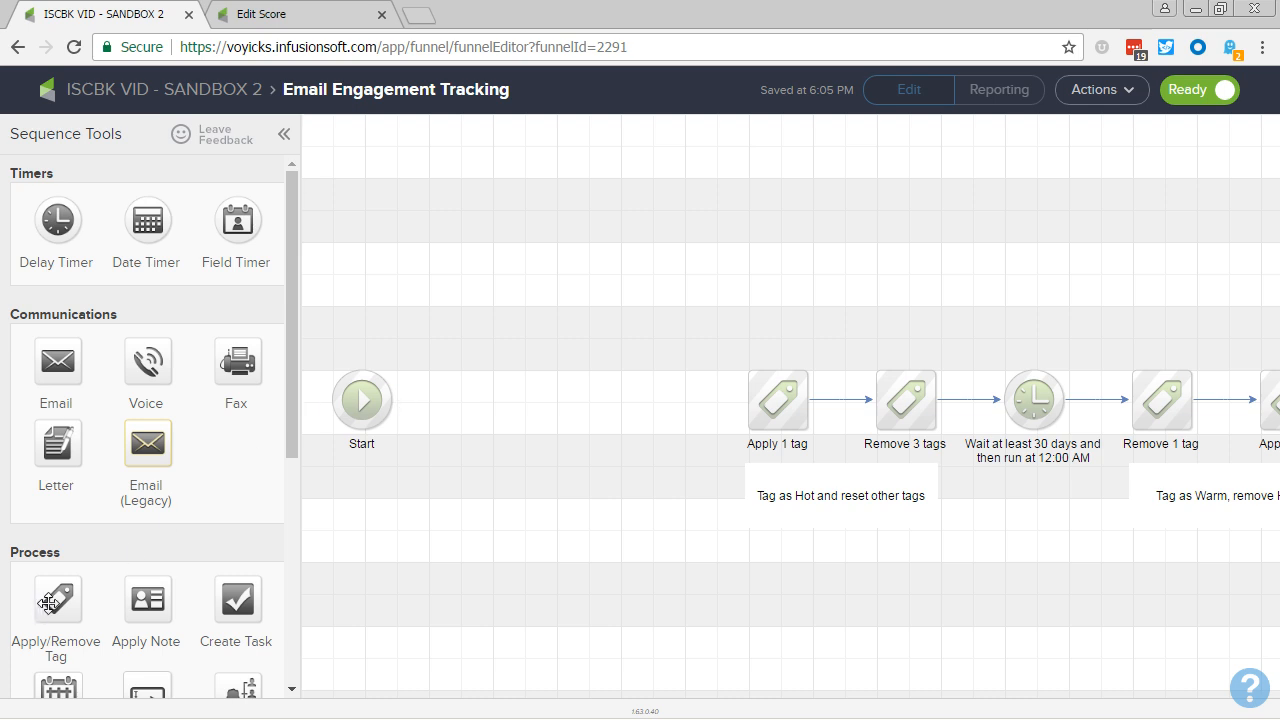
- Add two Apply/Remove Tag steps in a row after Start and set the second one to remove tags
{"action": "left_click_drag", "start_coordinate": [48, 604], "coordinate": [478, 392]}
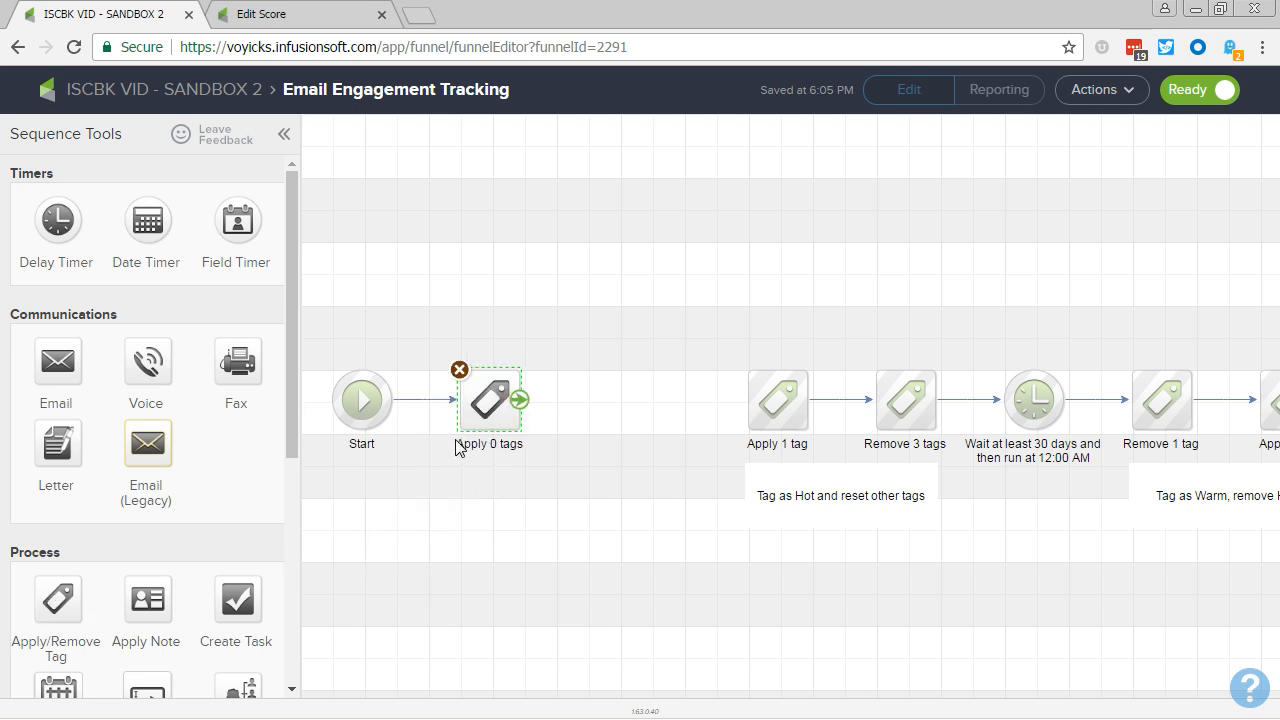
{"action": "left_click", "coordinate": [505, 497]}
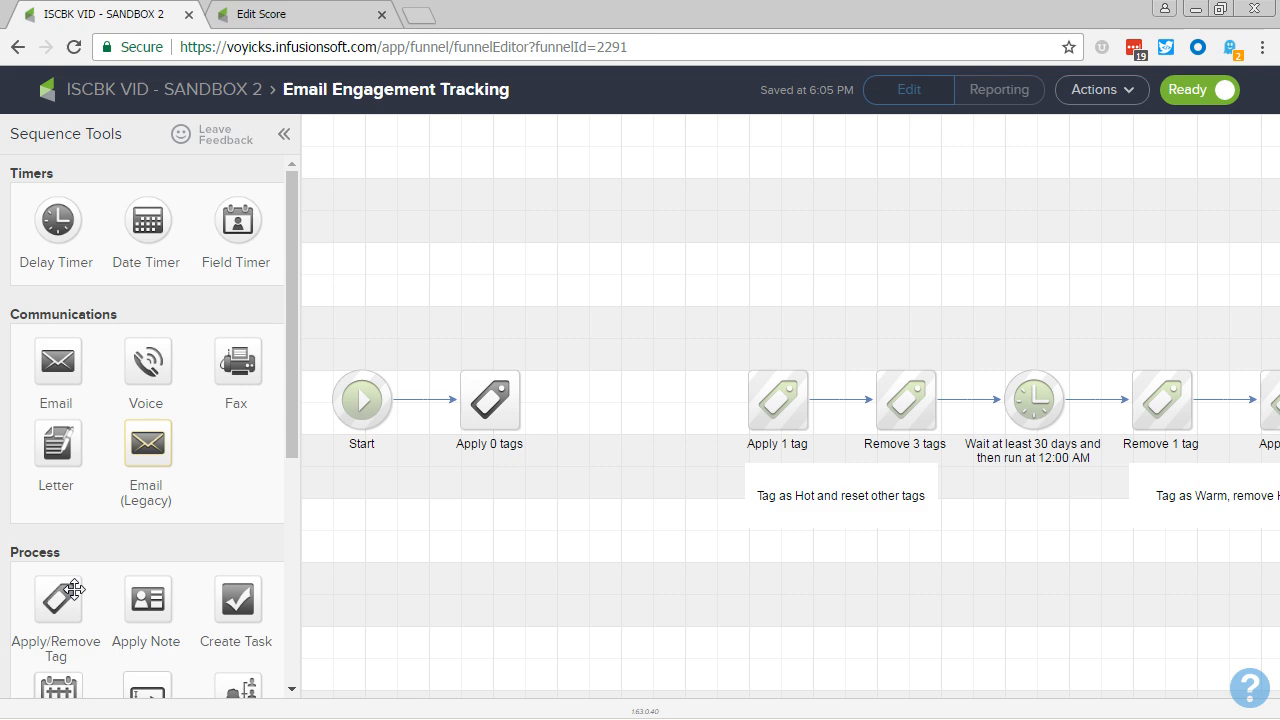
{"action": "left_click_drag", "start_coordinate": [62, 590], "coordinate": [589, 396]}
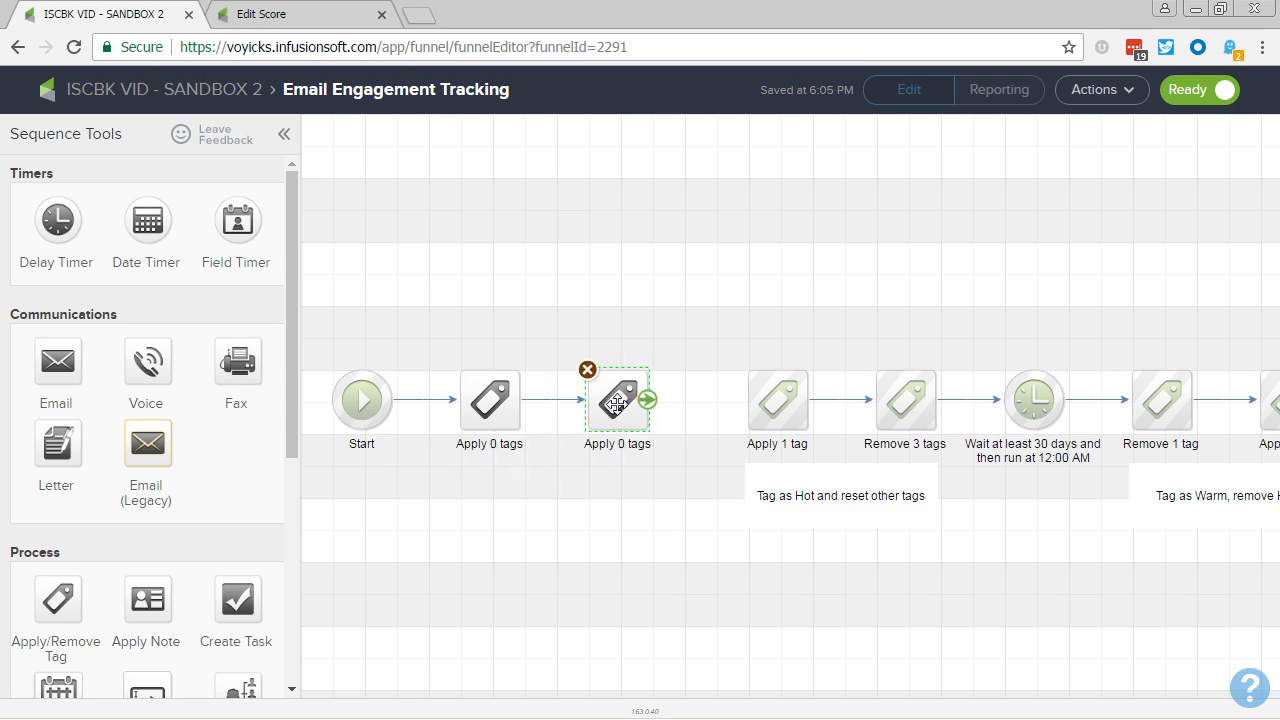
{"action": "double_click", "coordinate": [617, 402]}
{"action": "left_click", "coordinate": [617, 366]}
{"action": "left_click", "coordinate": [736, 470]}
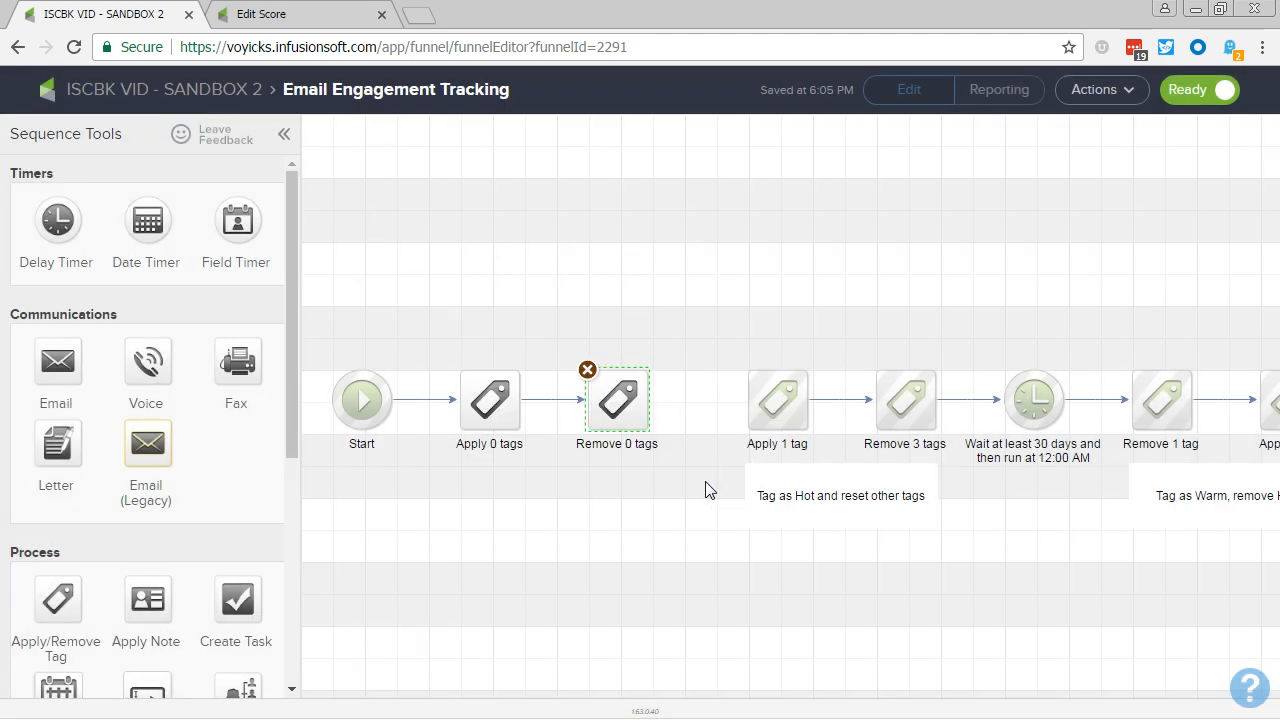
- Make room after the new tag removal step and insert a delay timer before the existing tag steps, waiting at least 4 hours
{"action": "left_click_drag", "start_coordinate": [308, 355], "coordinate": [695, 466]}
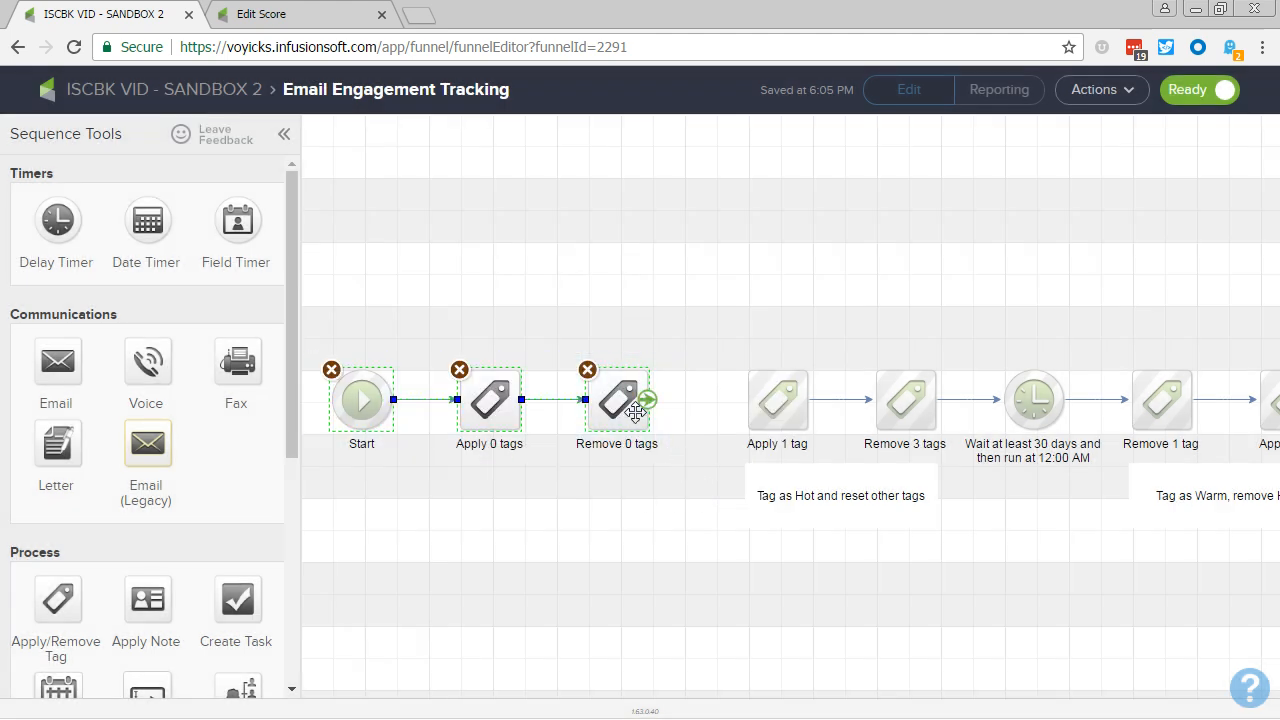
{"action": "left_click_drag", "start_coordinate": [636, 412], "coordinate": [608, 412]}
{"action": "left_click", "coordinate": [466, 514]}
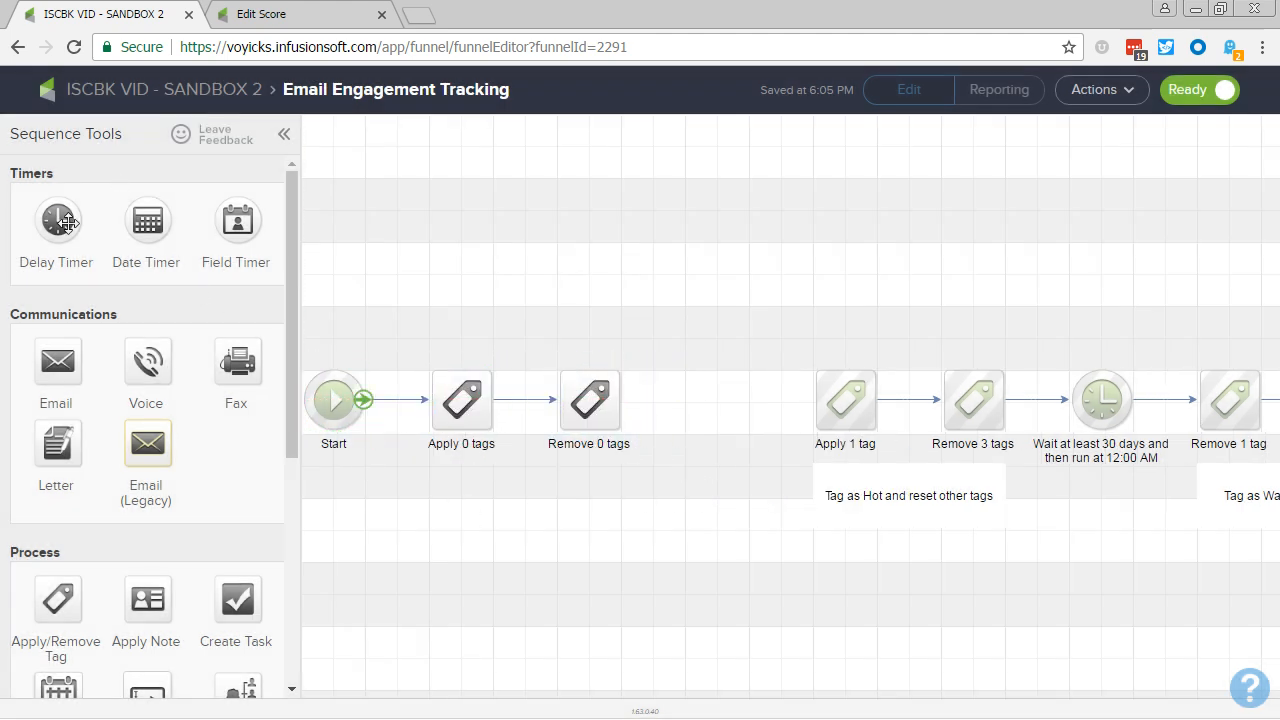
{"action": "left_click_drag", "start_coordinate": [62, 222], "coordinate": [835, 400]}
{"action": "double_click", "coordinate": [712, 408]}
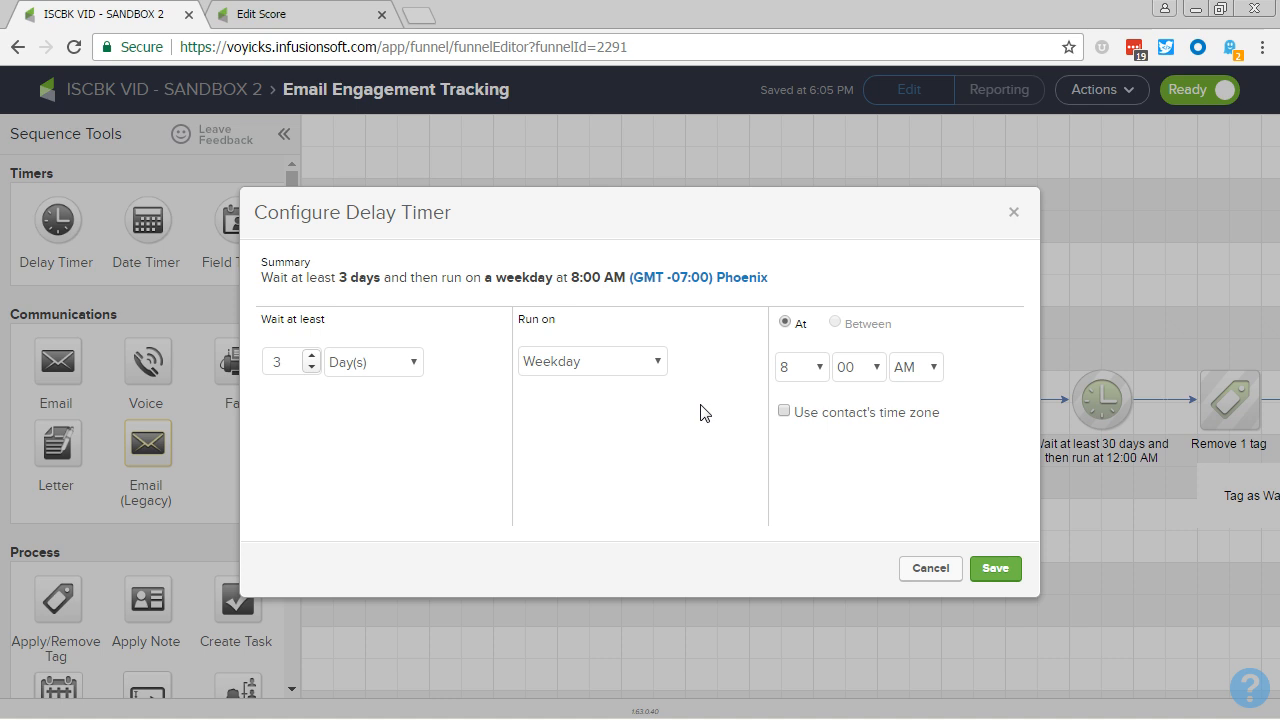
{"action": "left_click", "coordinate": [398, 366]}
{"action": "left_click", "coordinate": [410, 407]}
{"action": "left_click", "coordinate": [312, 357]}
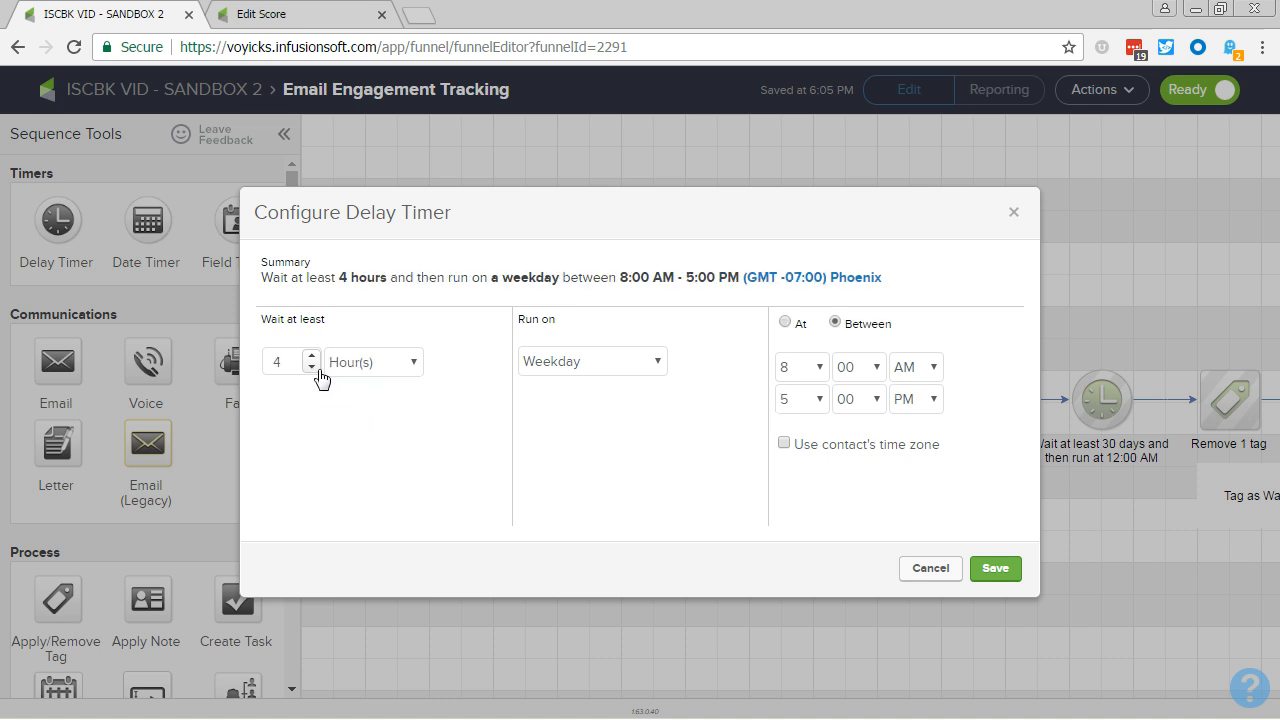
{"action": "left_click", "coordinate": [994, 568]}
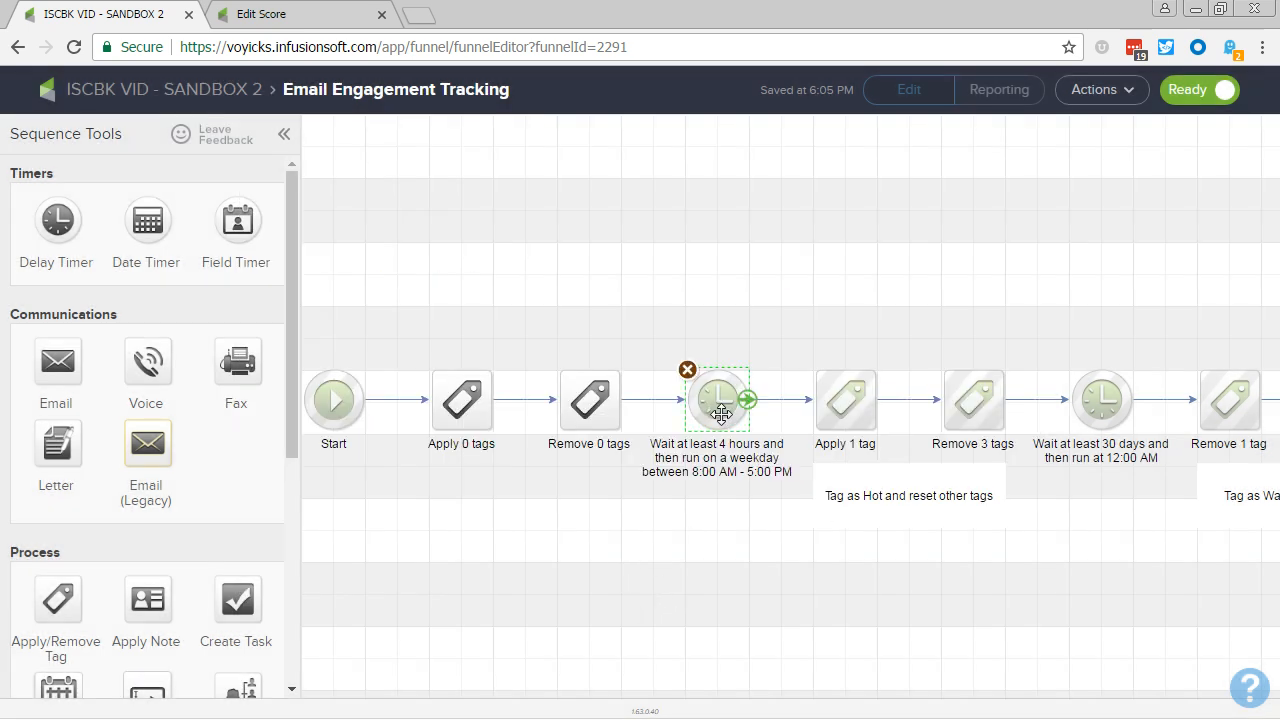
- Set the 4-hour delay timer to run on Any Day between 12:00 AM and 11:45 PM and save it
{"action": "double_click", "coordinate": [721, 413]}
{"action": "left_click", "coordinate": [610, 366]}
{"action": "left_click", "coordinate": [606, 378]}
{"action": "left_click", "coordinate": [803, 368]}
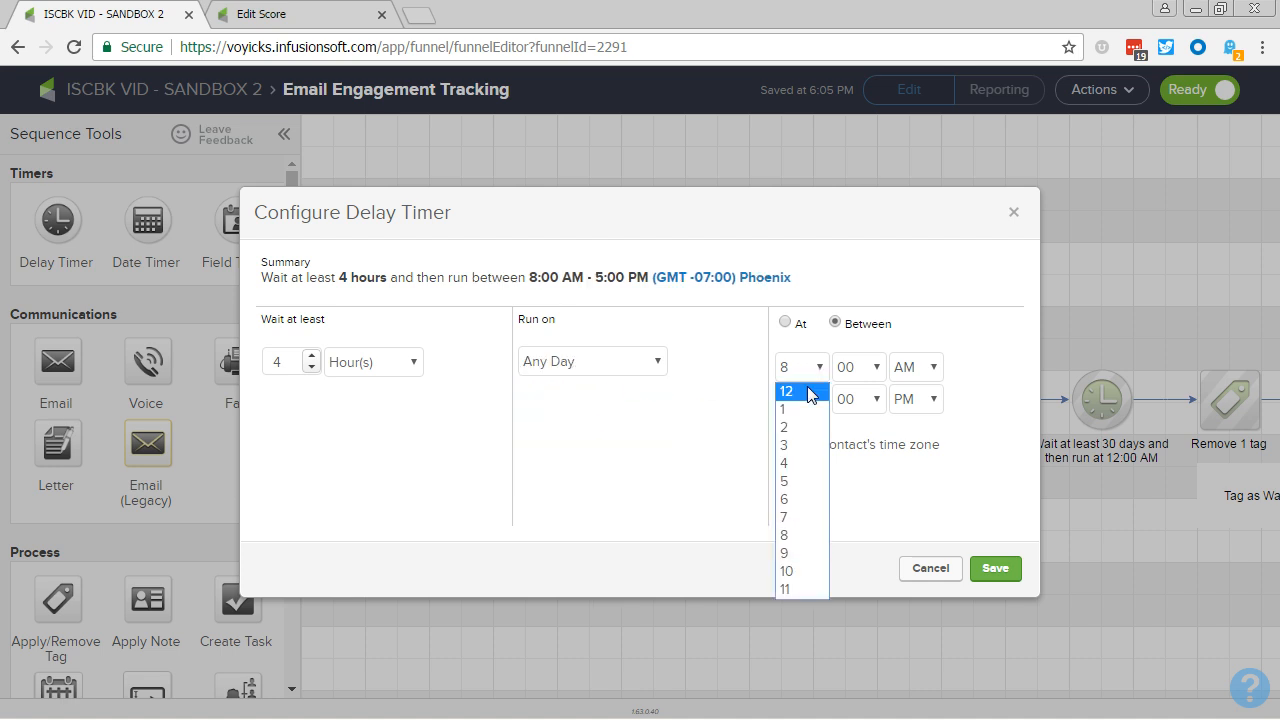
{"action": "left_click", "coordinate": [808, 392]}
{"action": "left_click", "coordinate": [803, 400]}
{"action": "left_click", "coordinate": [795, 604]}
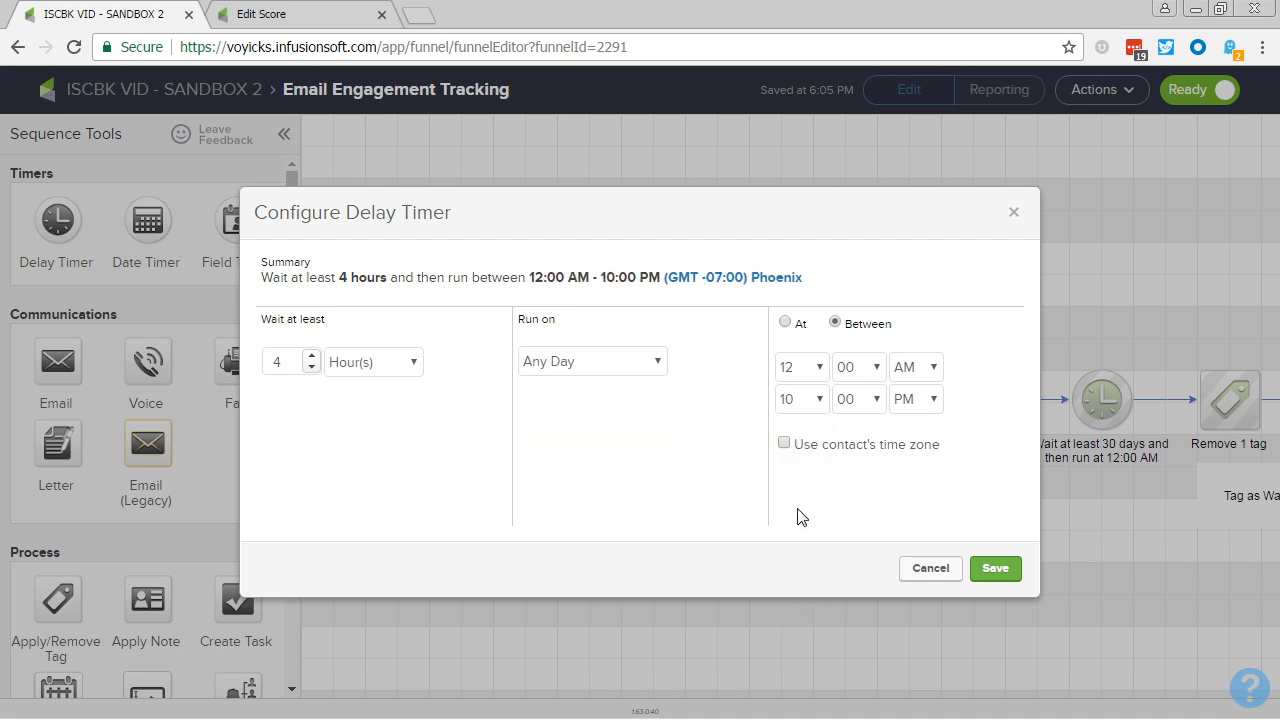
{"action": "key", "text": "Down"}
{"action": "left_click", "coordinate": [857, 402]}
{"action": "left_click", "coordinate": [848, 477]}
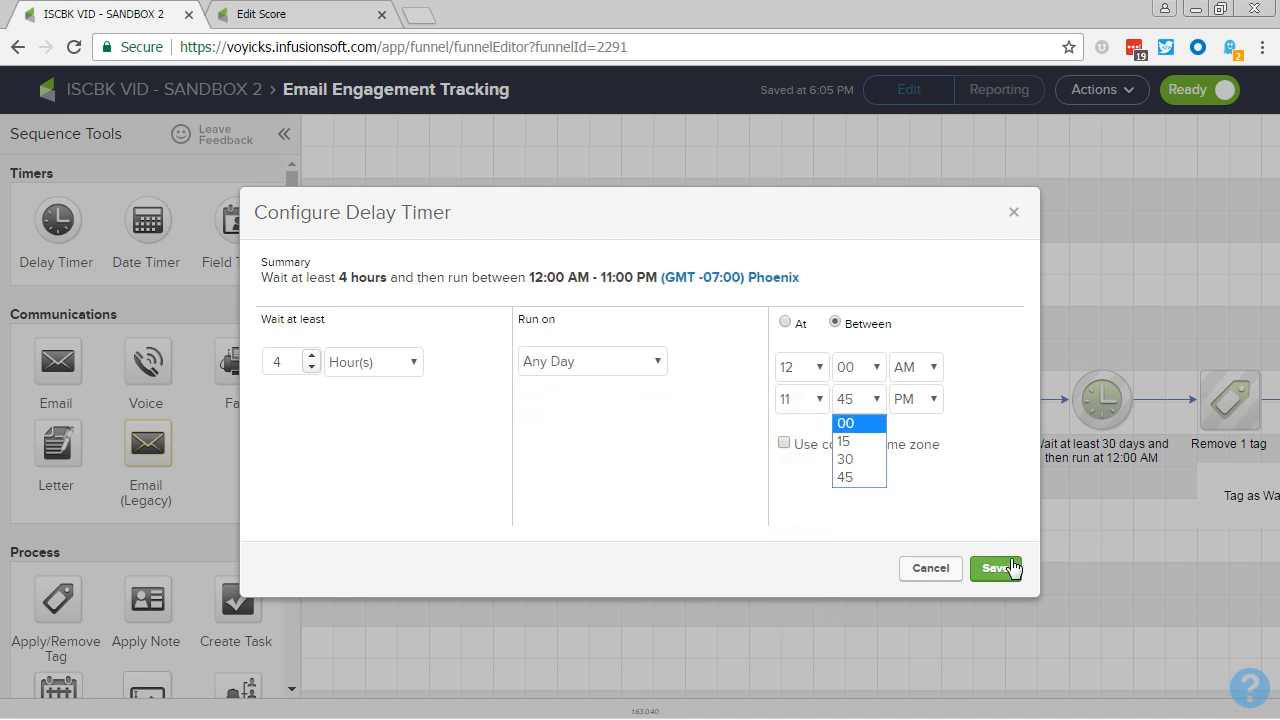
{"action": "left_click", "coordinate": [1013, 566]}
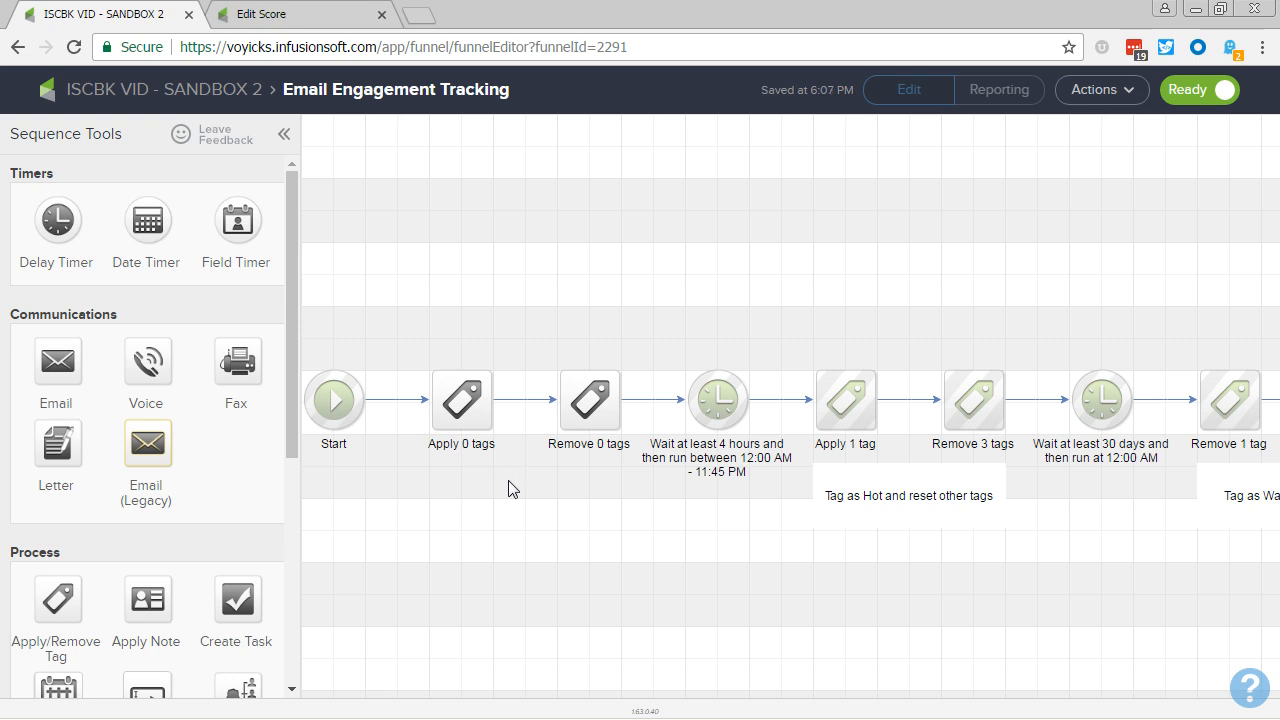
- Review the Warm and Cold tagging steps and the tag rules on the Edit Score page, and return to the campaign overview
{"action": "left_click_drag", "start_coordinate": [905, 624], "coordinate": [462, 632]}
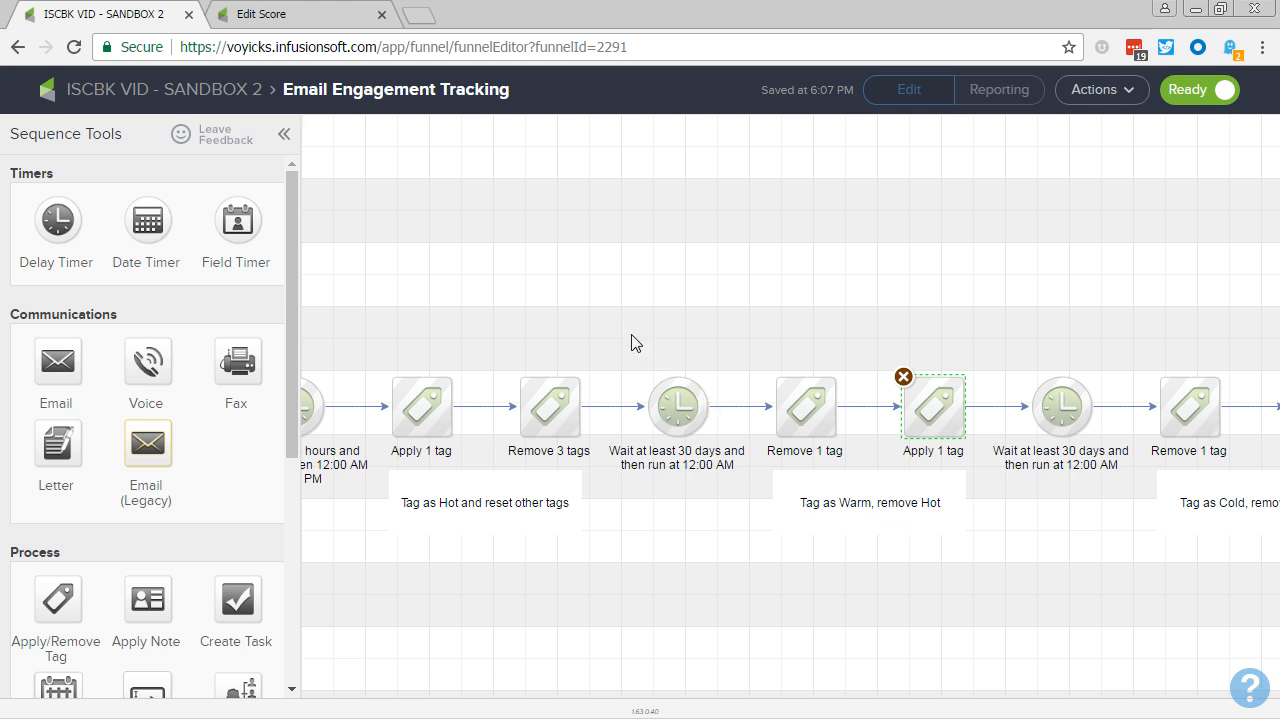
{"action": "left_click", "coordinate": [315, 20]}
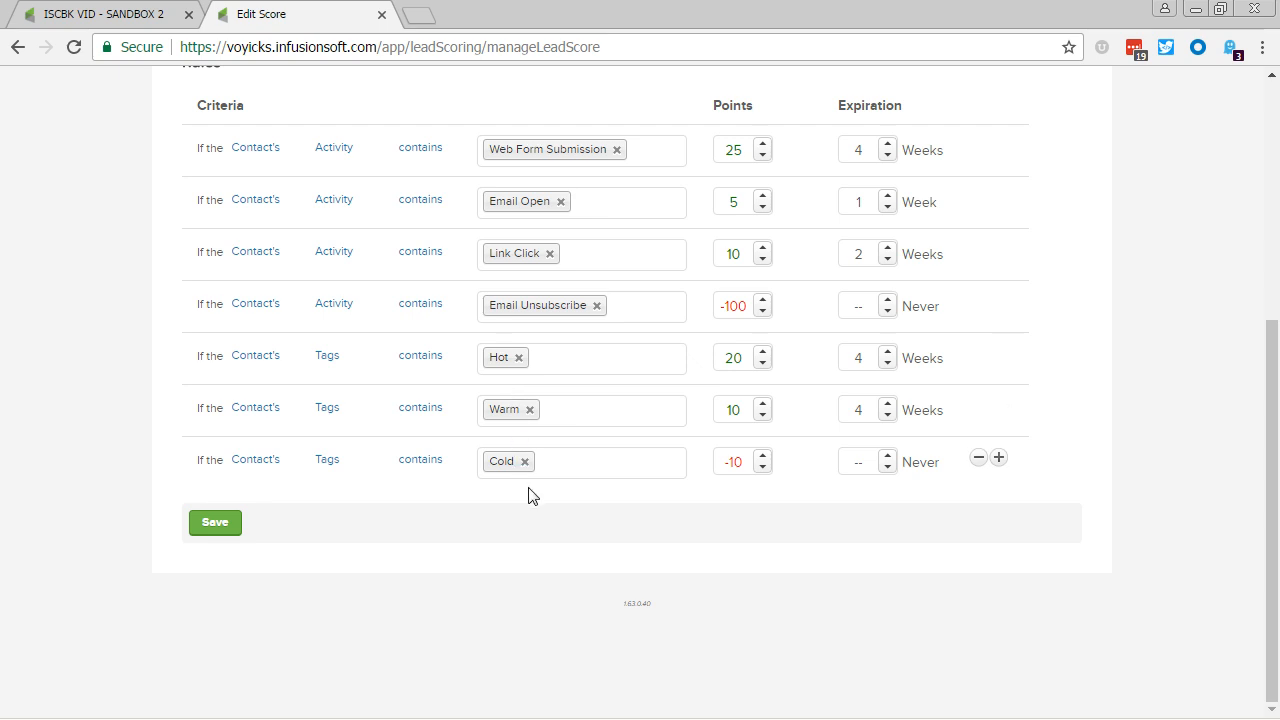
{"action": "left_click", "coordinate": [98, 14]}
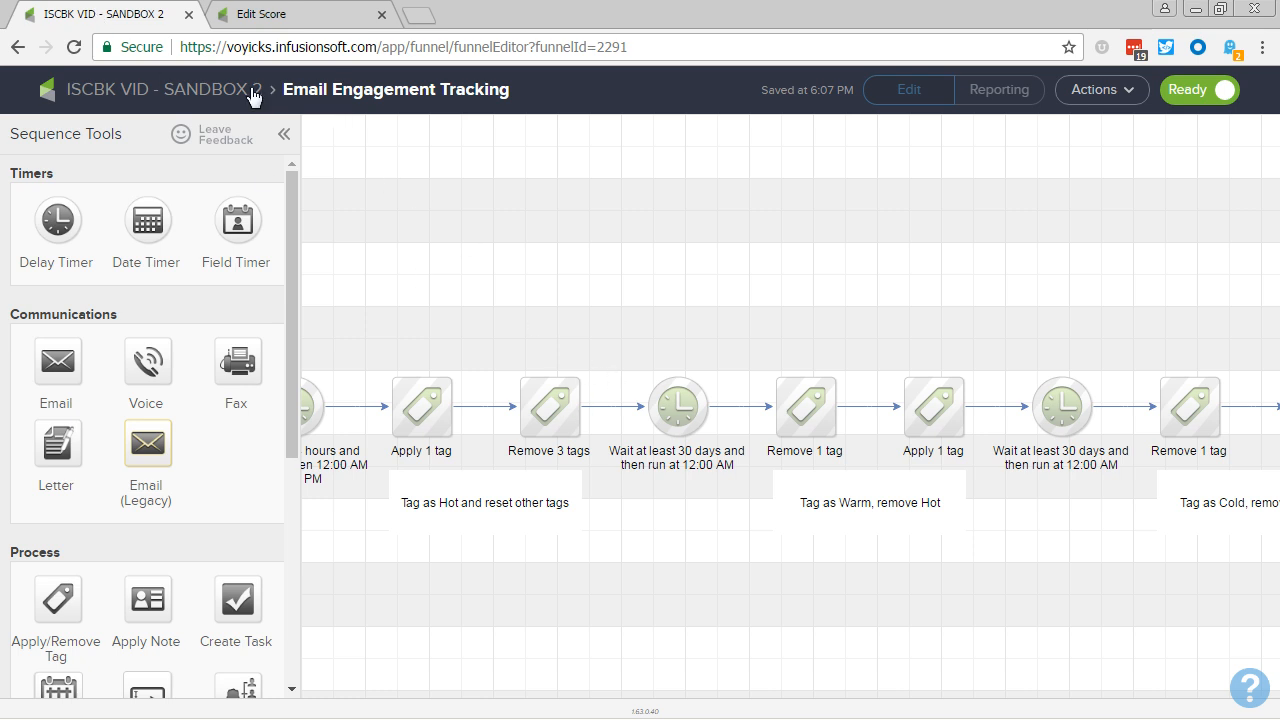
{"action": "double_click", "coordinate": [649, 549]}
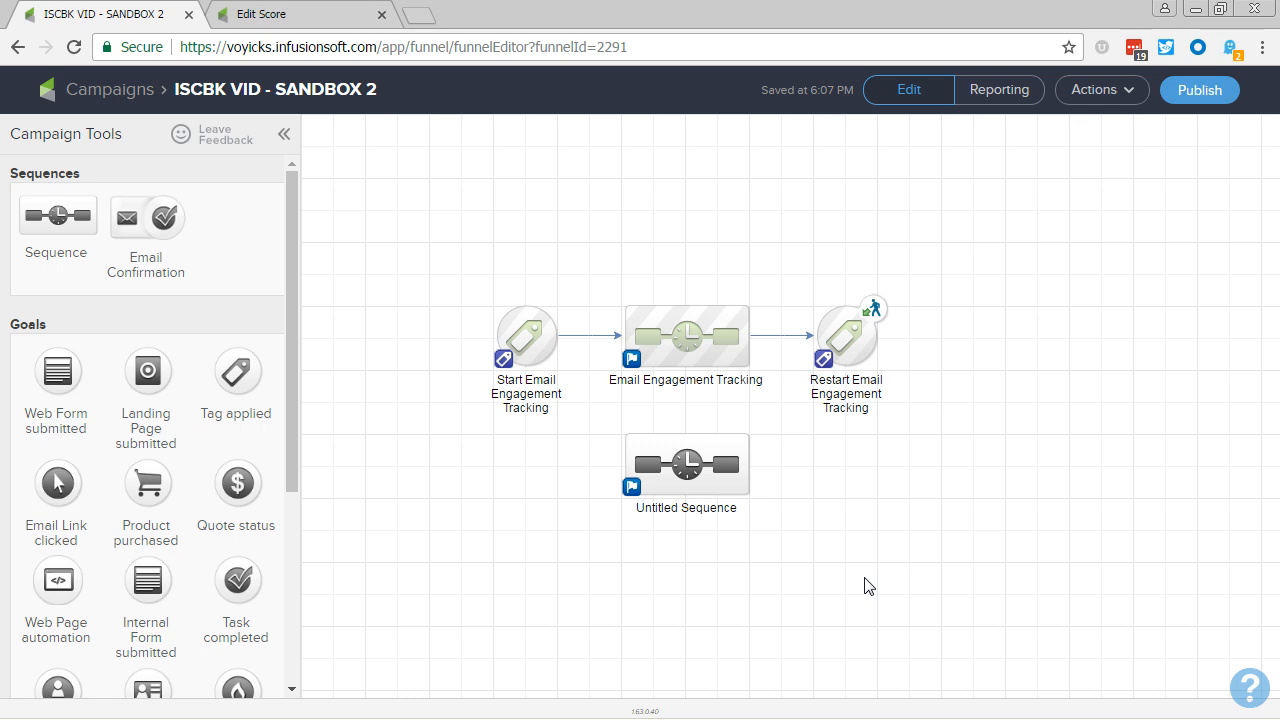
{"action": "key", "text": "alt+Tab"}
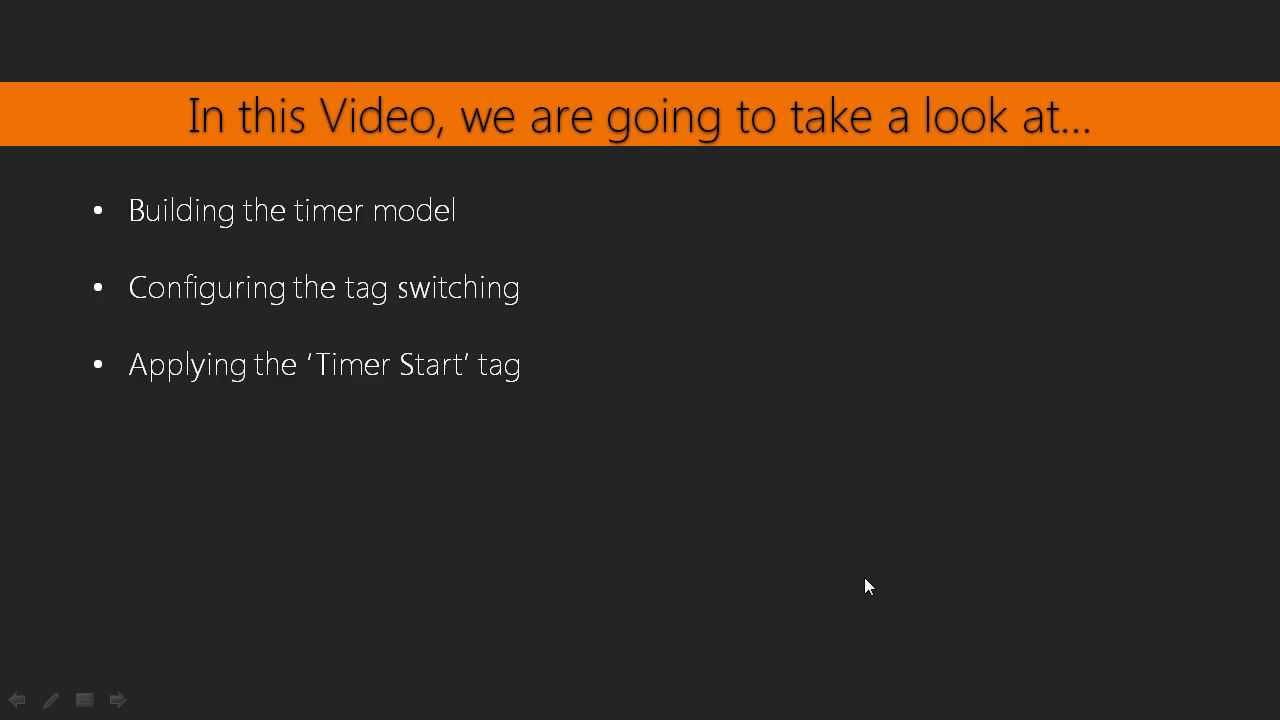
{"action": "key", "text": "Right"}
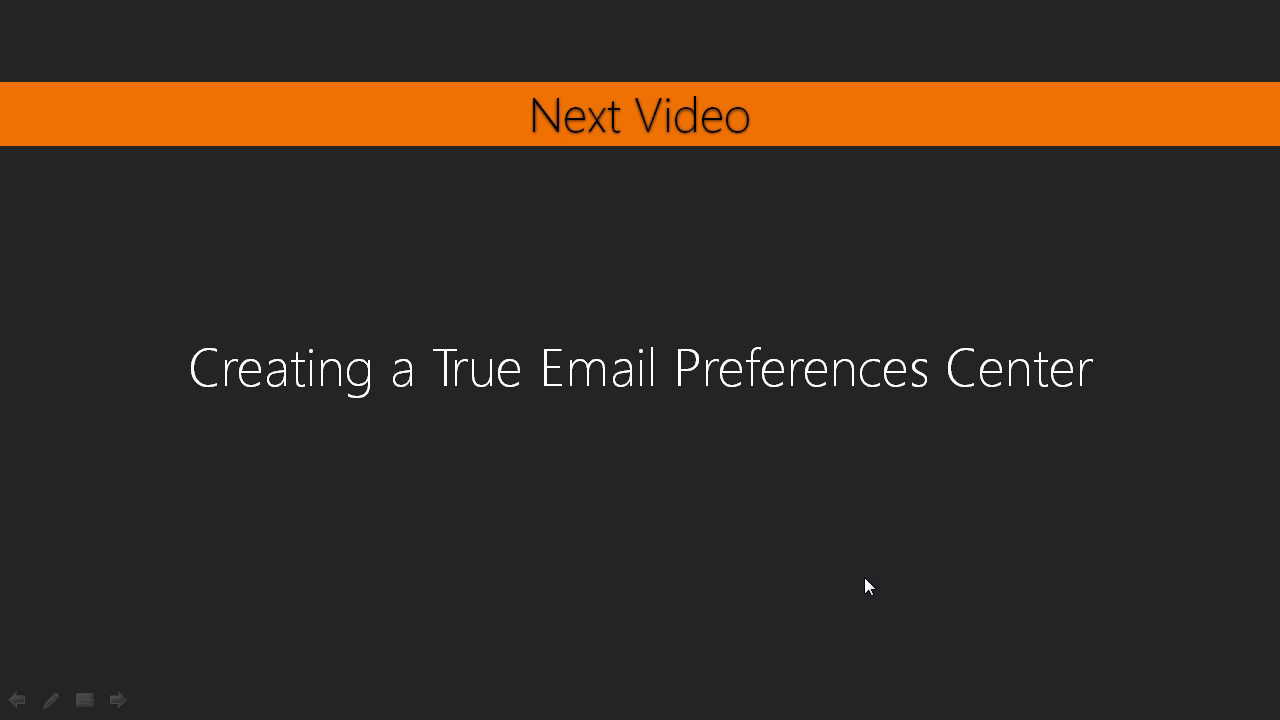